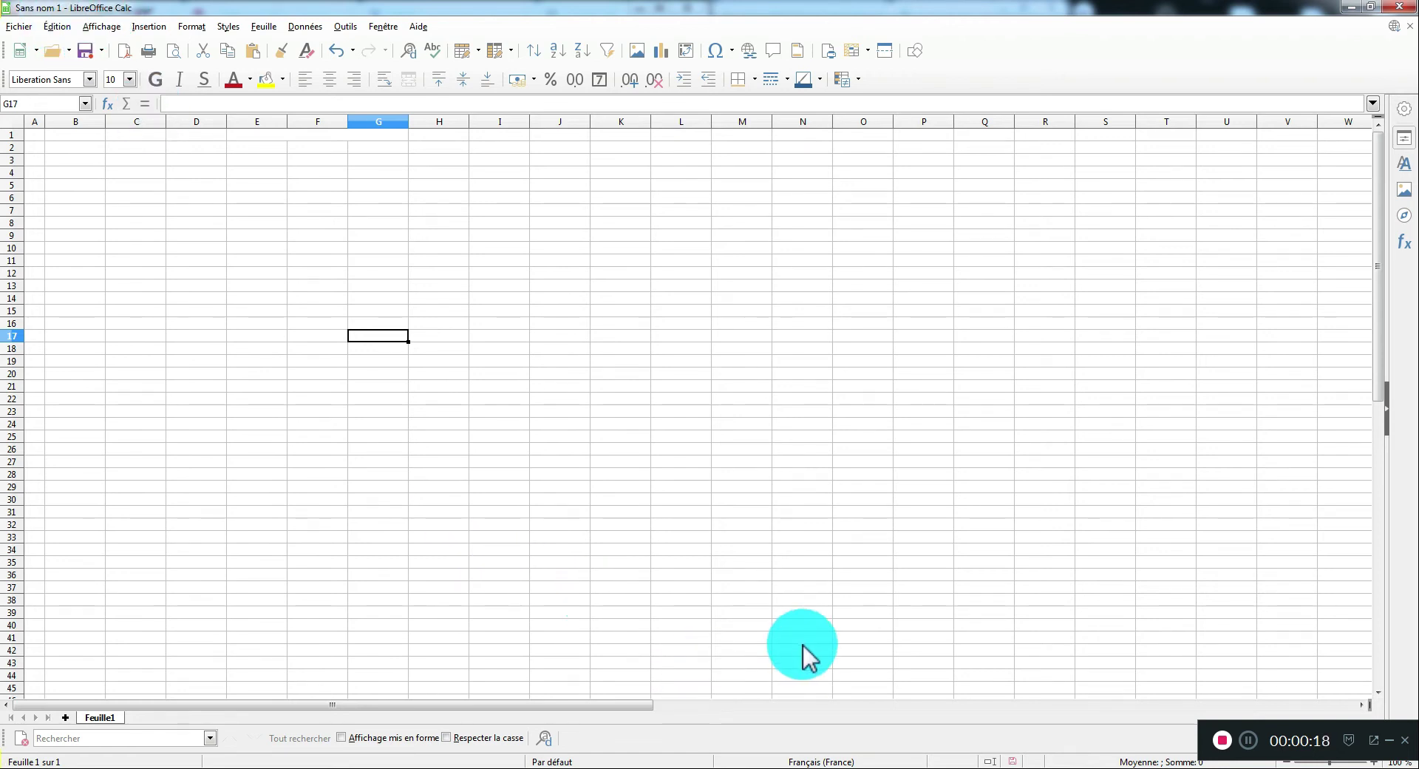
mouse_move(45, 122)
mouse_down()
mouse_move(104, 127)
mouse_move(44, 122)
mouse_up()
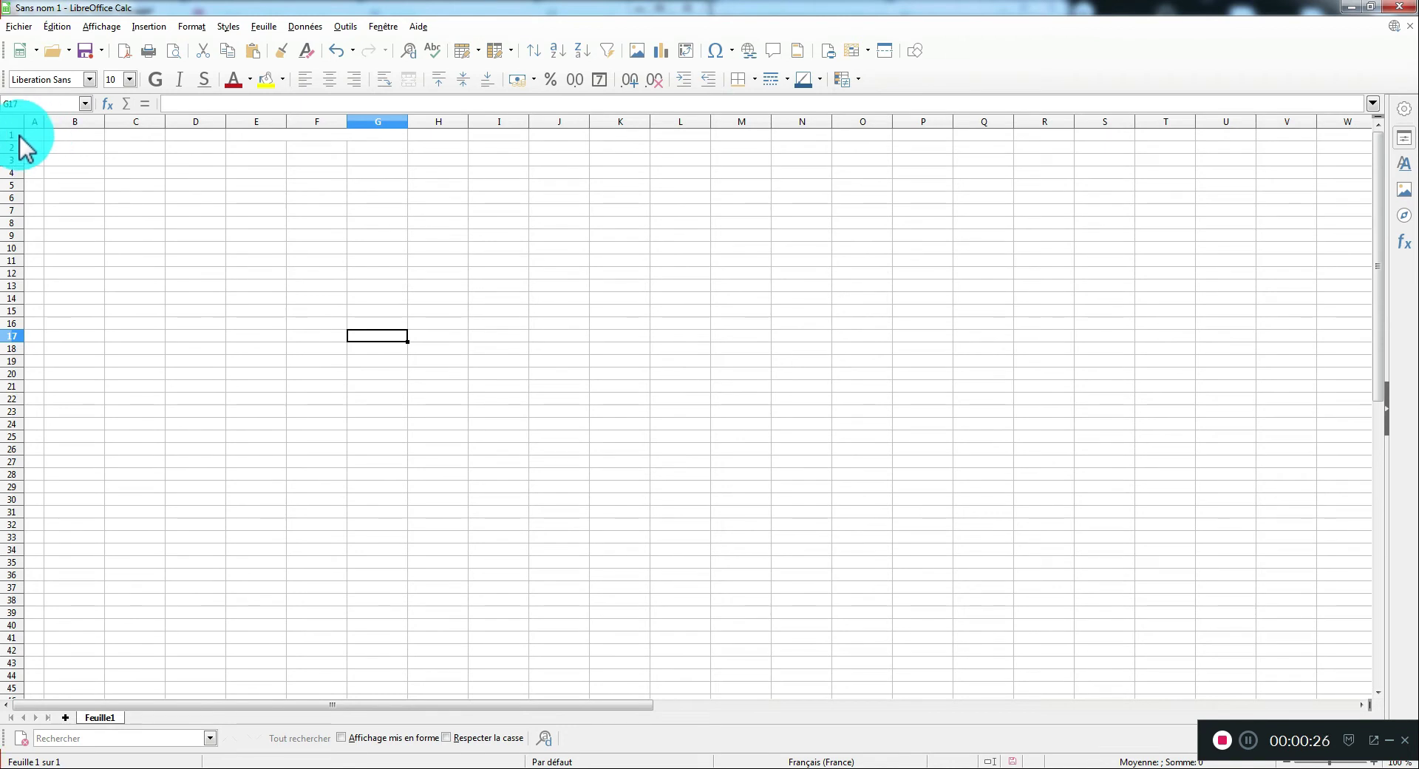
click(15, 135)
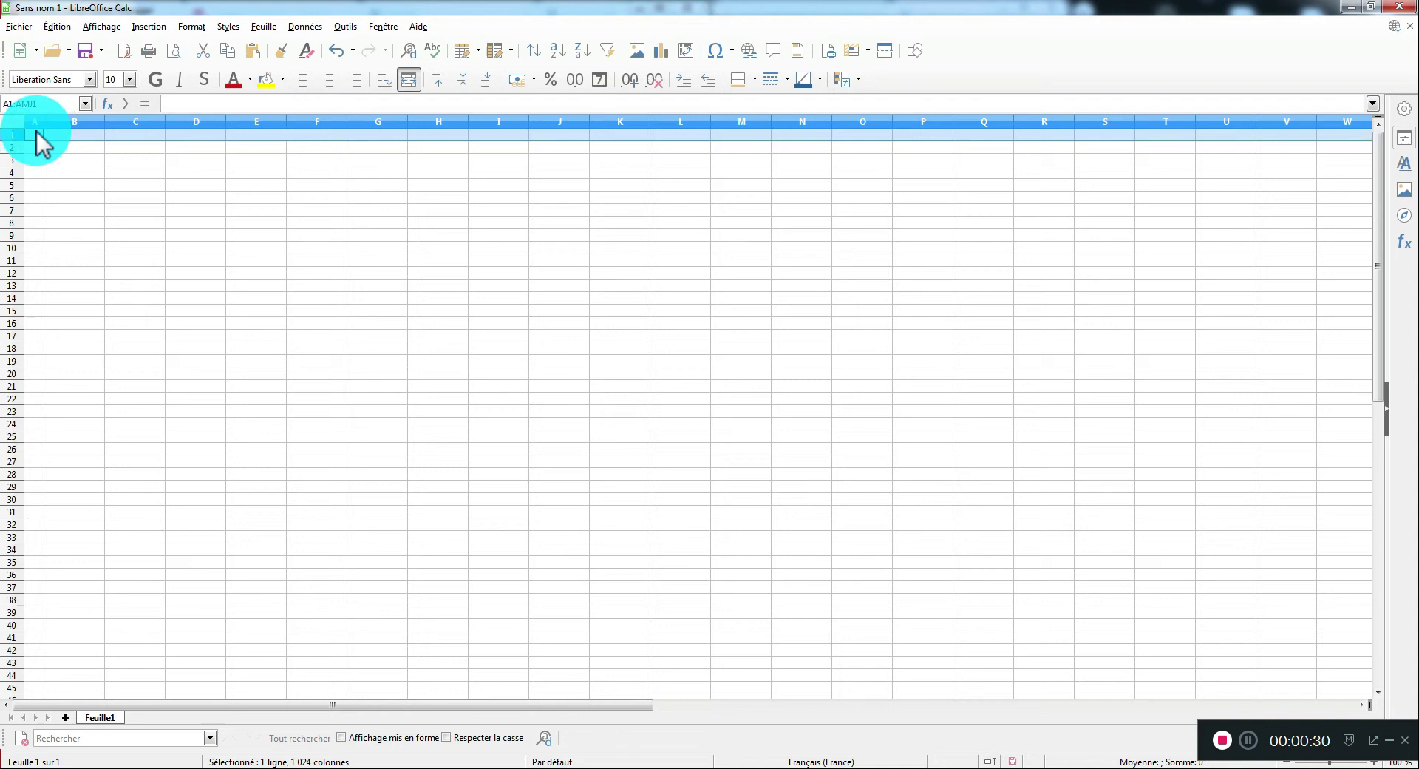
click(37, 121)
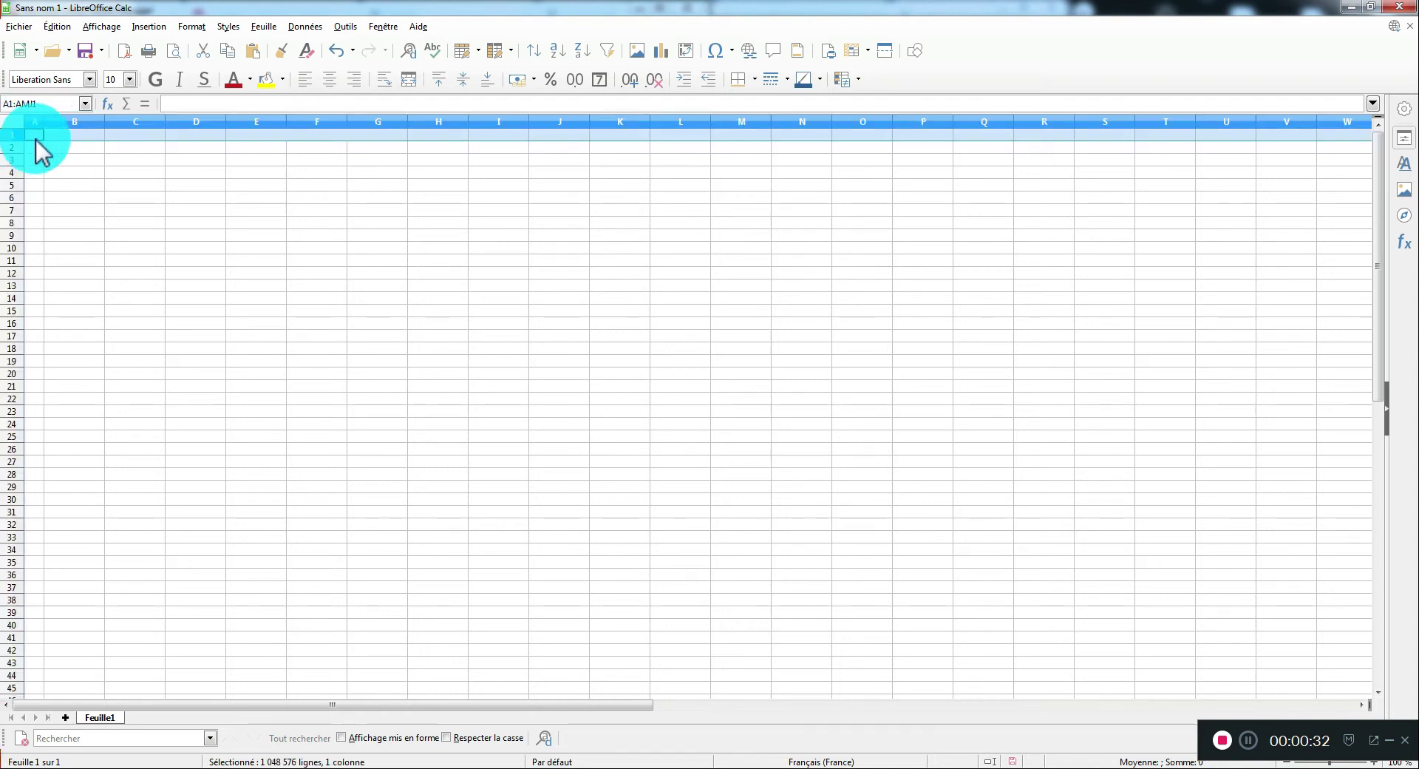
drag(74, 147, 1084, 655)
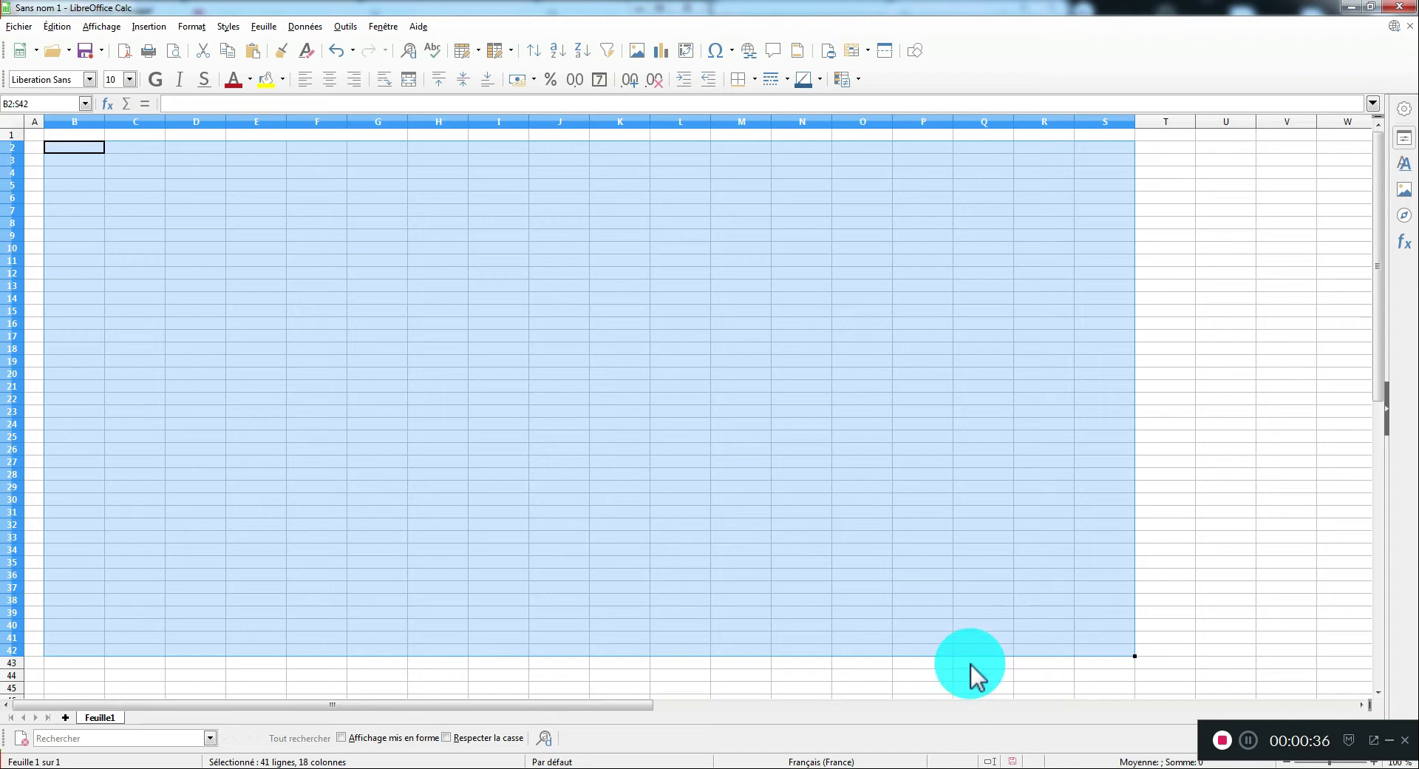
Step: Enter the headings "ETAPES" in cell B2 and "DATES" in cell C2
click(89, 147)
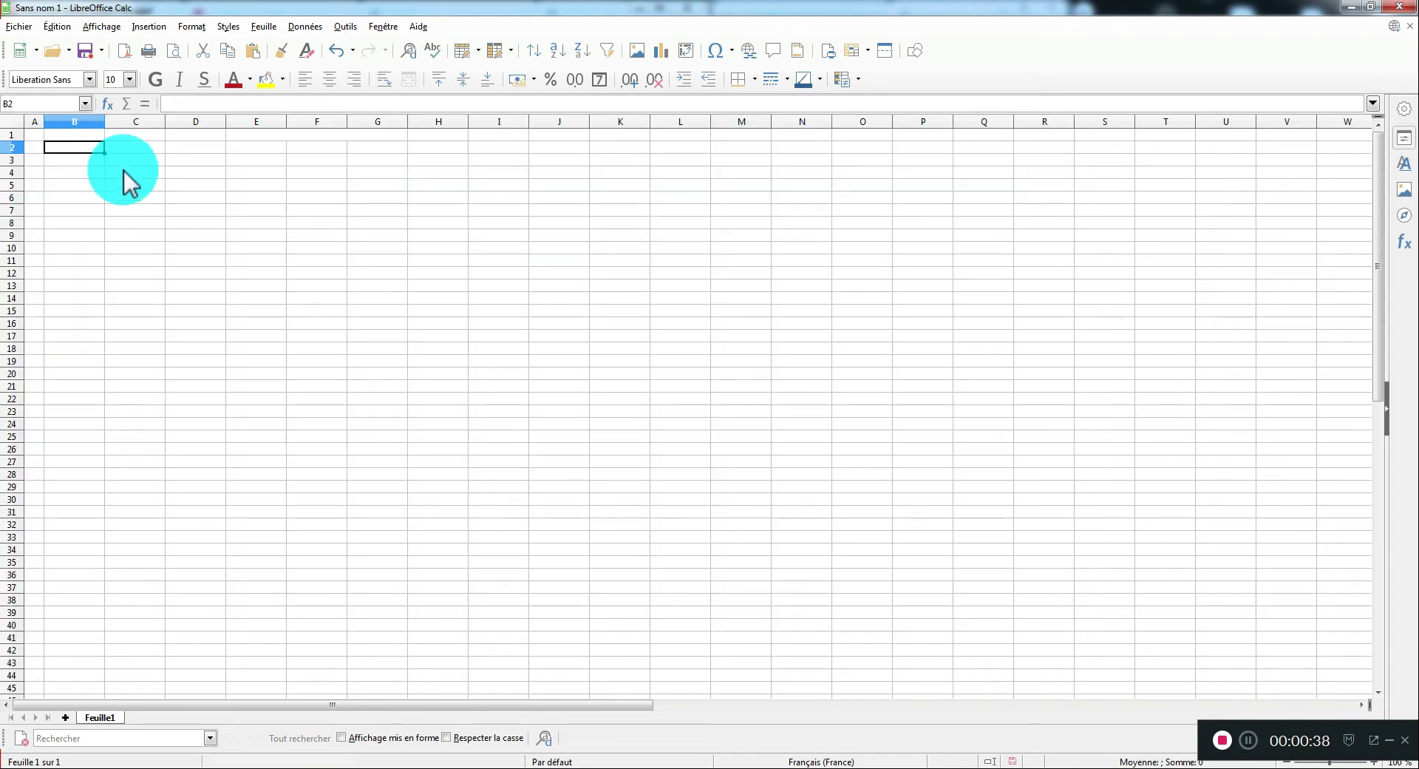
text(ETAPES)
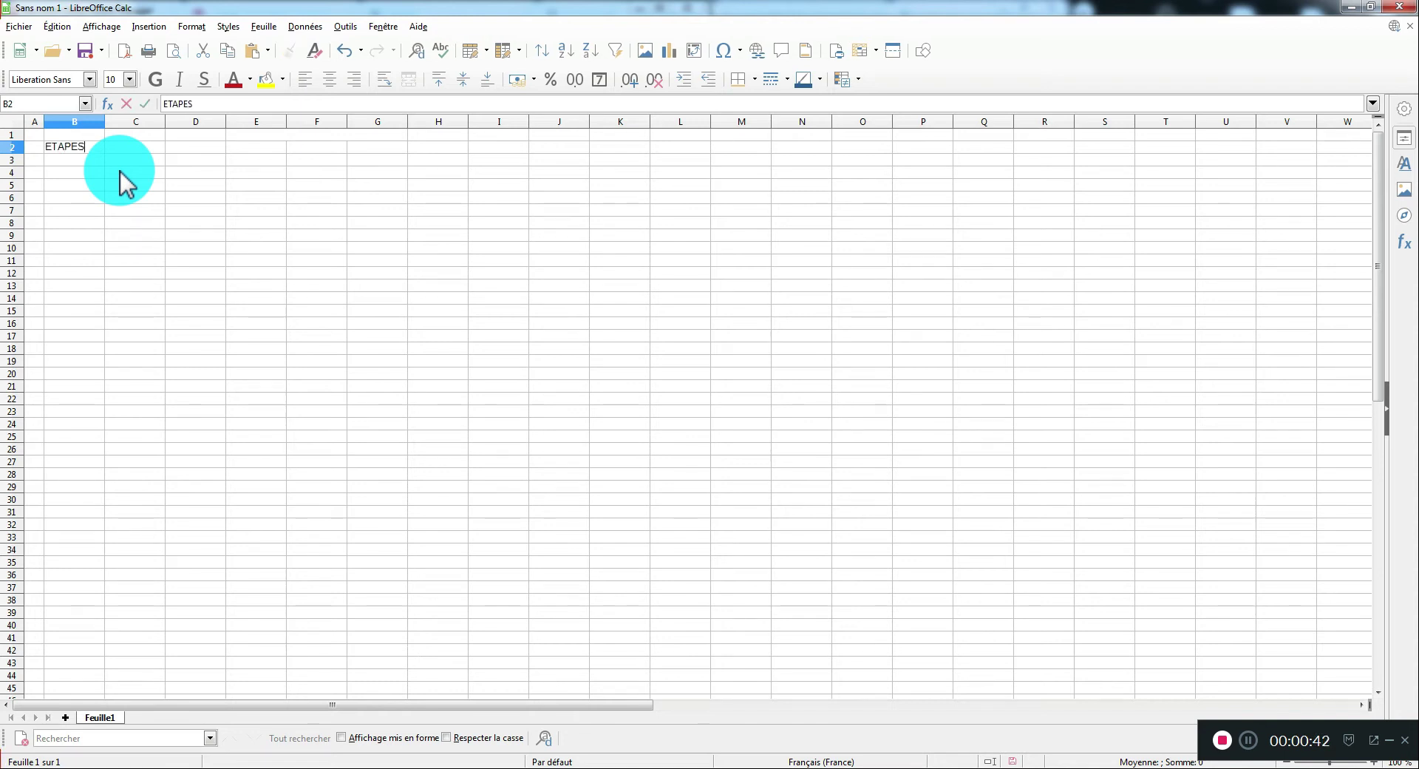
key(Return)
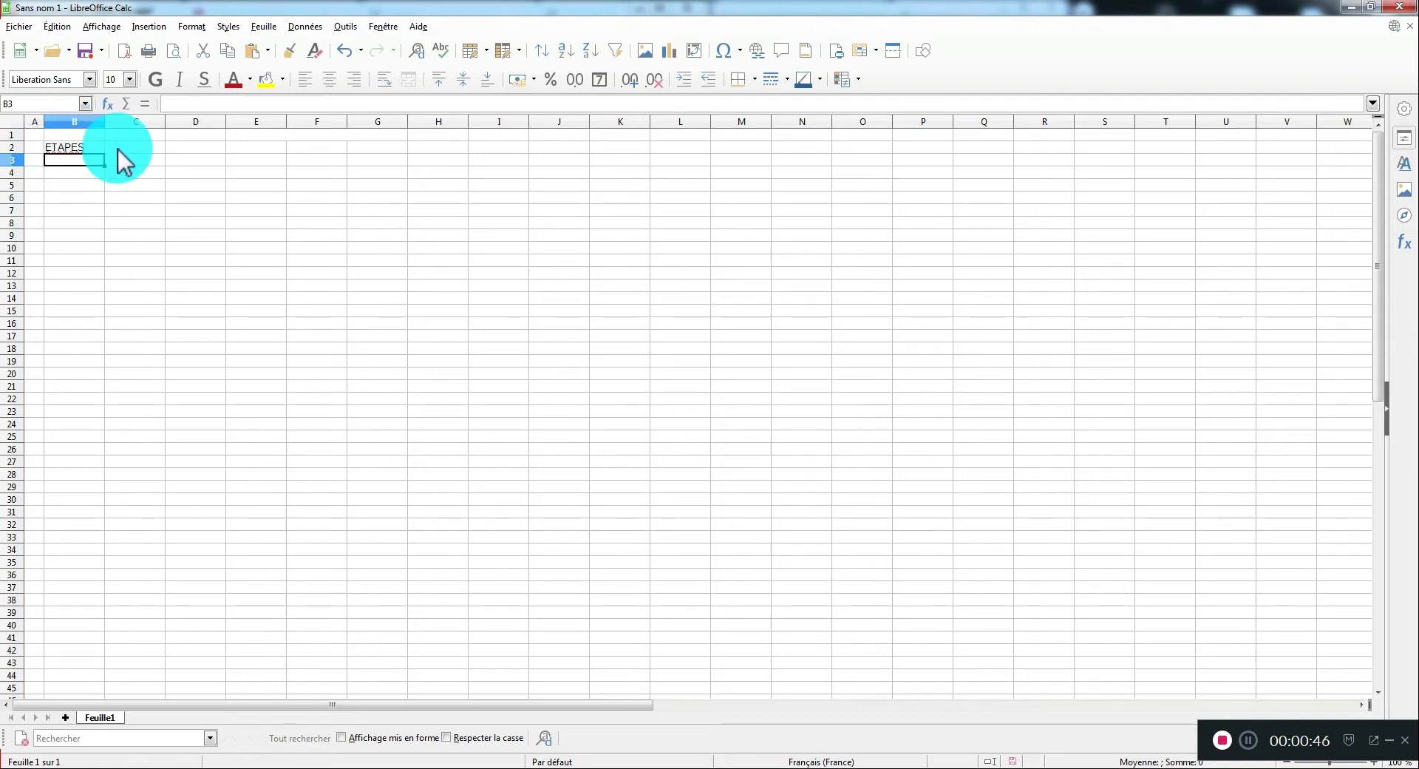
click(132, 151)
text(DATES)
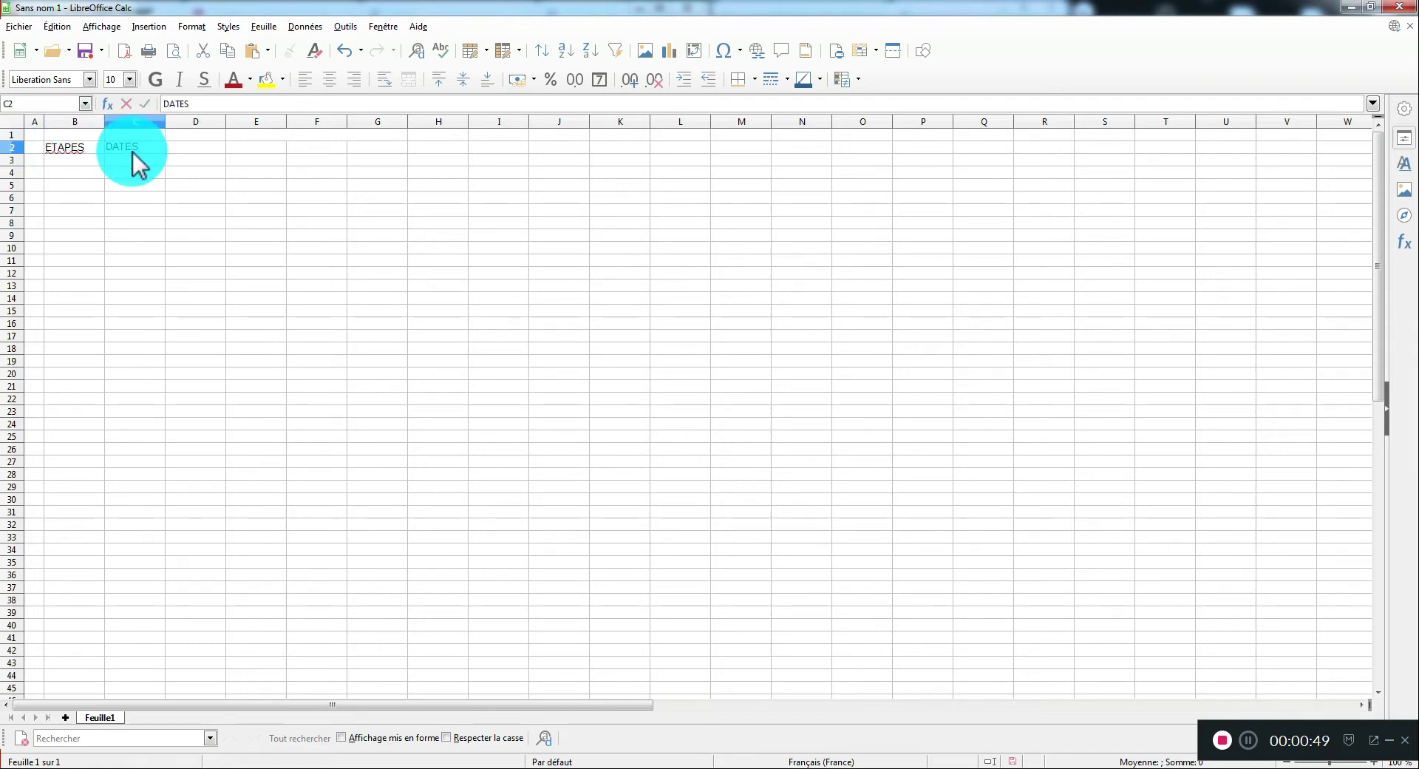
key(Return)
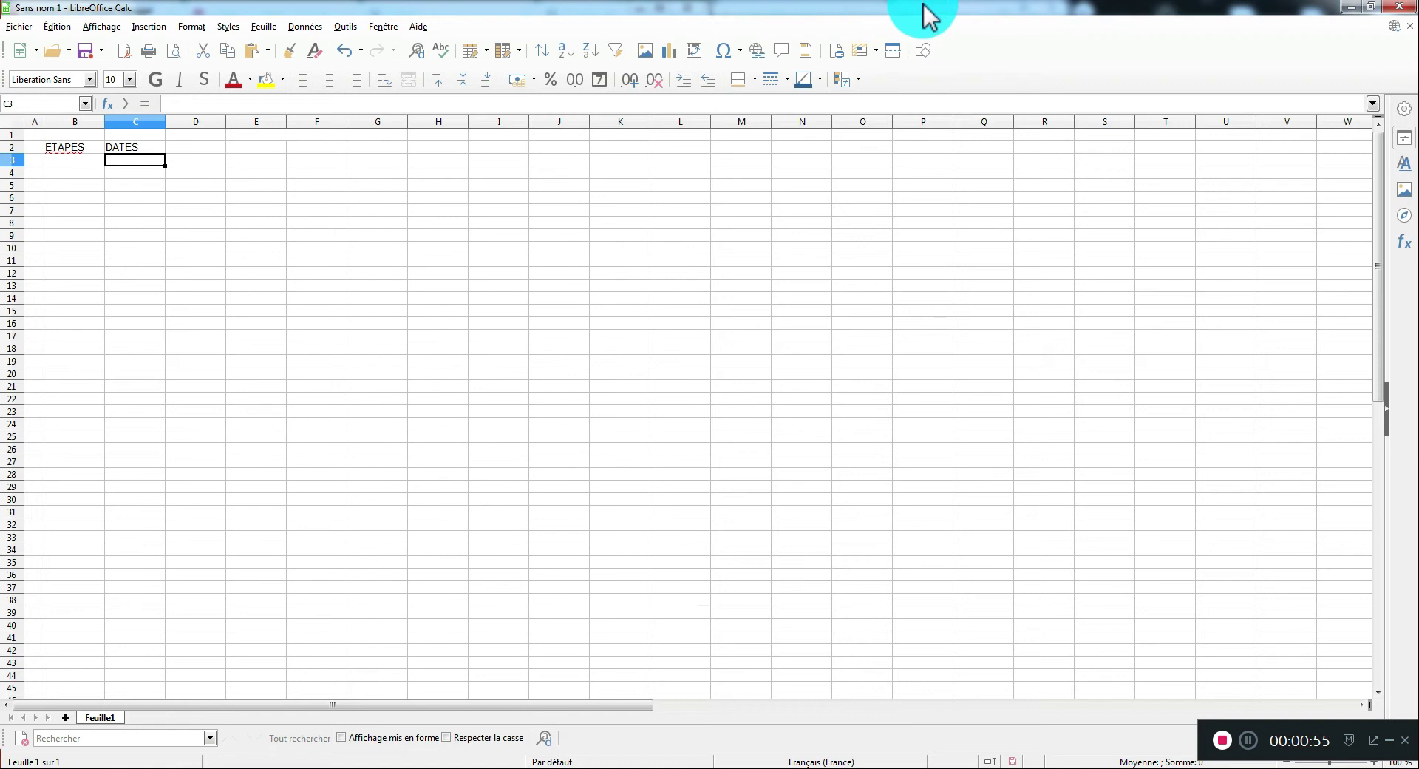
Step: Arrange the spreadsheet window side by side with the picture of the planning notes
click(1371, 8)
drag(1012, 74, 1417, 12)
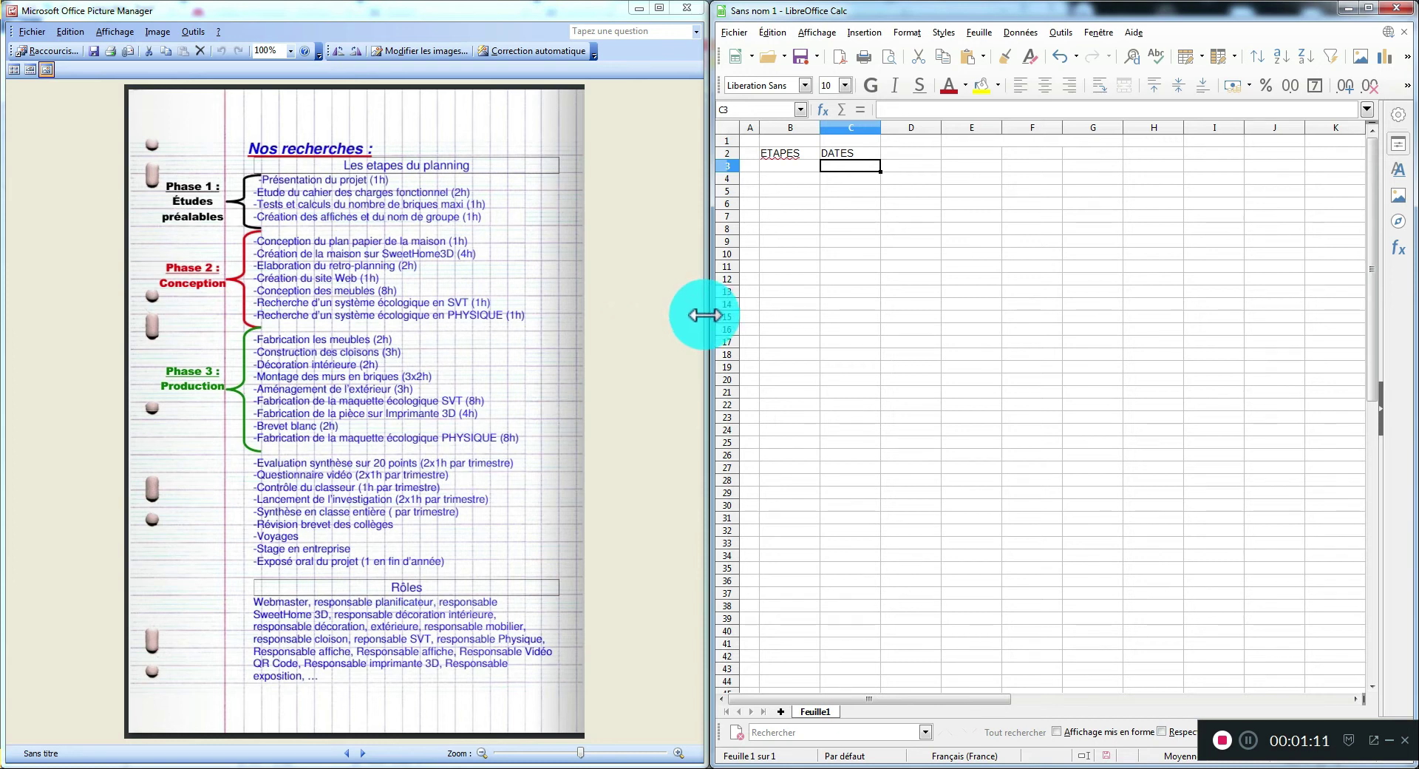
Step: Enter the first planning stage, "- Présentation du projet (1h)", in cell B3 under the ETAPES heading
click(801, 167)
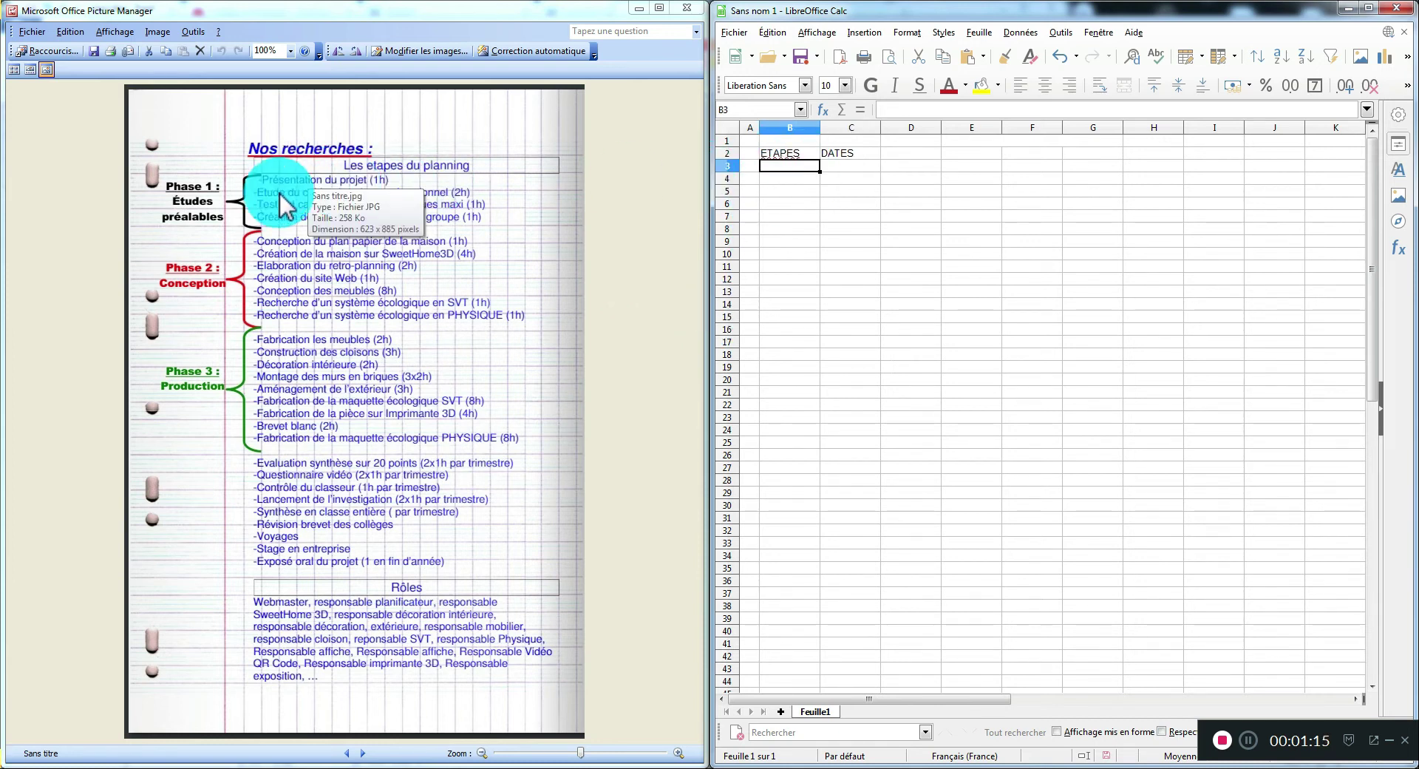
double_click(801, 167)
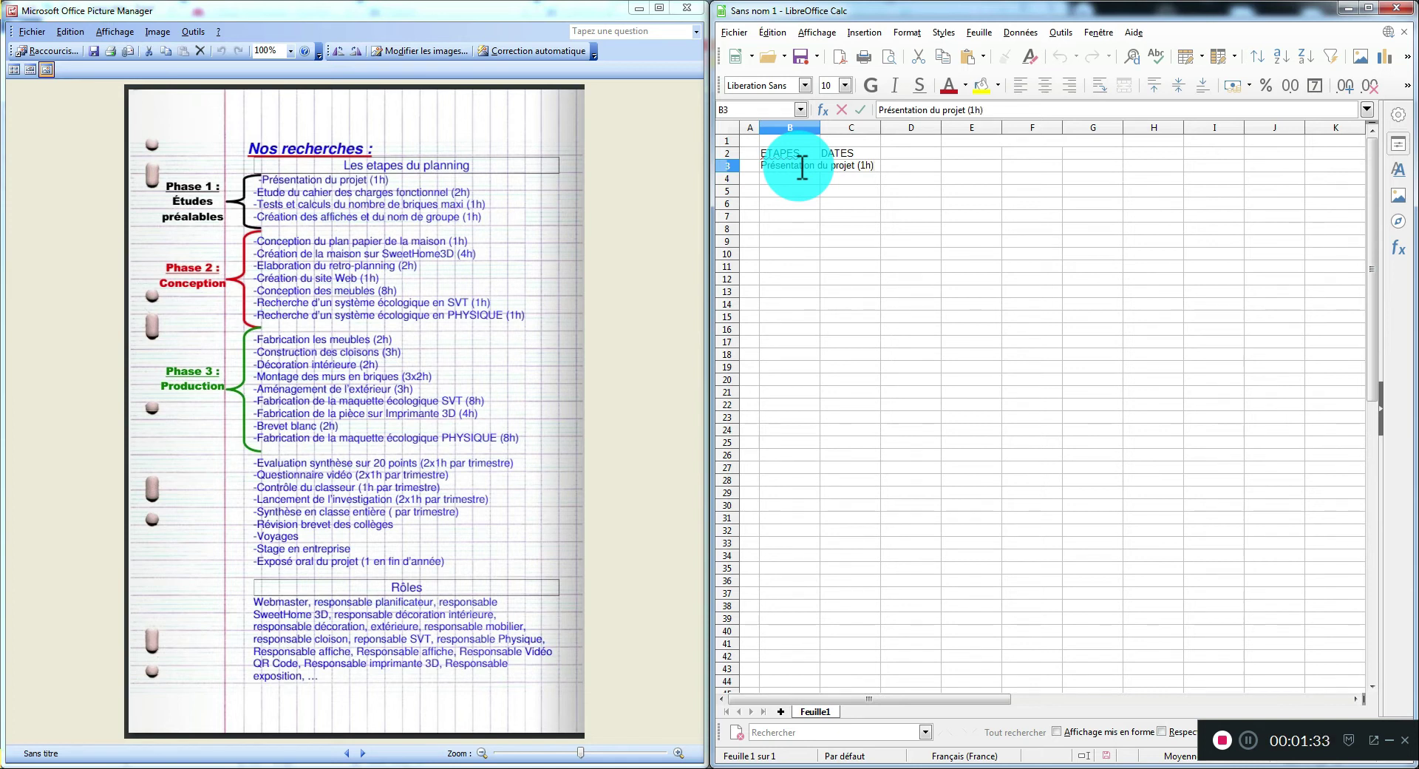
click(758, 168)
triple_click(766, 167)
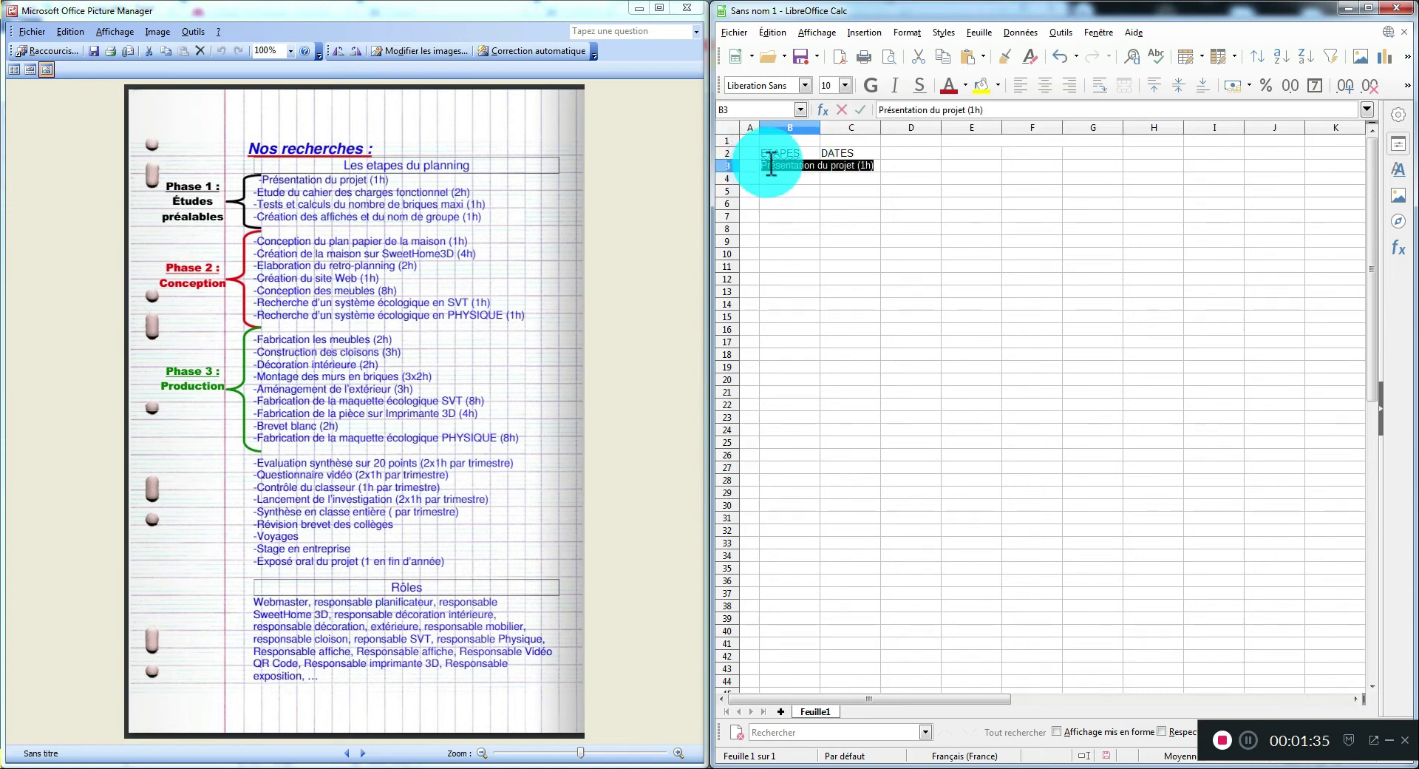
click(886, 111)
text(-)
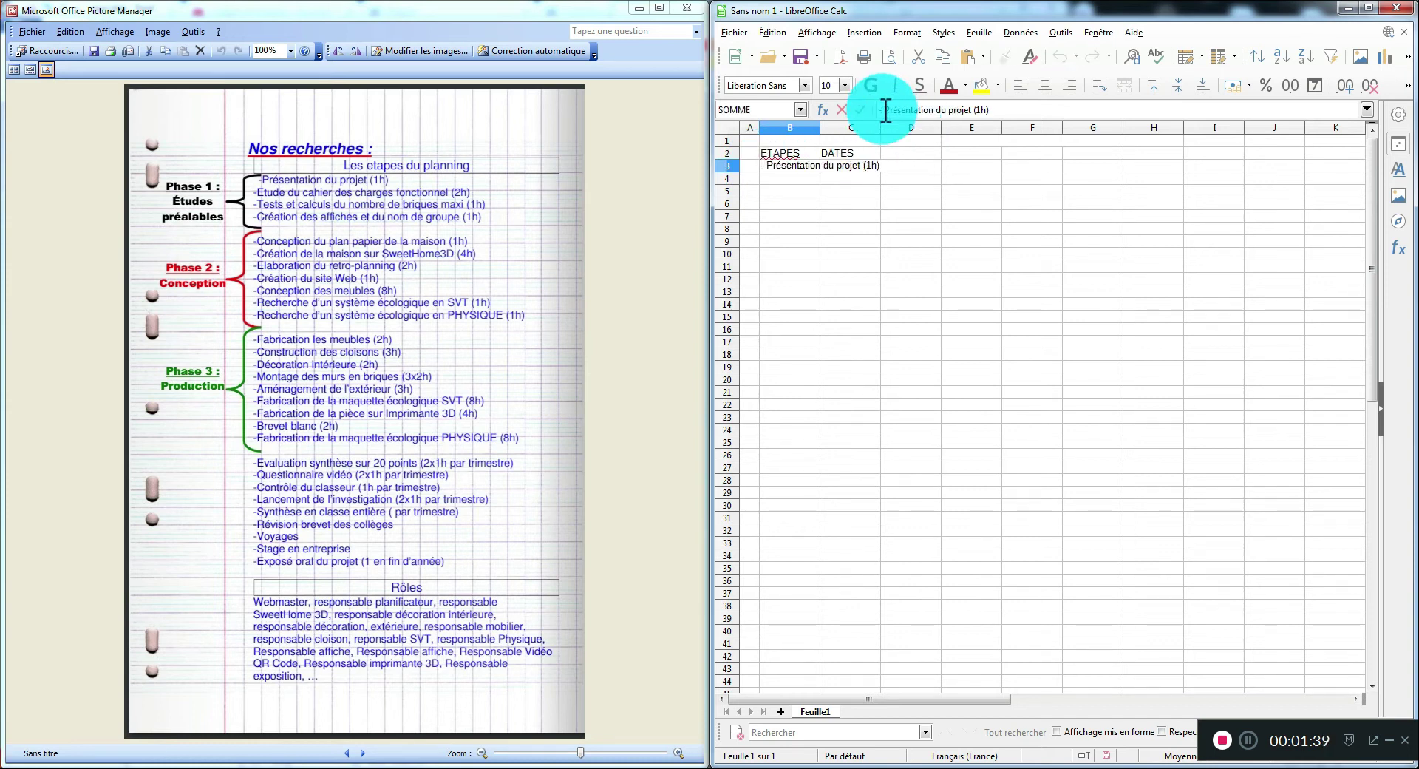
key(Return)
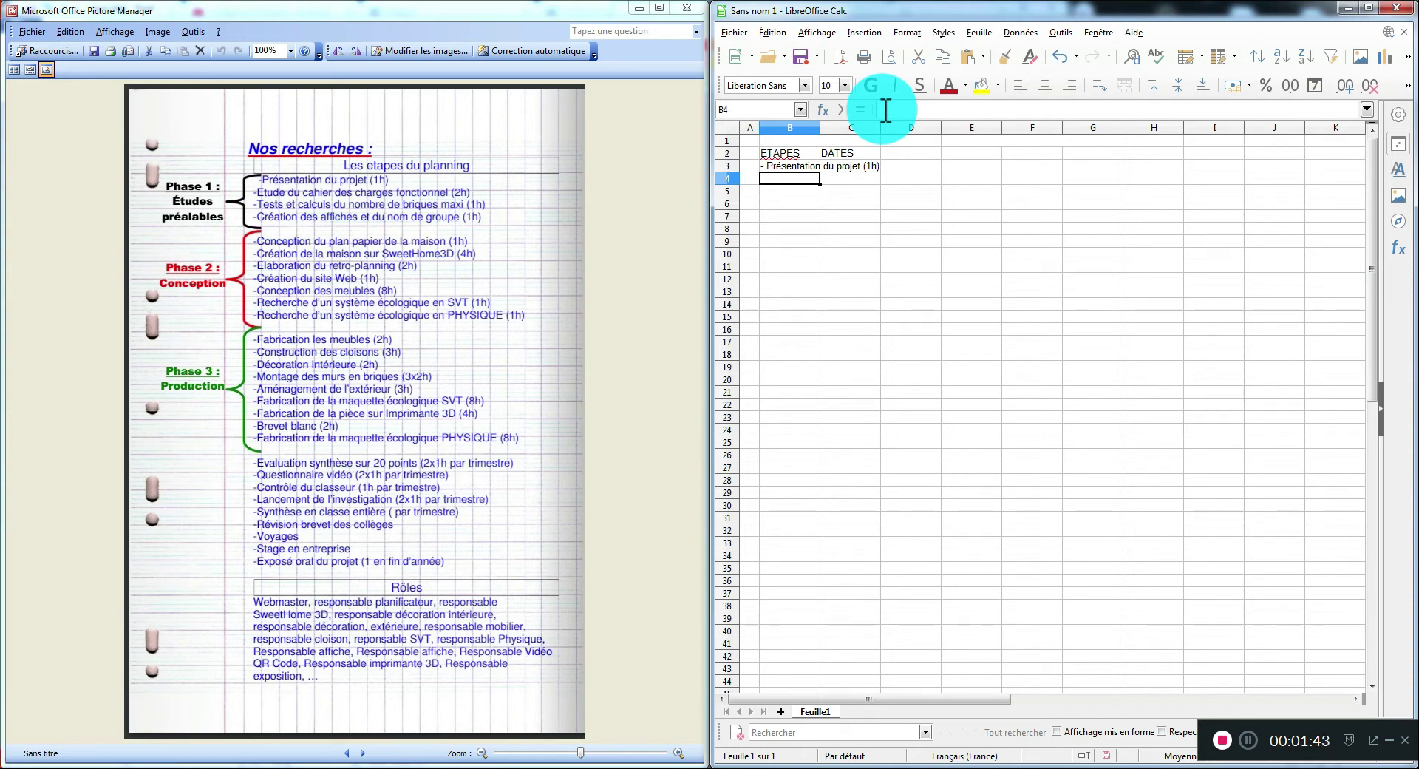
Step: Enter "-Etude du cahier" in cell B4 as the start of the second stage, and widen column B to fit the stage descriptions
text(-Et)
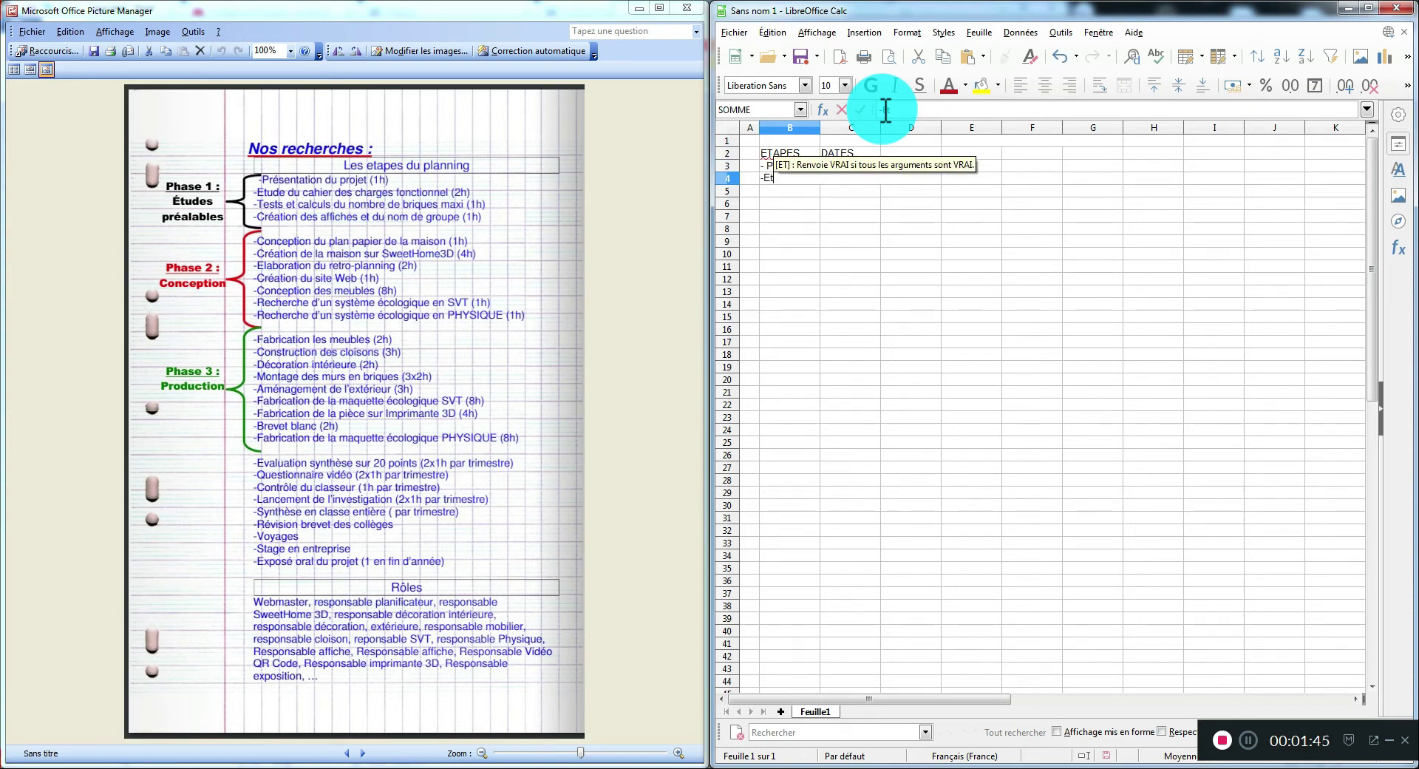
text(ude )
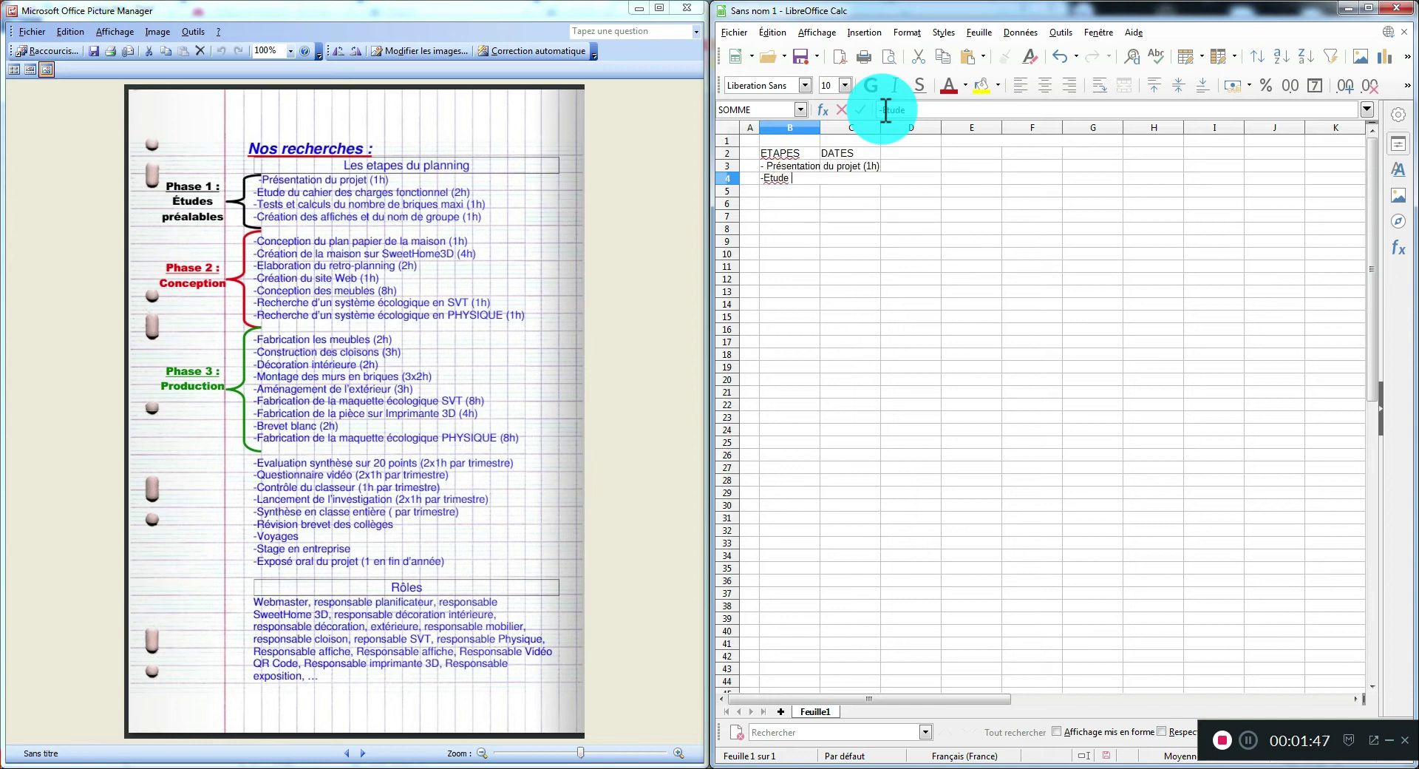
text(du cahier)
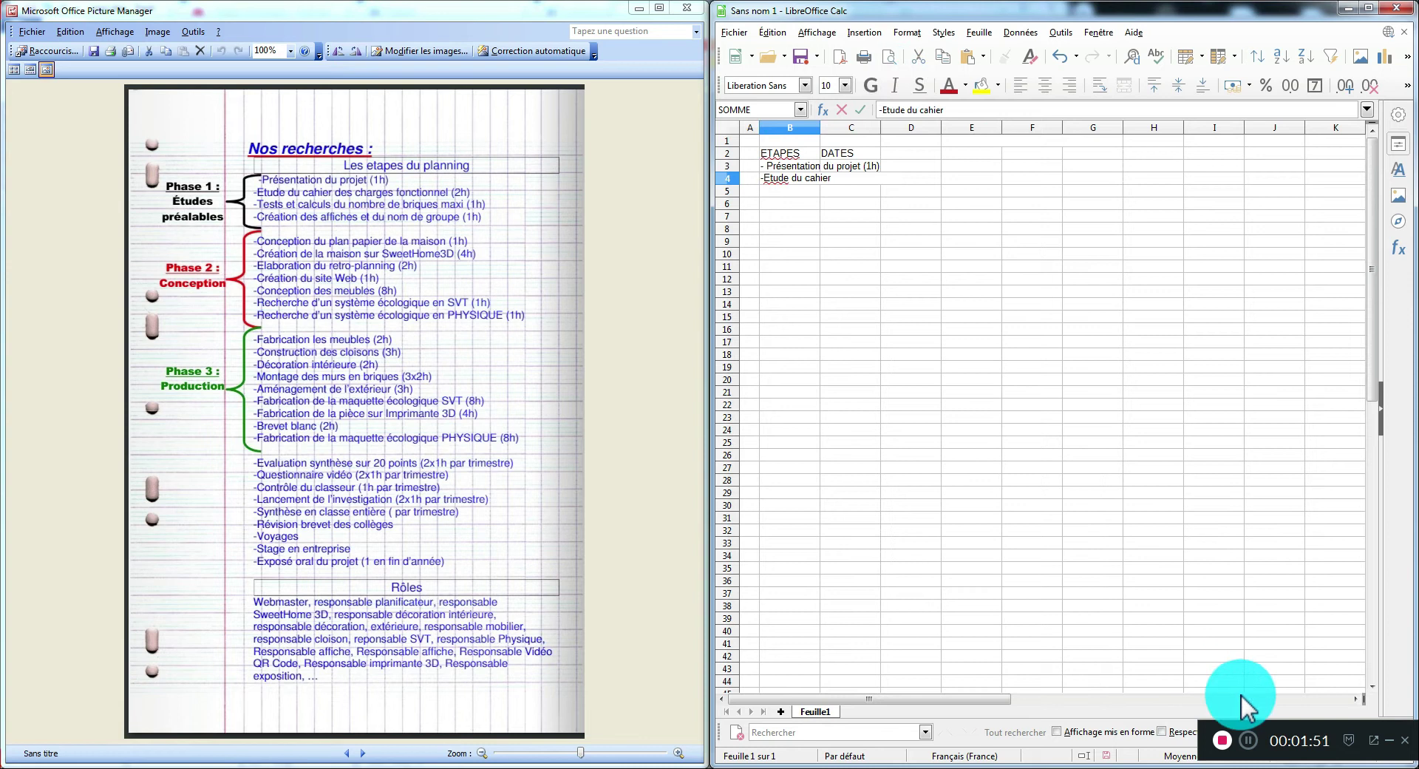
click(1250, 740)
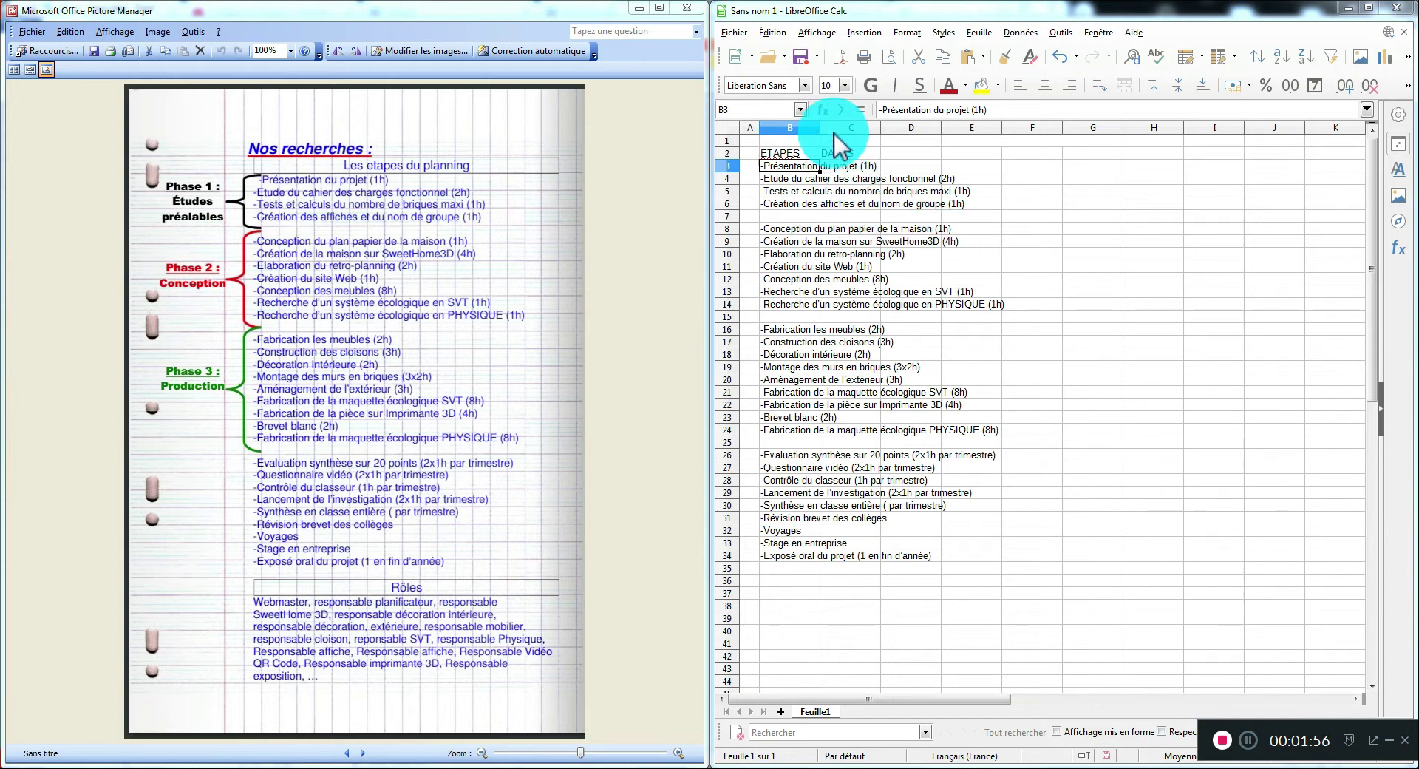
drag(819, 127, 1007, 130)
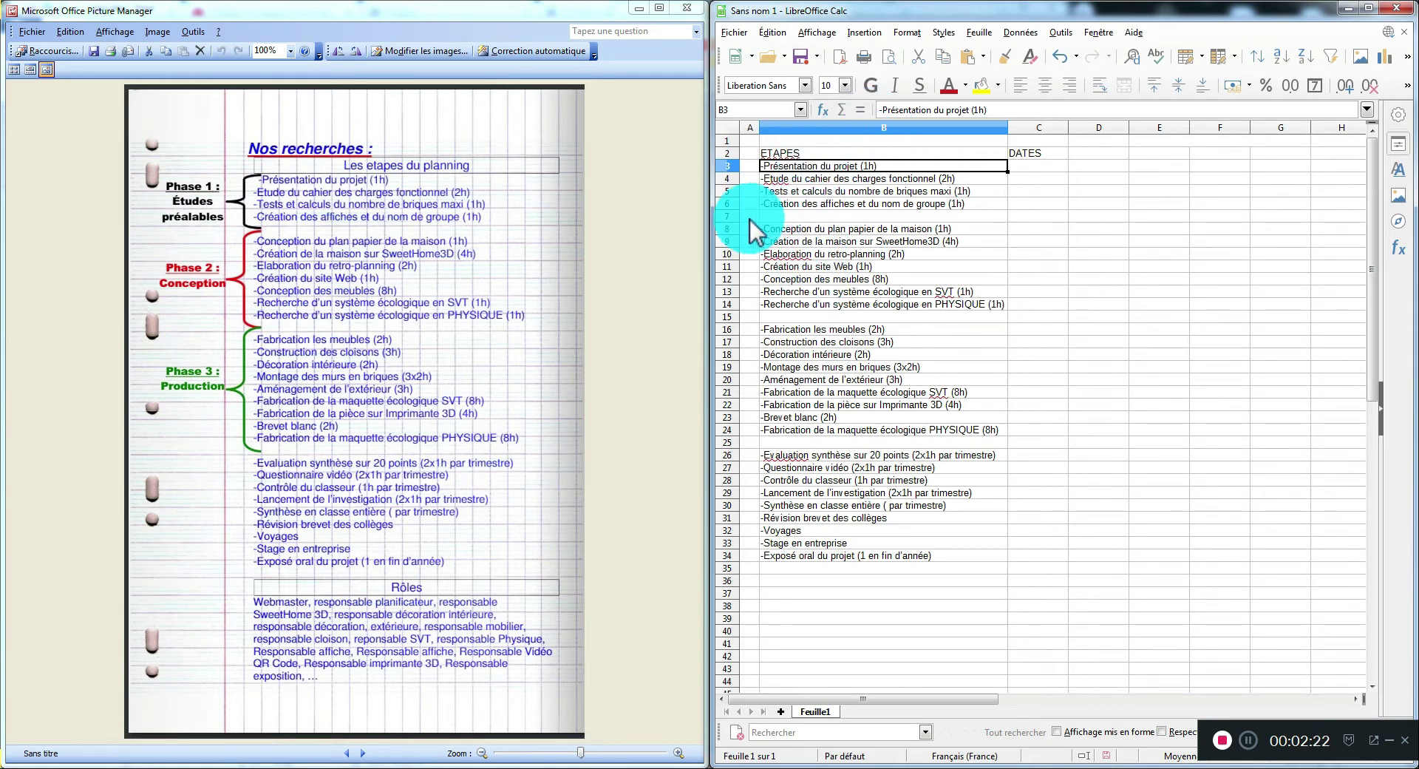
click(725, 216)
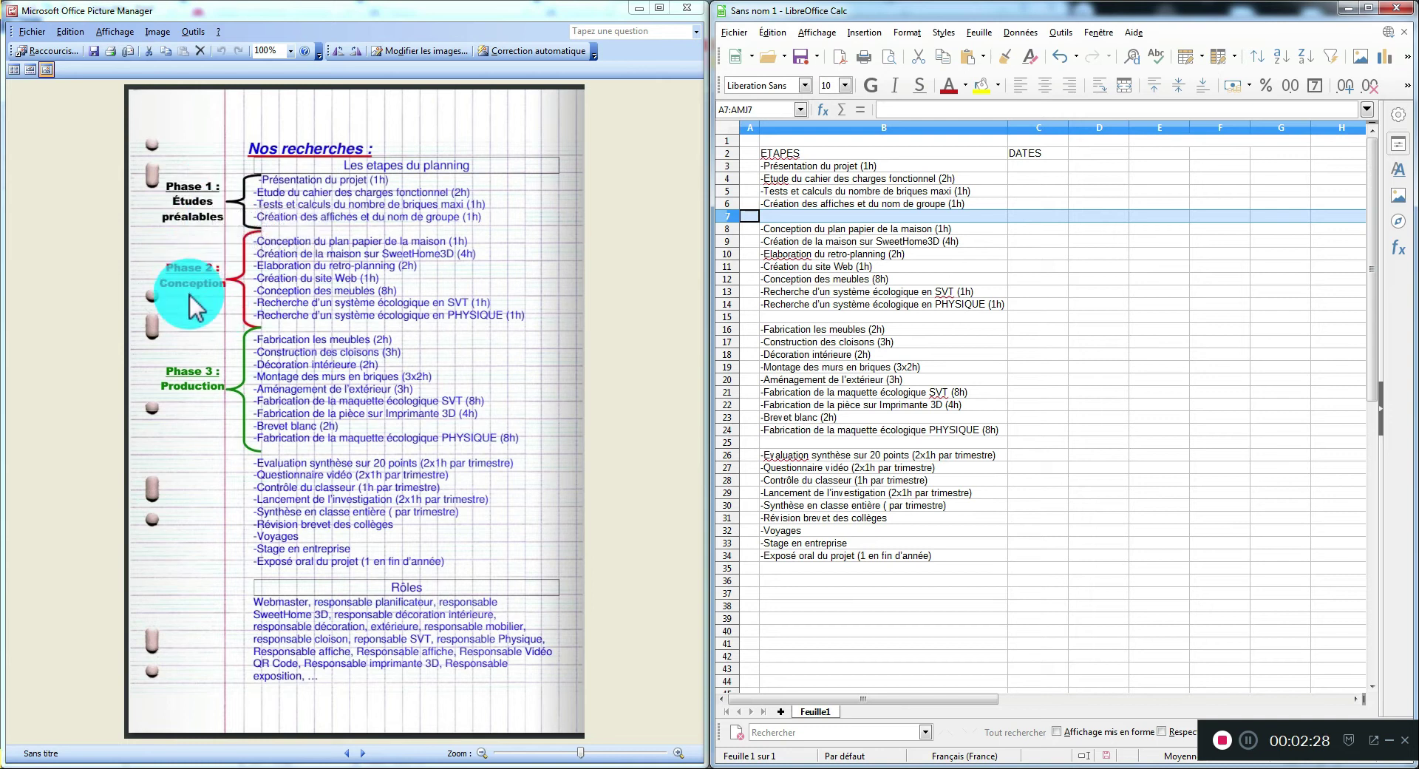
drag(753, 166, 749, 204)
click(750, 174)
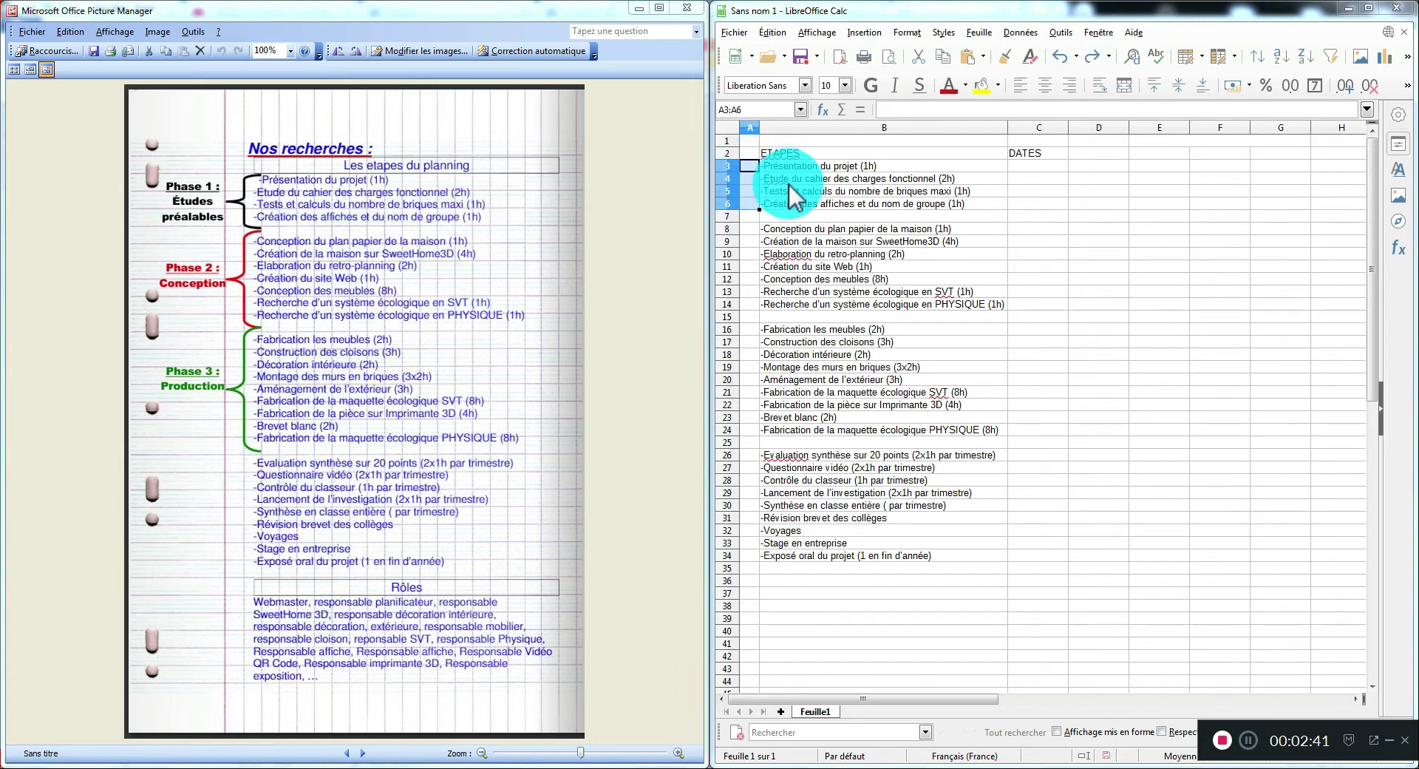
Step: Insert a new column before column A, and merge and center cells B3:B6 beside the first four stages
right_click(751, 127)
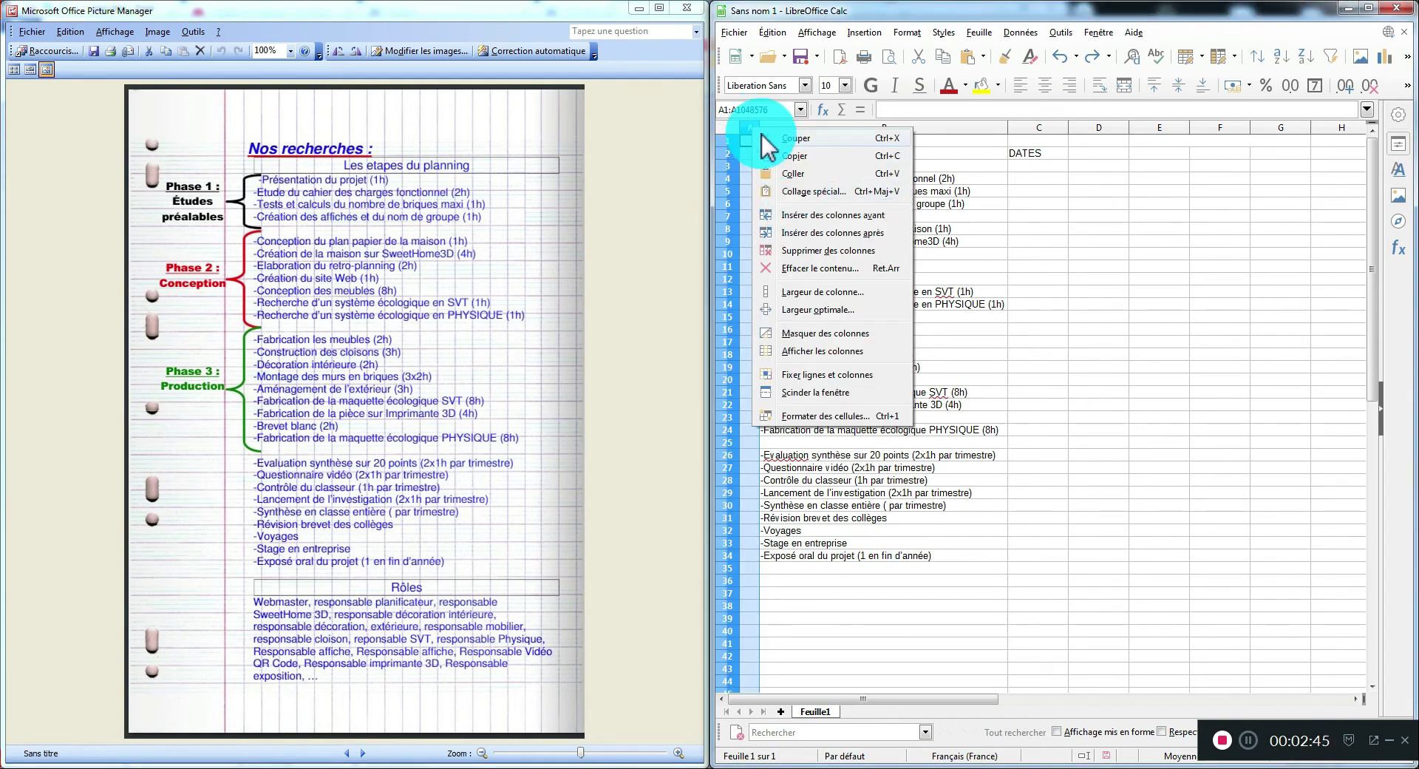
click(810, 215)
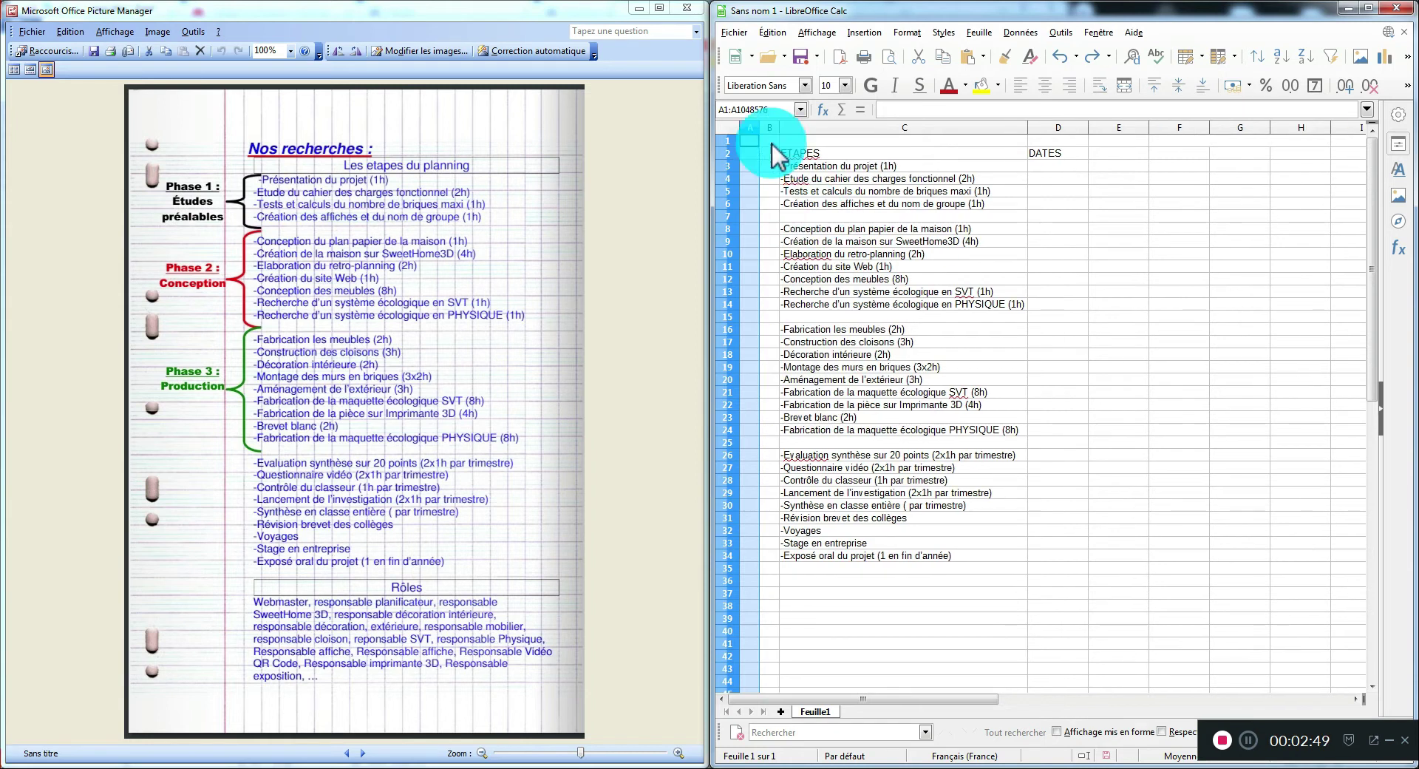
drag(773, 163, 768, 201)
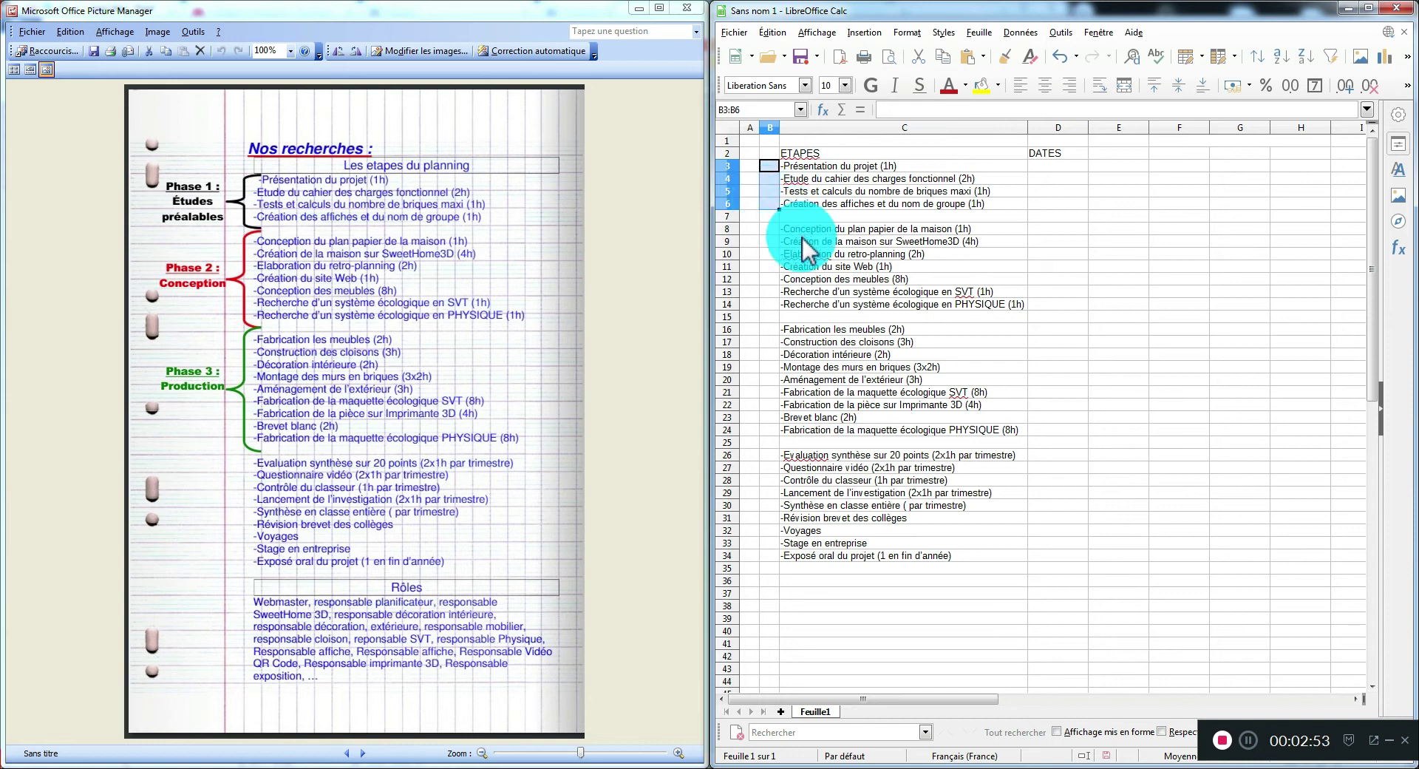
click(1124, 88)
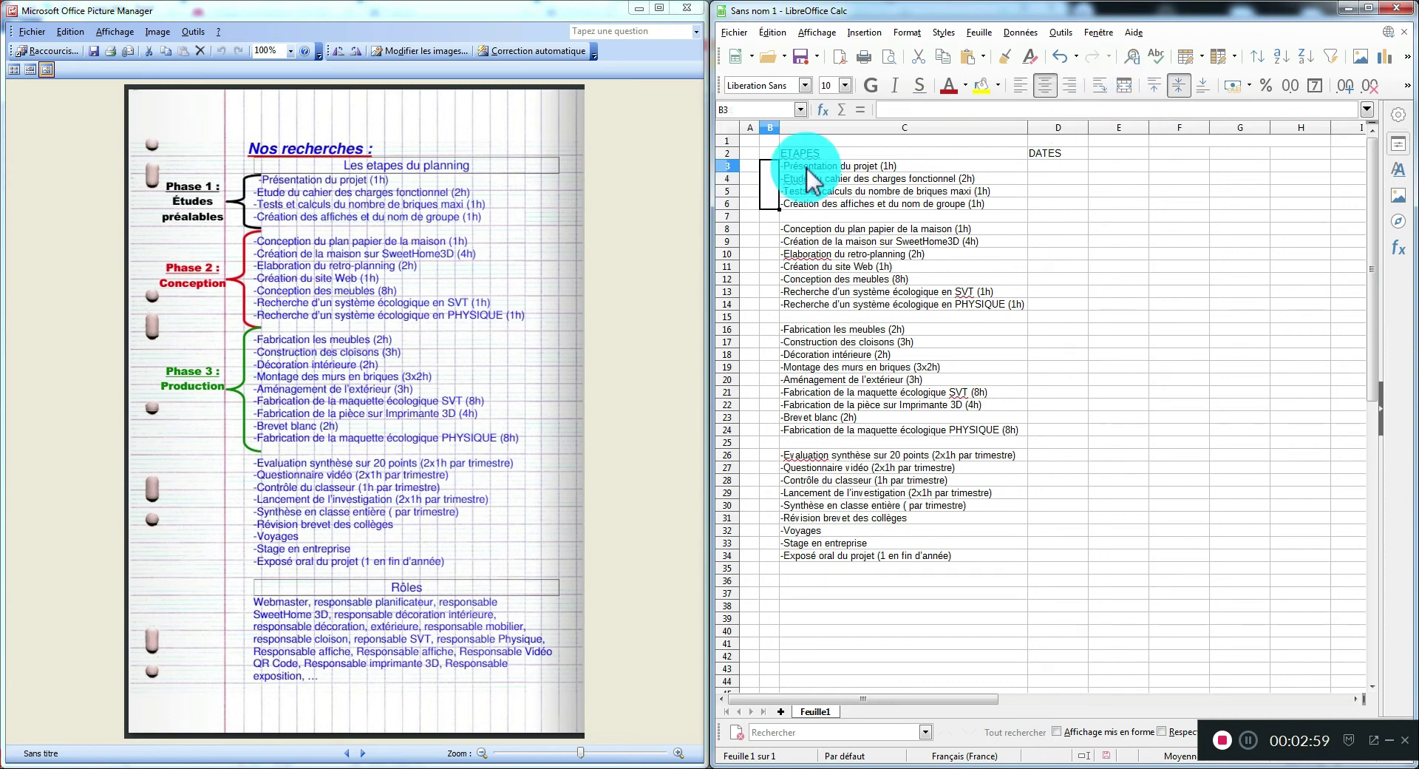
Step: Enter the label "Phase 1 : Etudes préalables" in the merged cell B3:B6
click(907, 110)
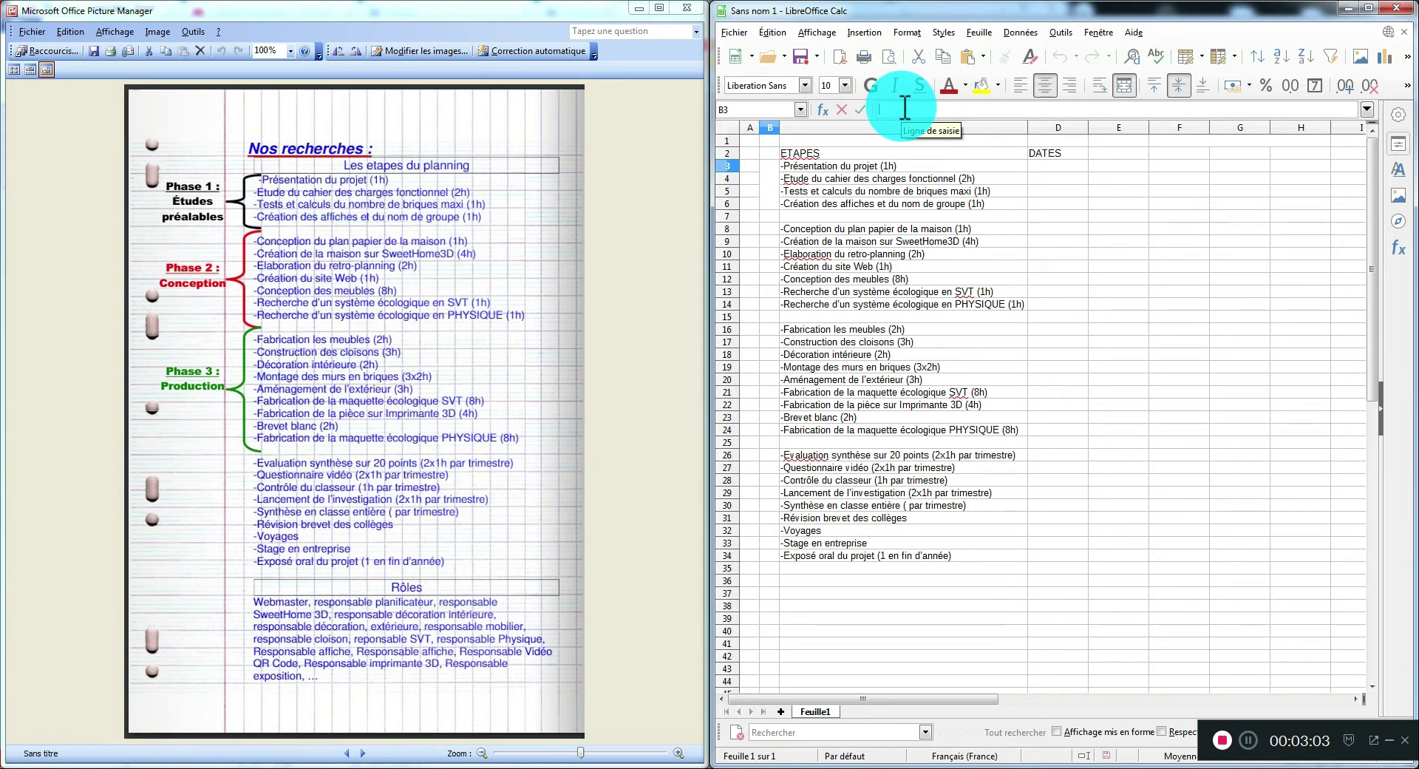
text(Phase 1)
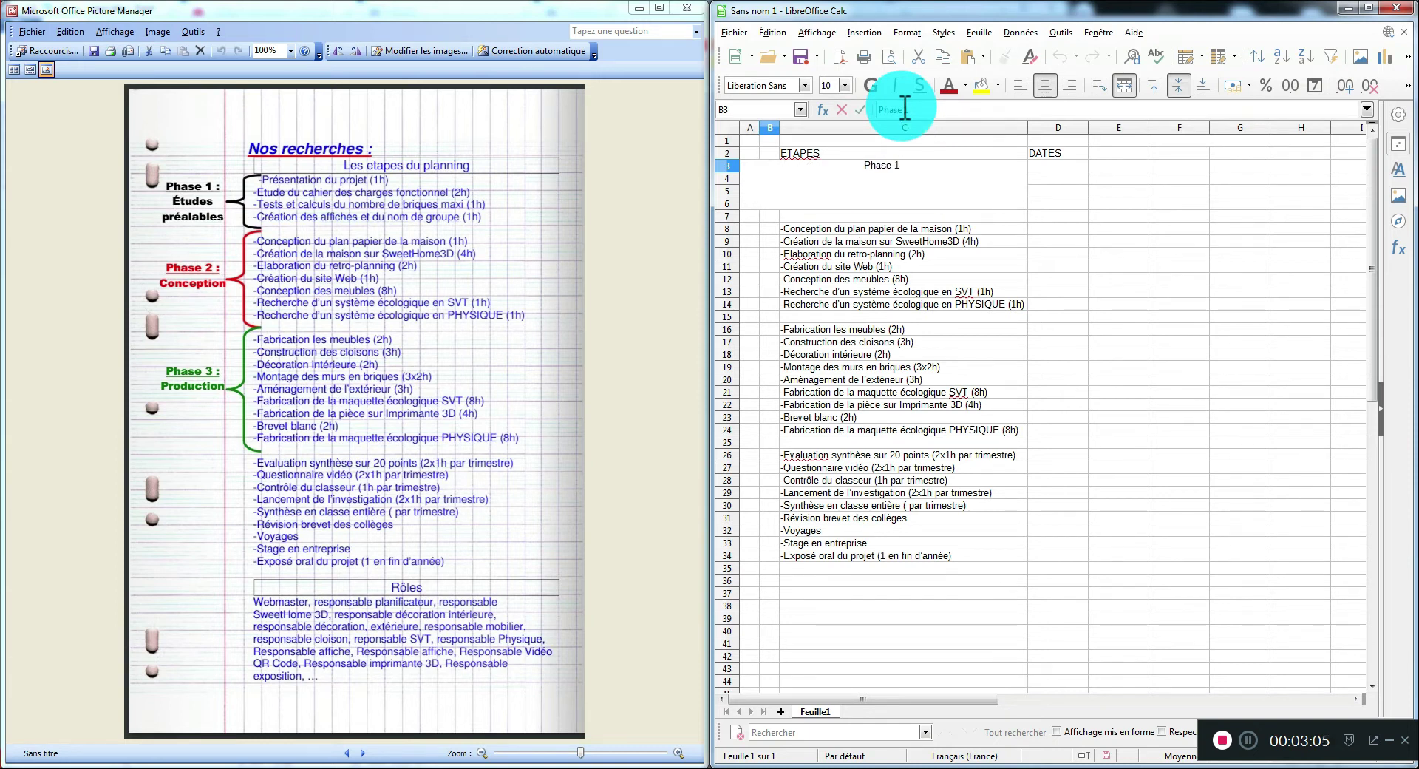
text( :)
key(ctrl+Return)
text(2tudes)
key(BackSpace)
key(BackSpace)
key(BackSpace)
key(BackSpace)
key(BackSpace)
key(BackSpace)
key(BackSpace)
text(Etudes préalables)
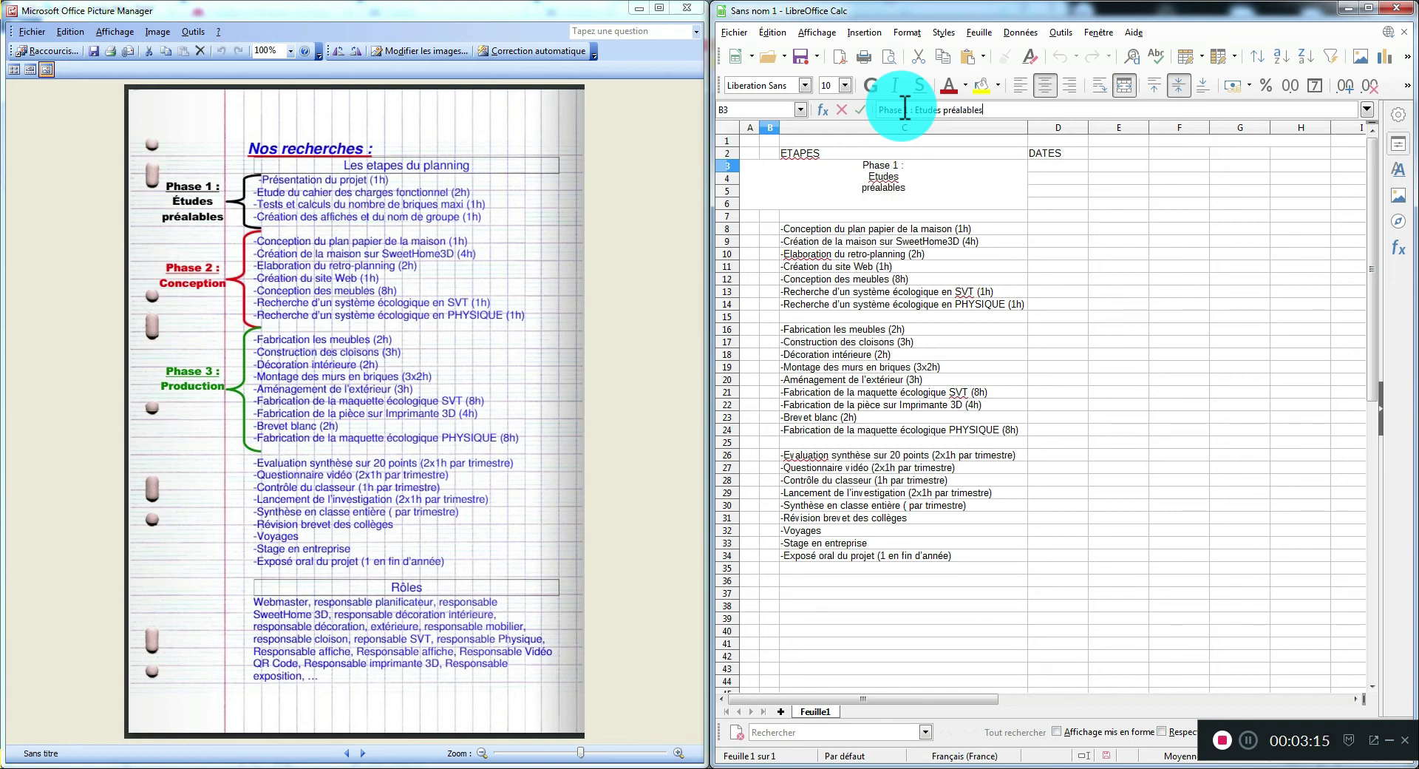
key(Return)
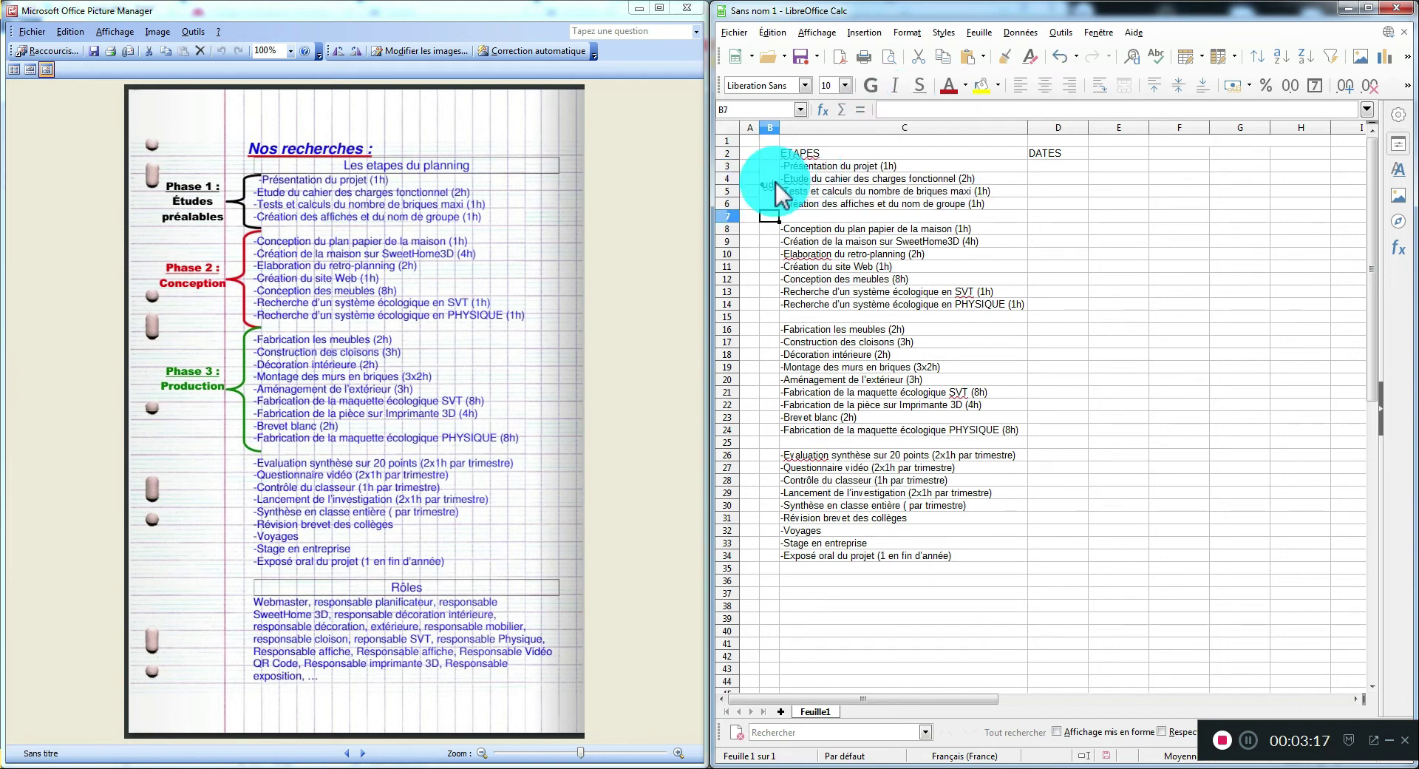
Step: Turn on automatic text wrapping for the merged cell B3:B6 and widen column B to fit the Phase 1 label
click(775, 194)
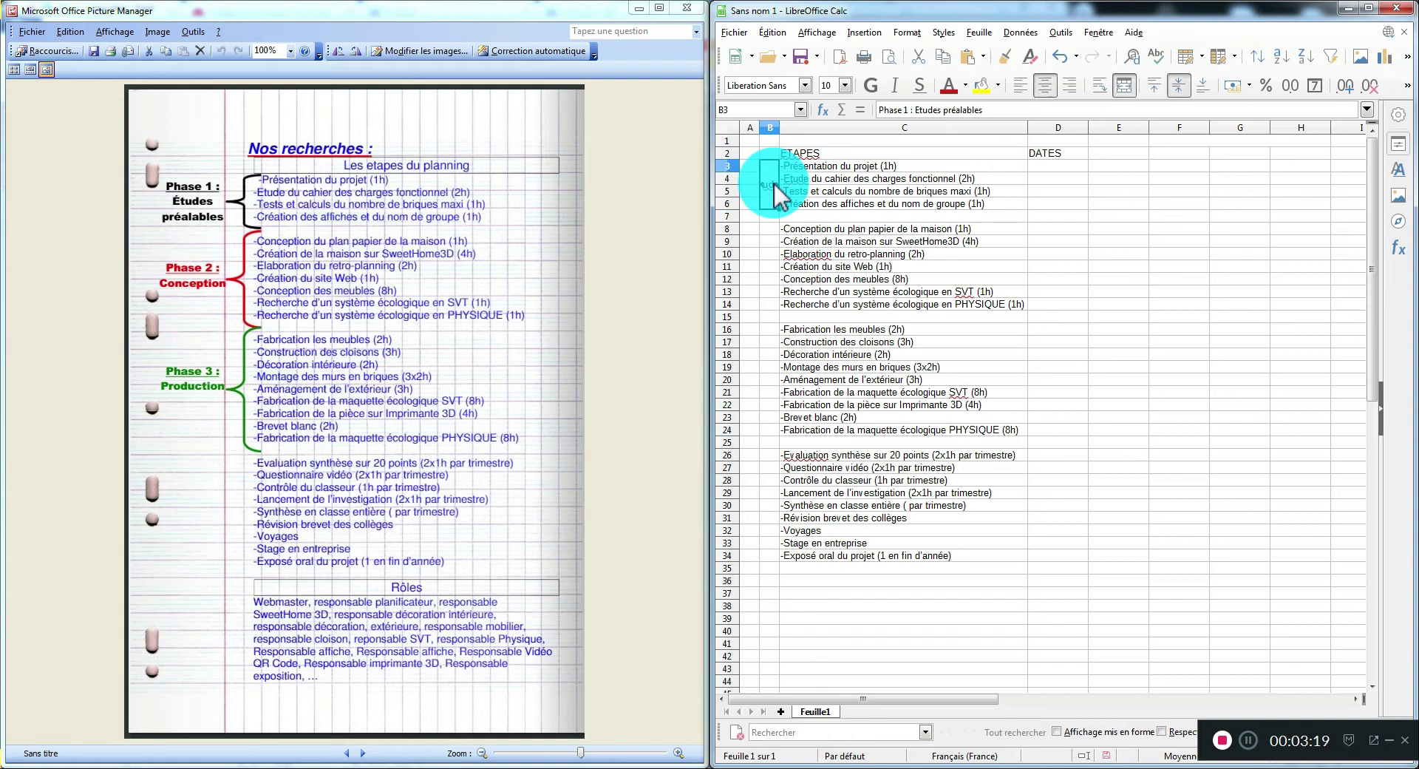
right_click(774, 194)
click(911, 48)
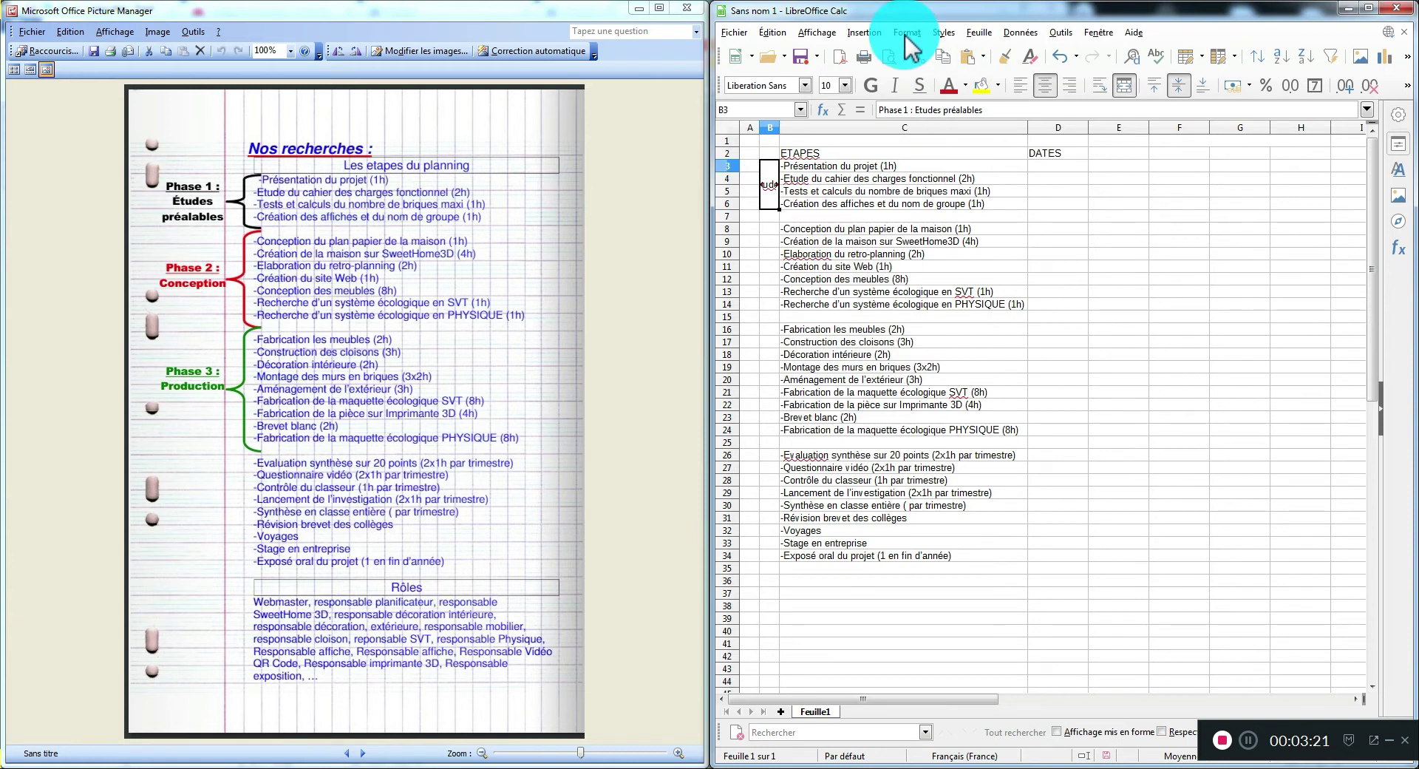
click(906, 34)
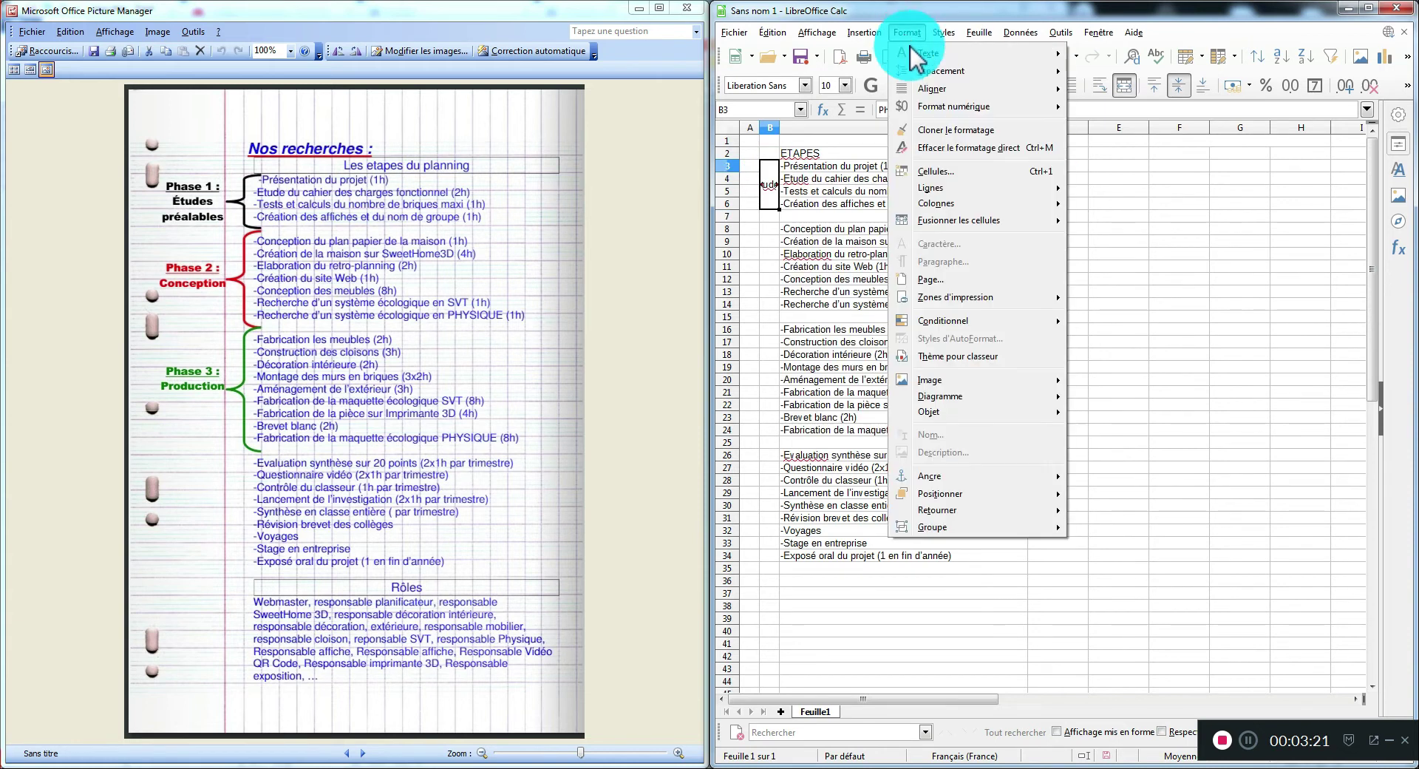
click(954, 170)
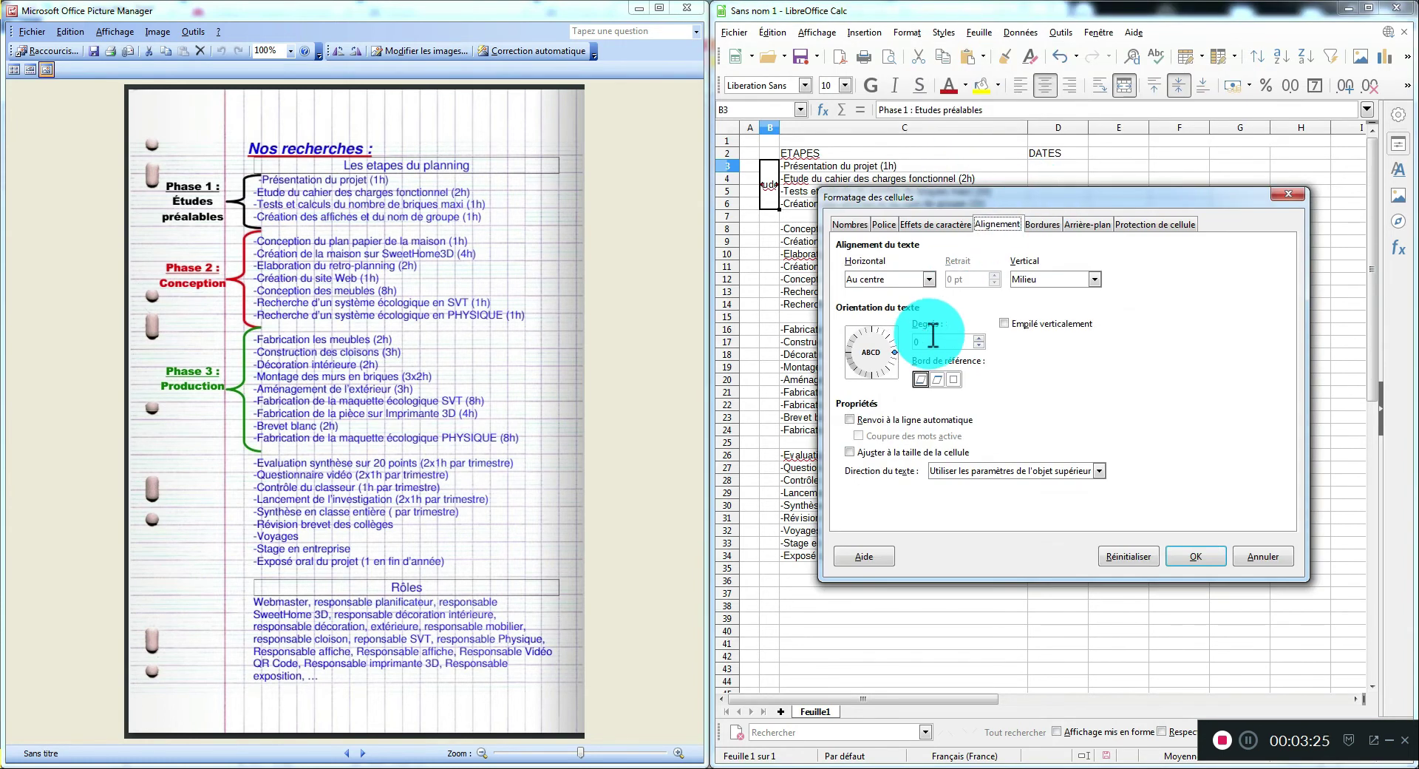
click(850, 420)
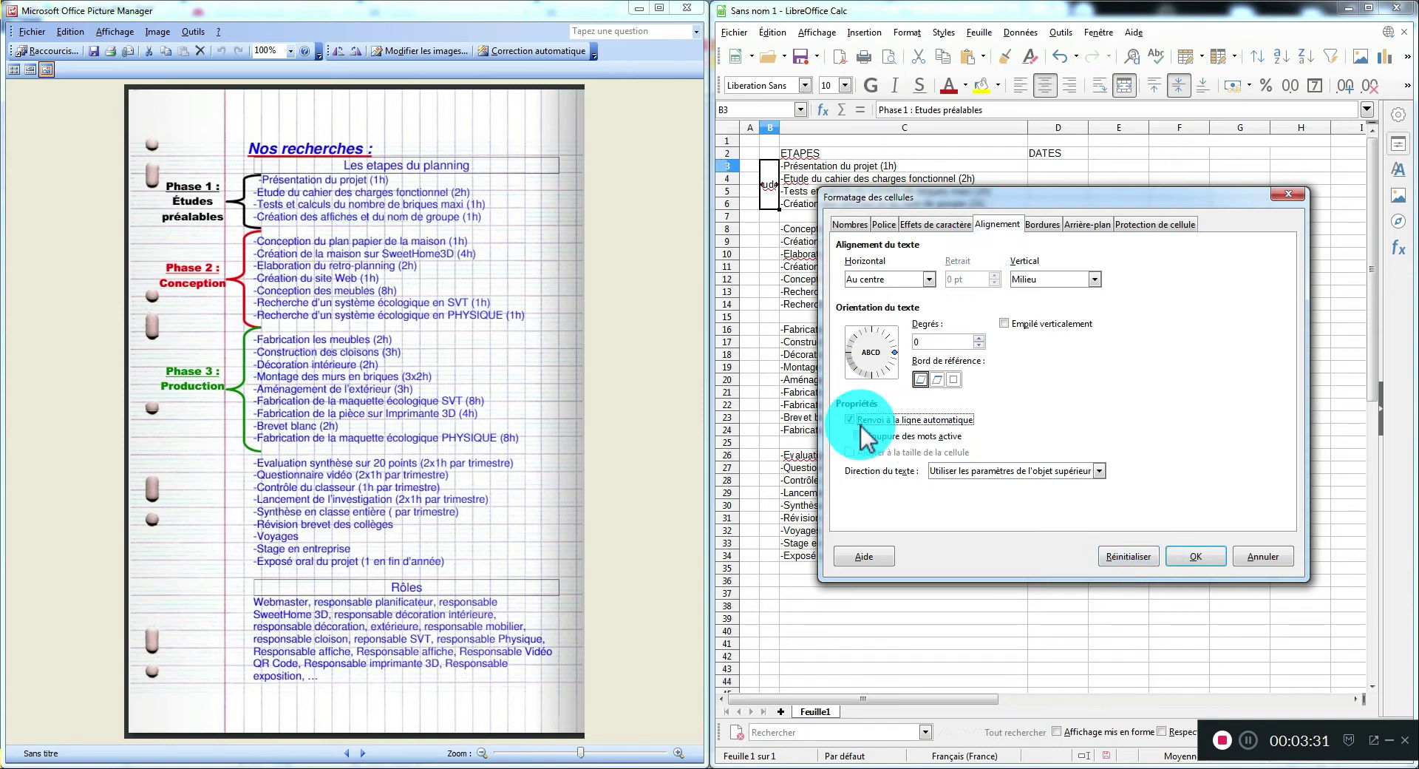
click(1193, 556)
drag(779, 127, 808, 127)
drag(807, 127, 805, 128)
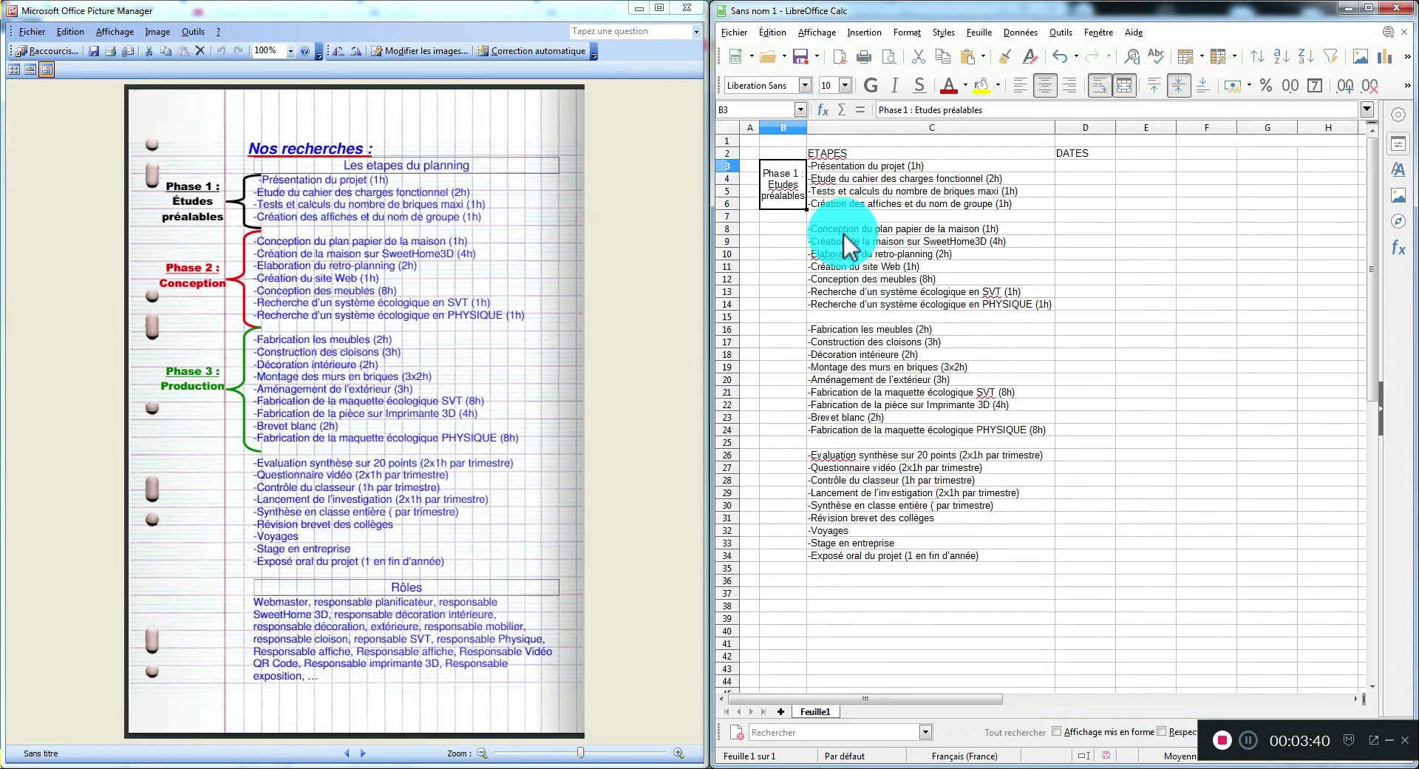
drag(796, 229, 794, 557)
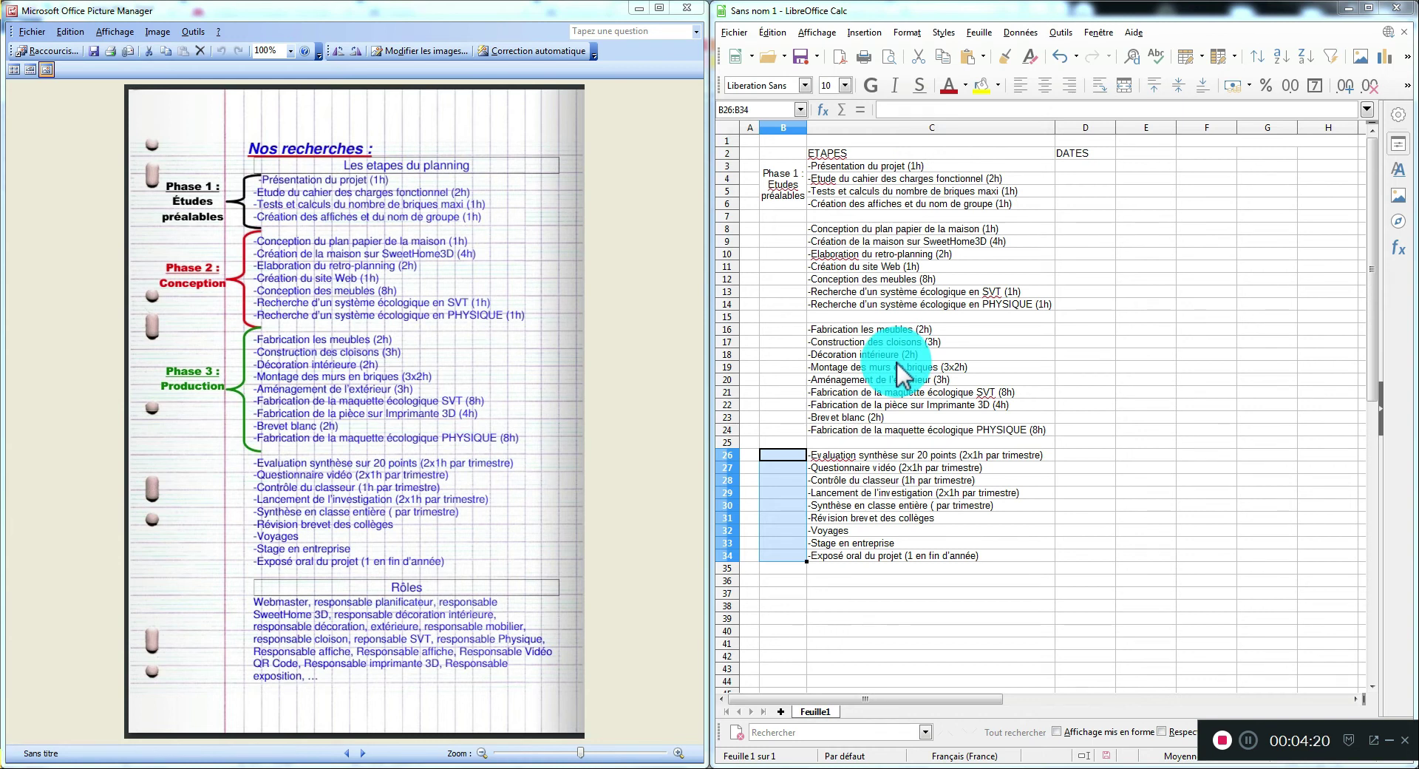
Step: Maximize the spreadsheet window and replace the DATES heading in cell D2 with the date 01/09
click(1084, 153)
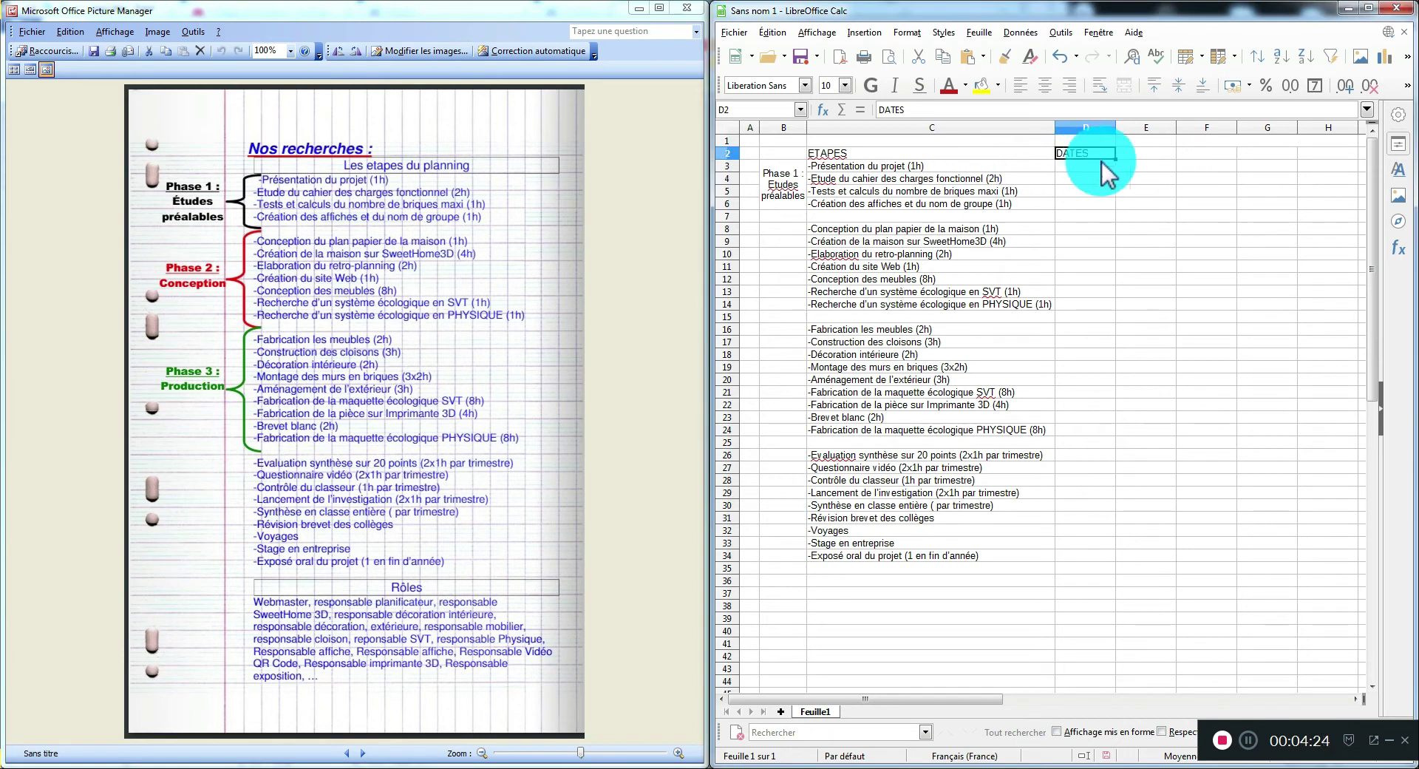
double_click(1100, 154)
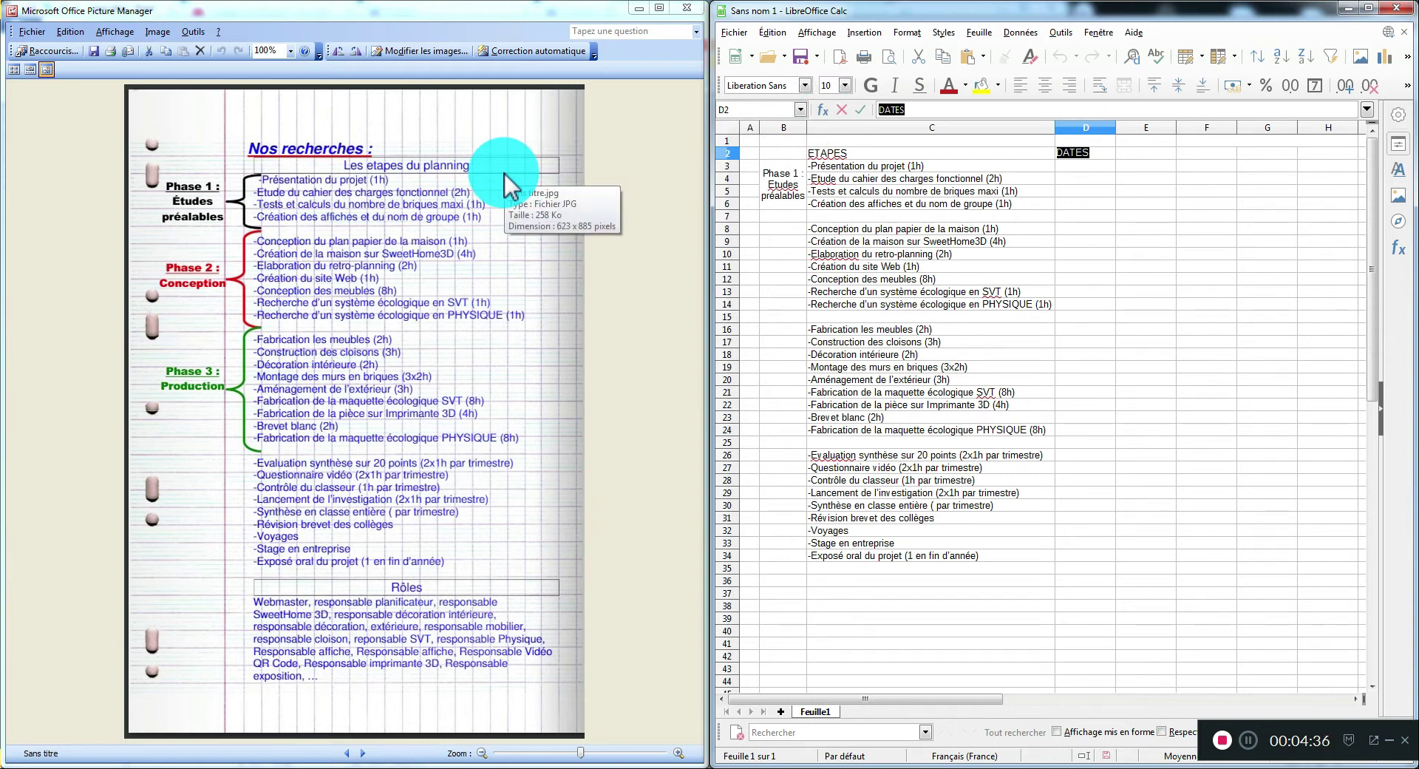
click(1370, 9)
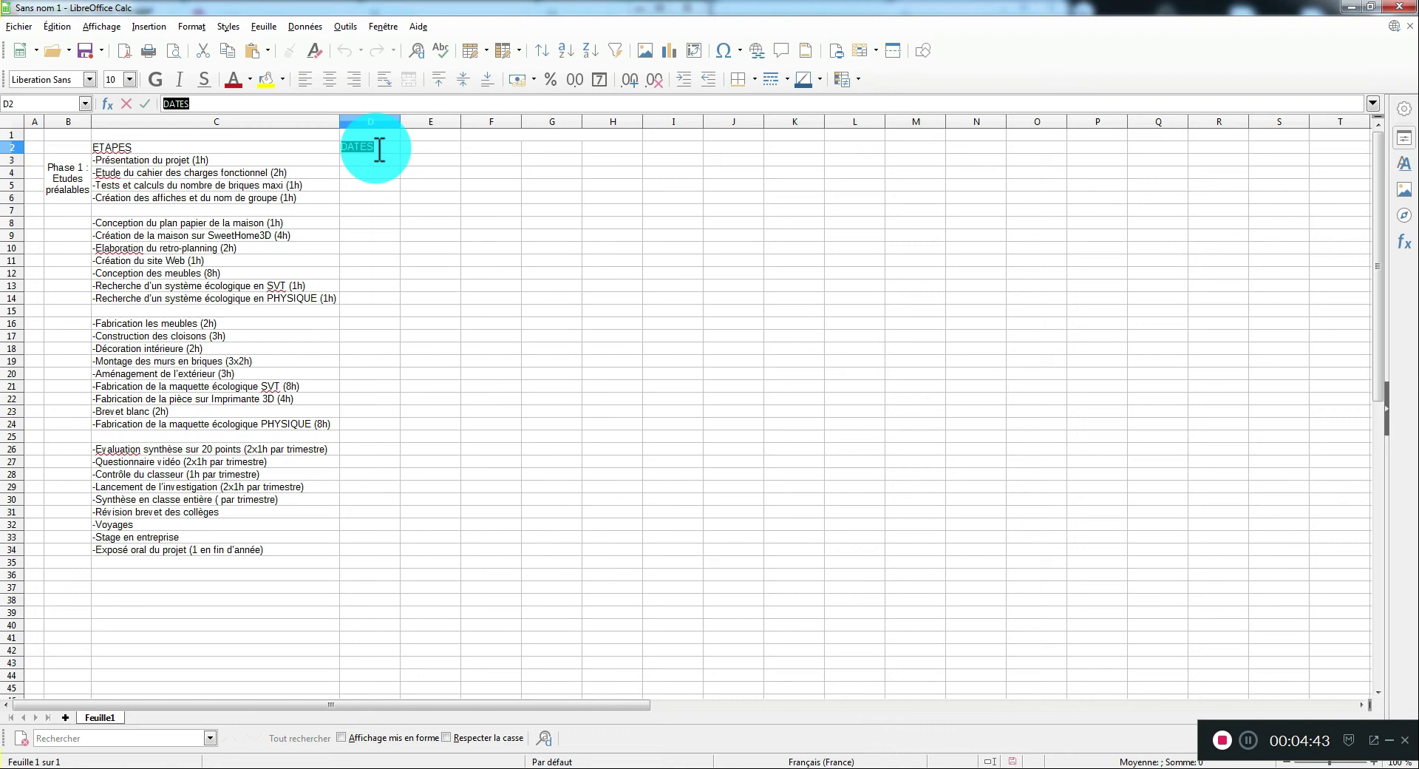
text(01/09)
key(Return)
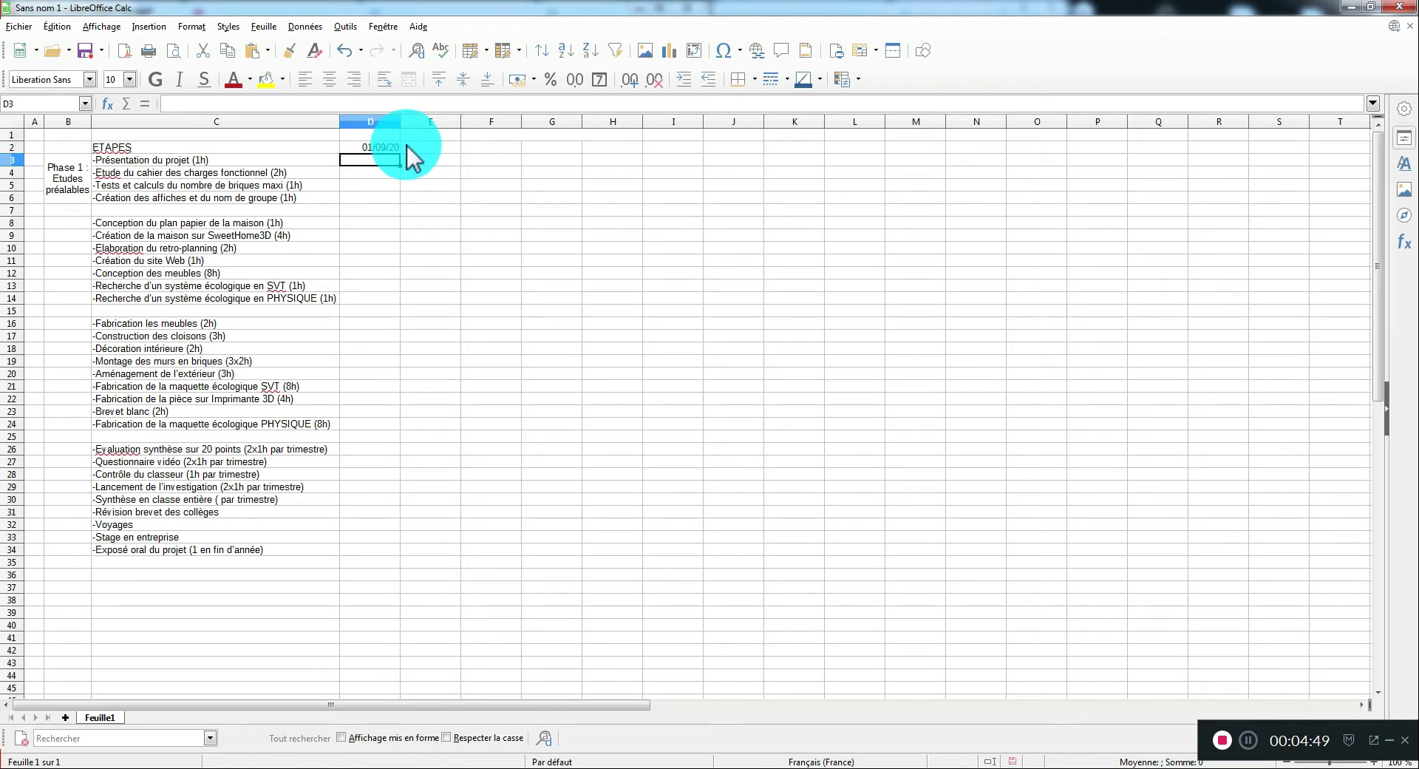
click(378, 147)
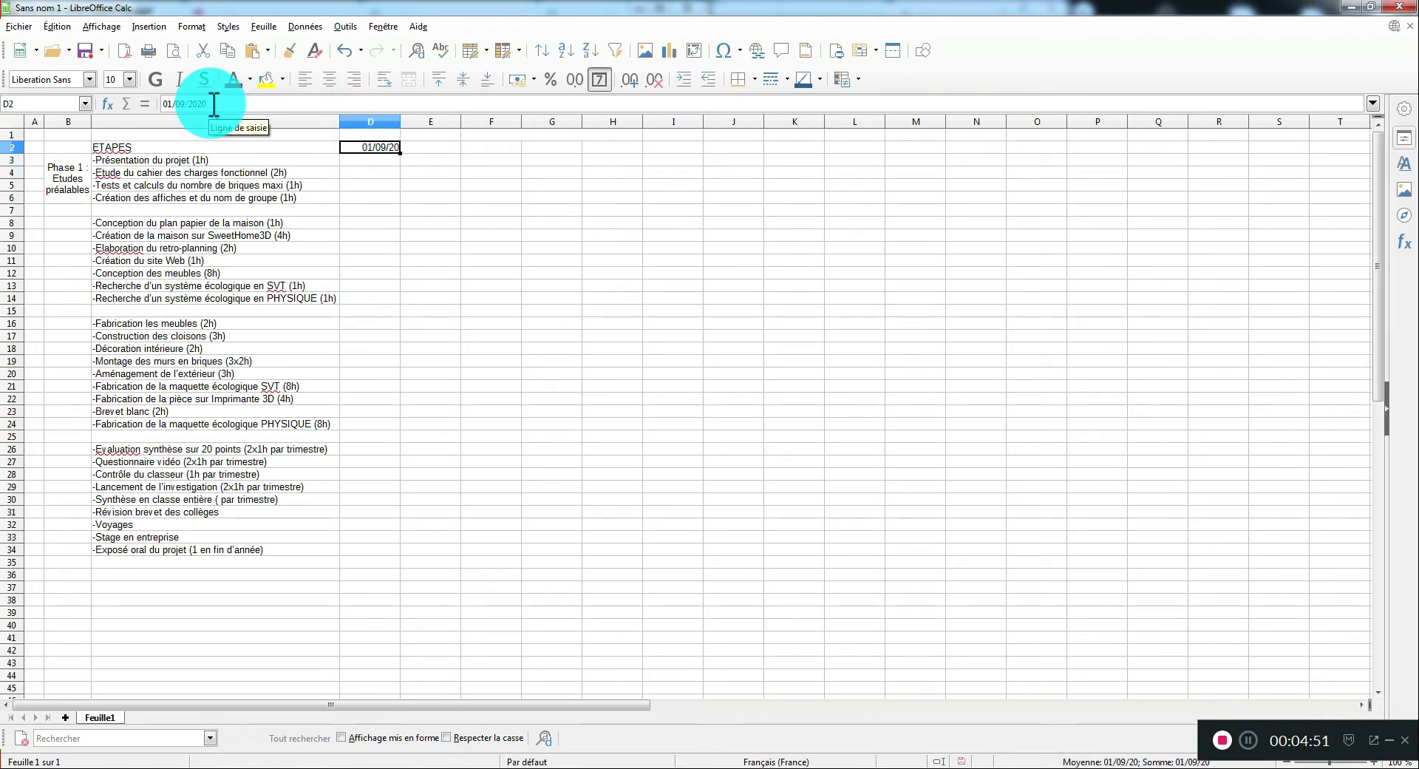
click(387, 199)
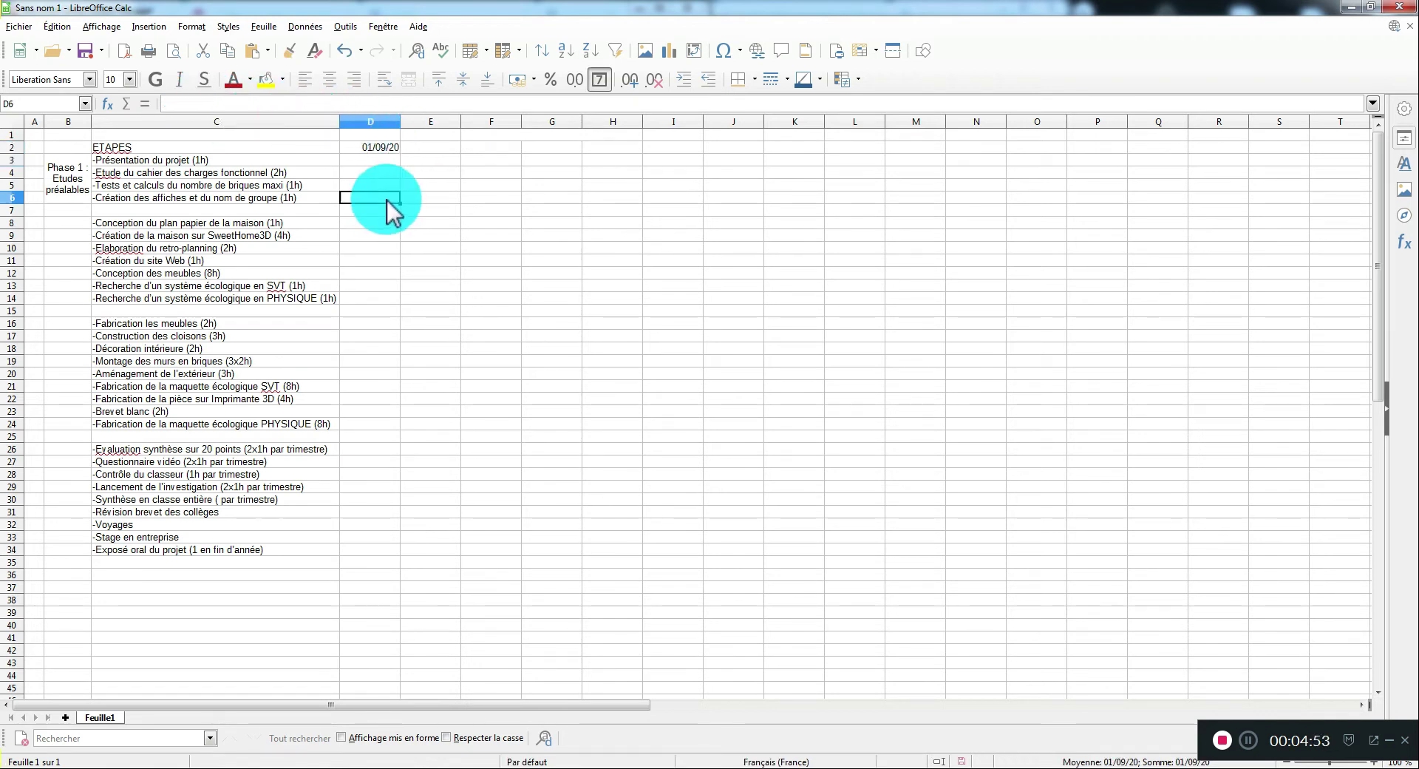
click(366, 146)
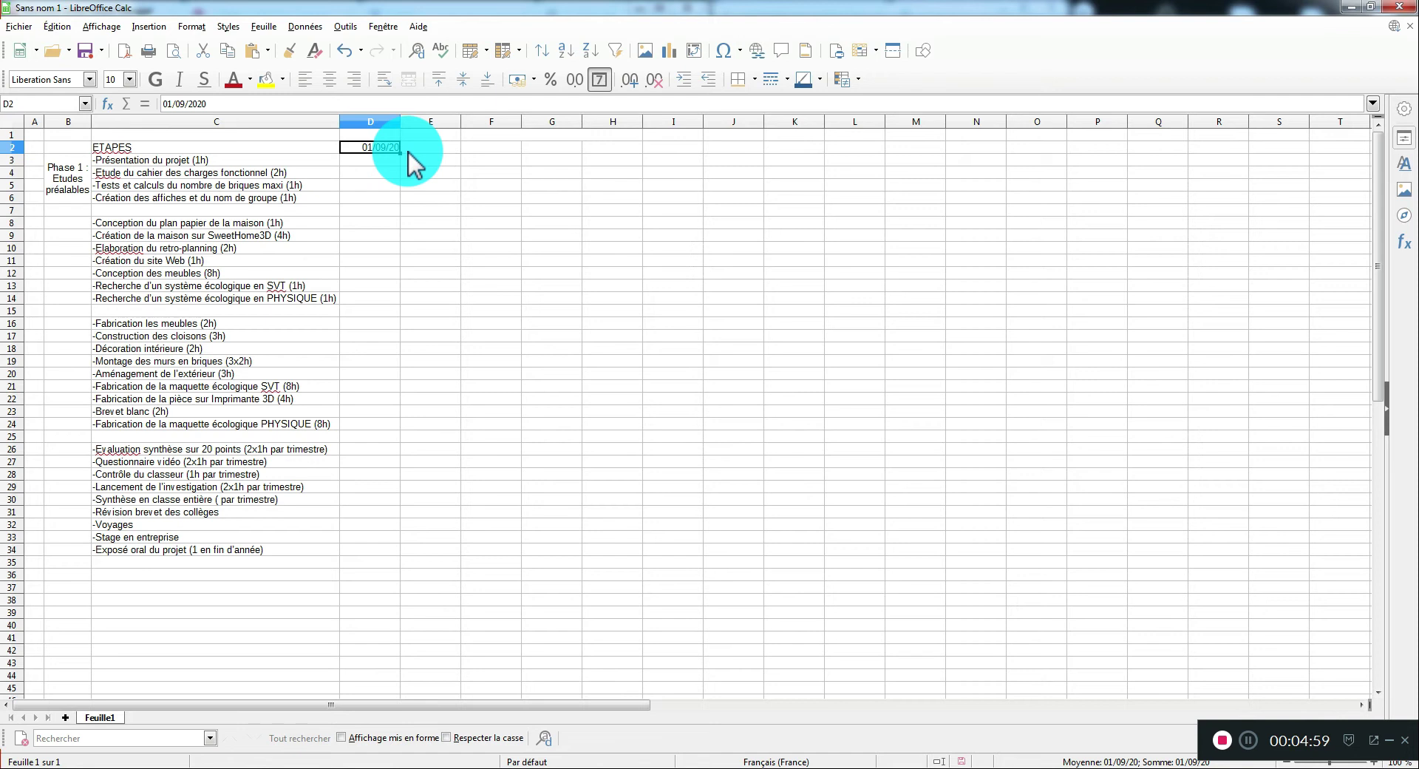
click(408, 152)
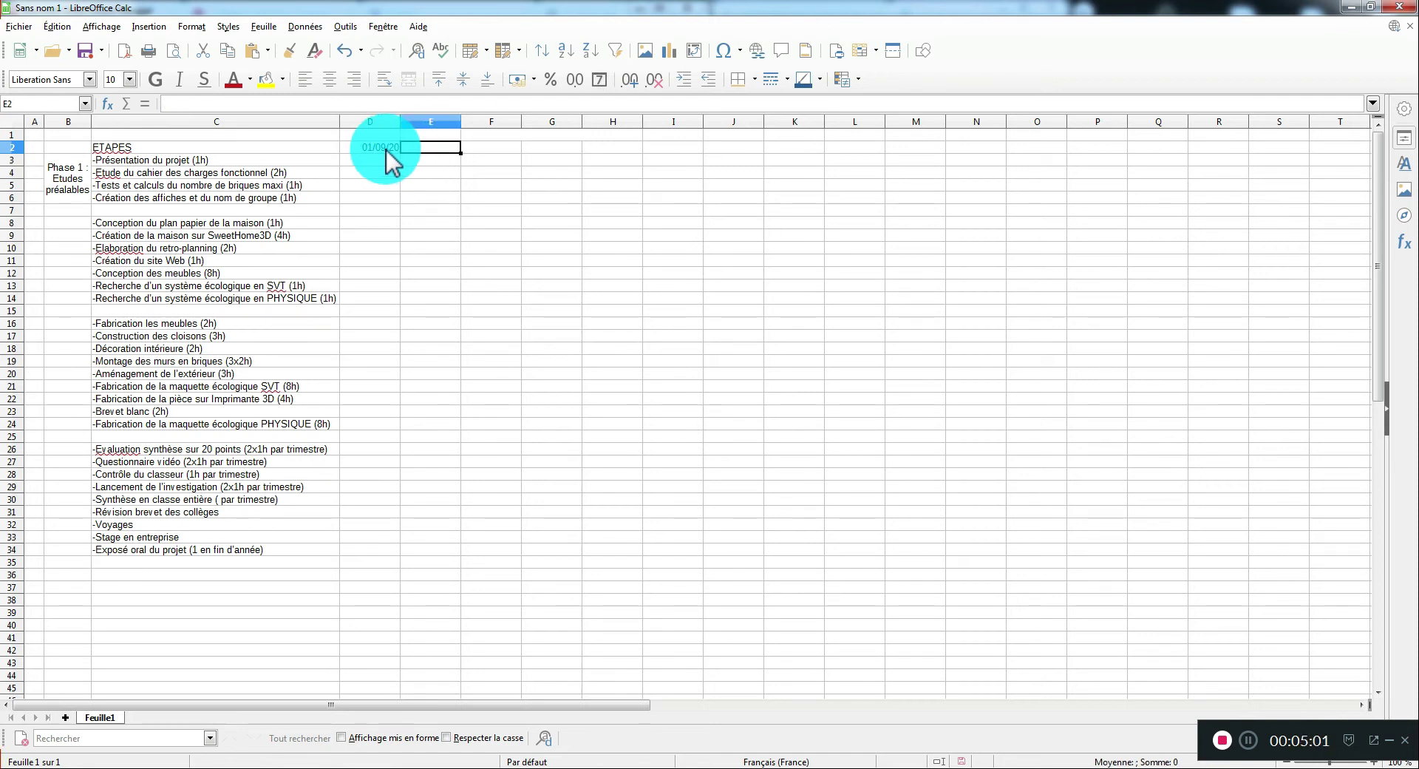
click(385, 149)
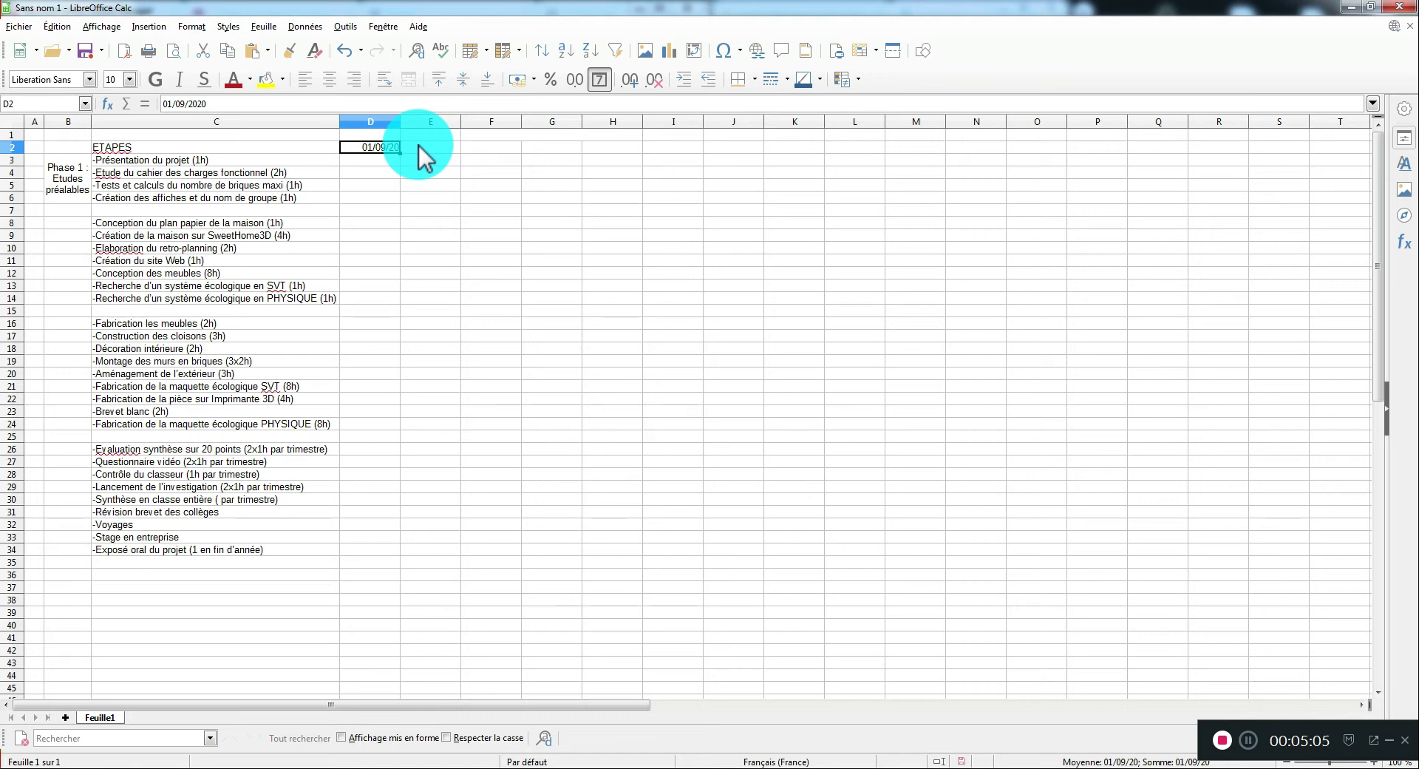
Step: Enter the second planning date, 15/09, in cell E2
click(419, 145)
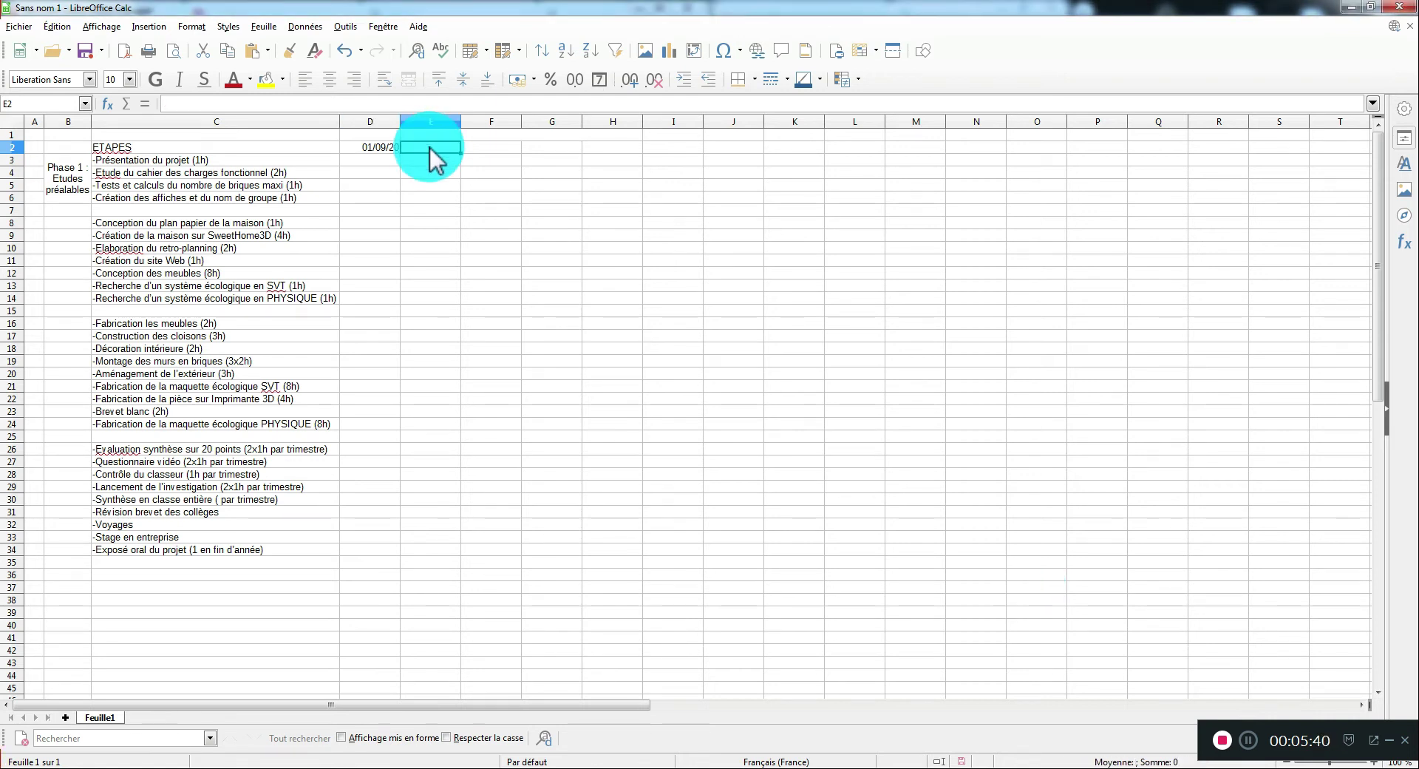
text(15/09)
key(Return)
Step: Extend the two-week date series from D2:E2 along row 2 to column Z, ending at 06/07/21
drag(382, 147, 539, 148)
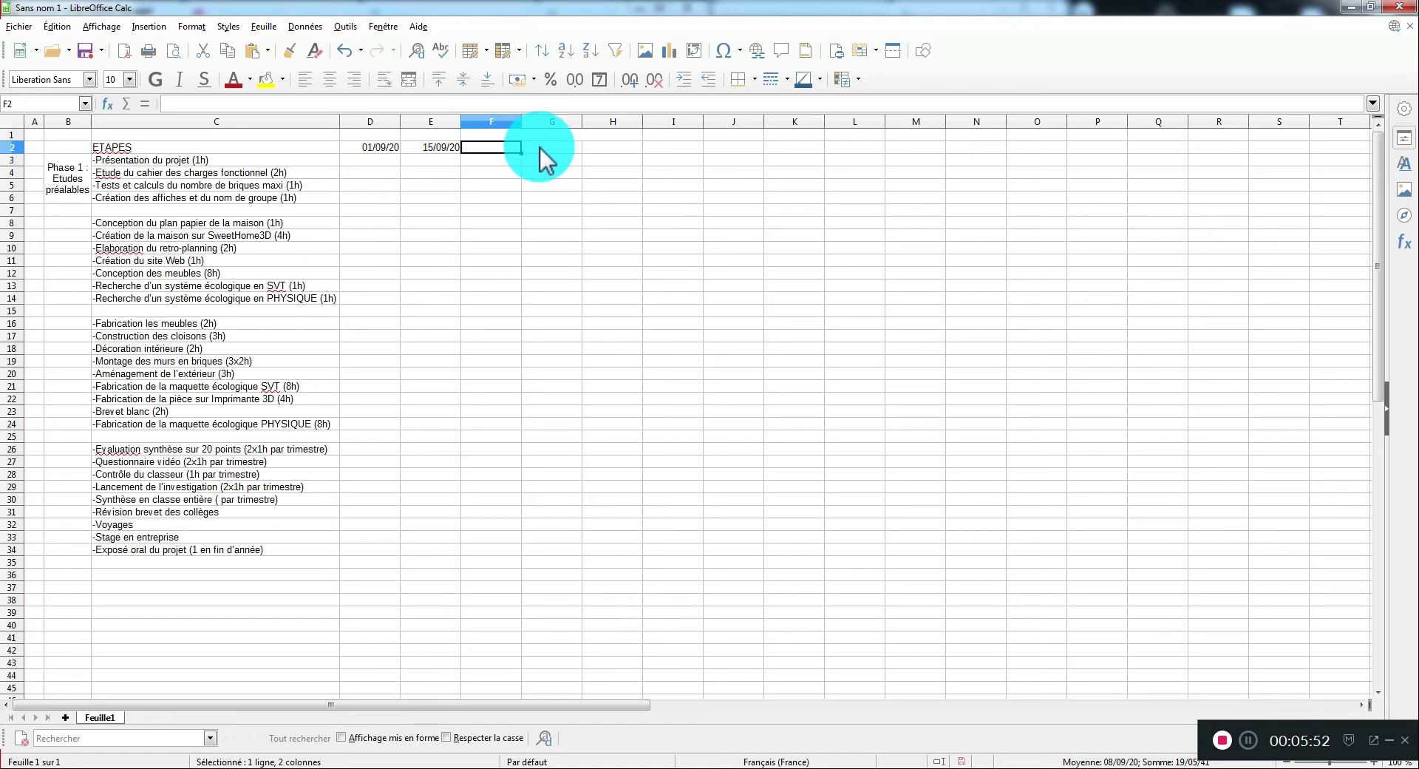
click(383, 147)
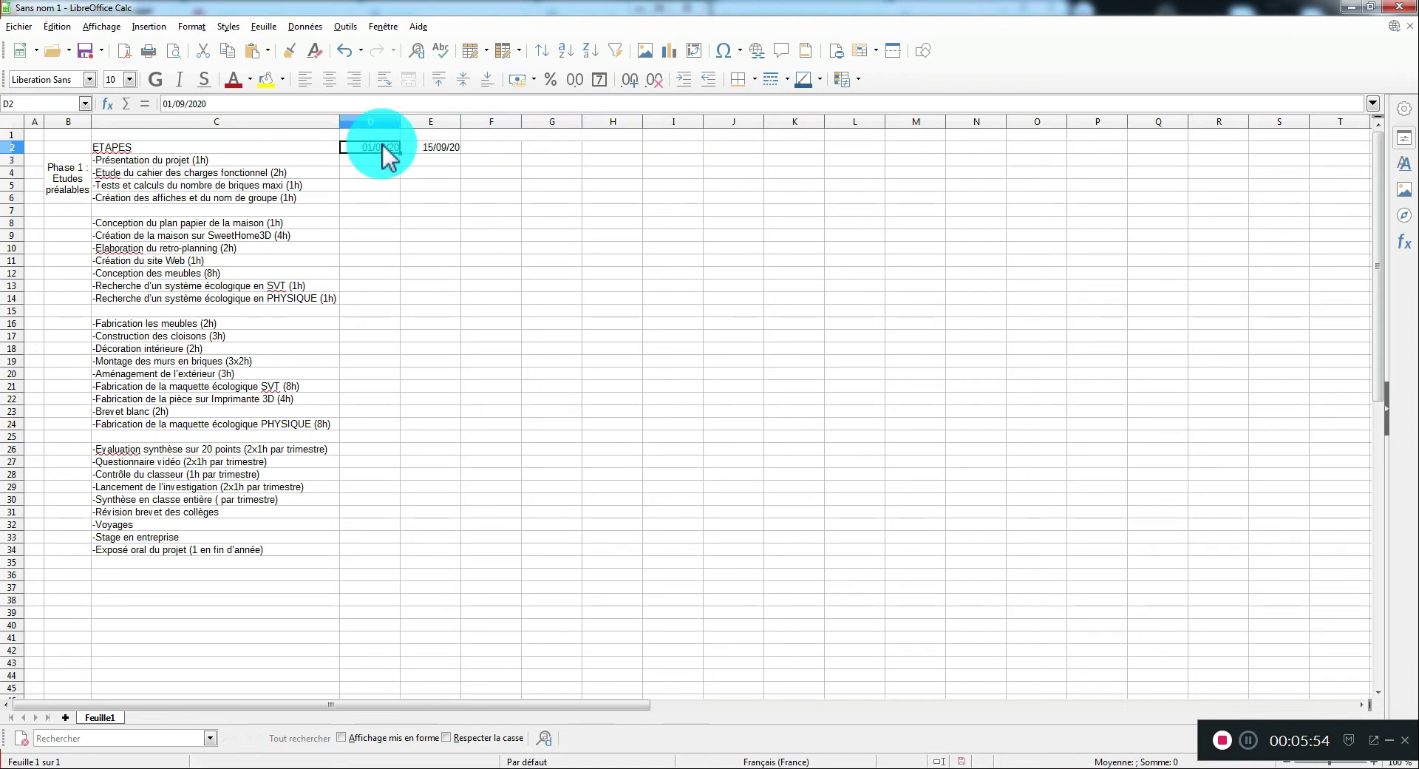
drag(383, 146, 427, 152)
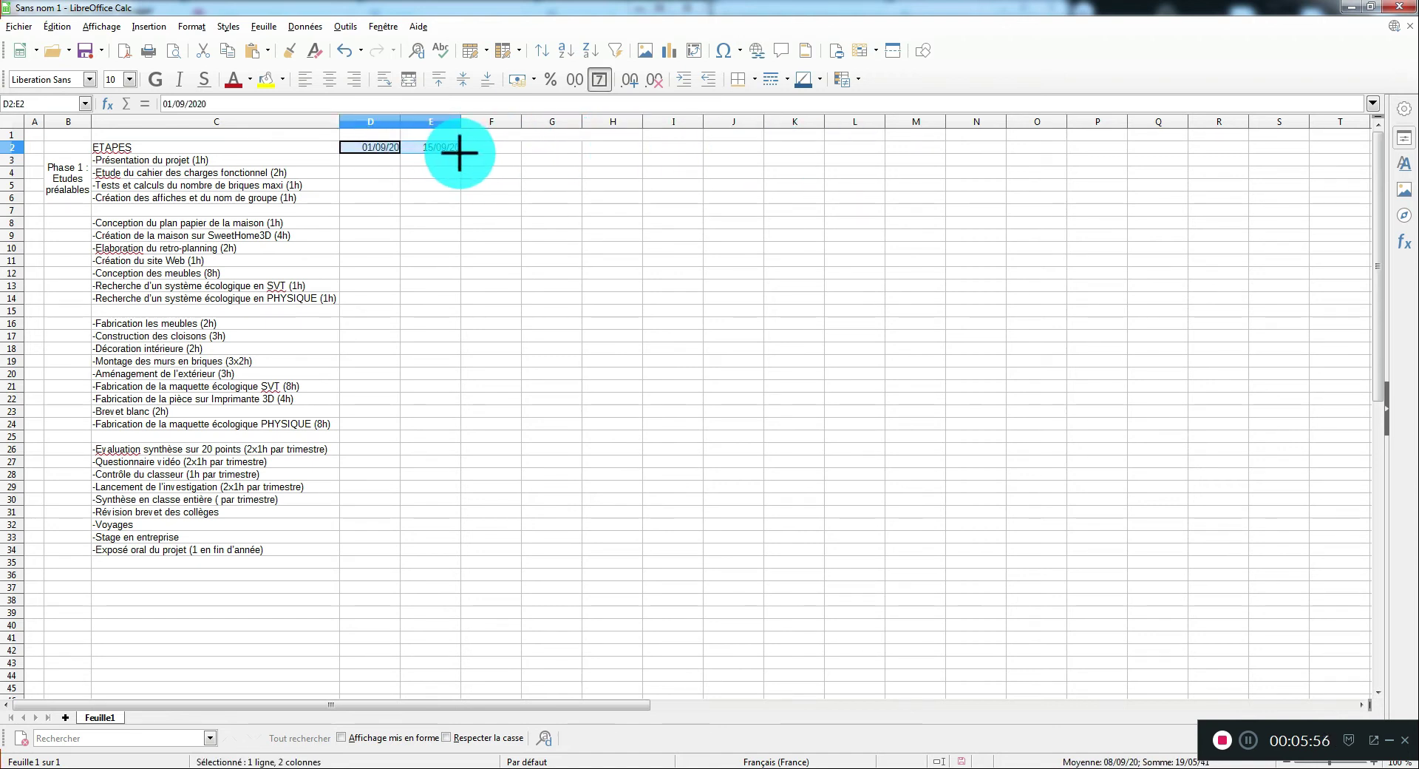
drag(460, 153, 432, 148)
click(386, 151)
drag(462, 153, 882, 150)
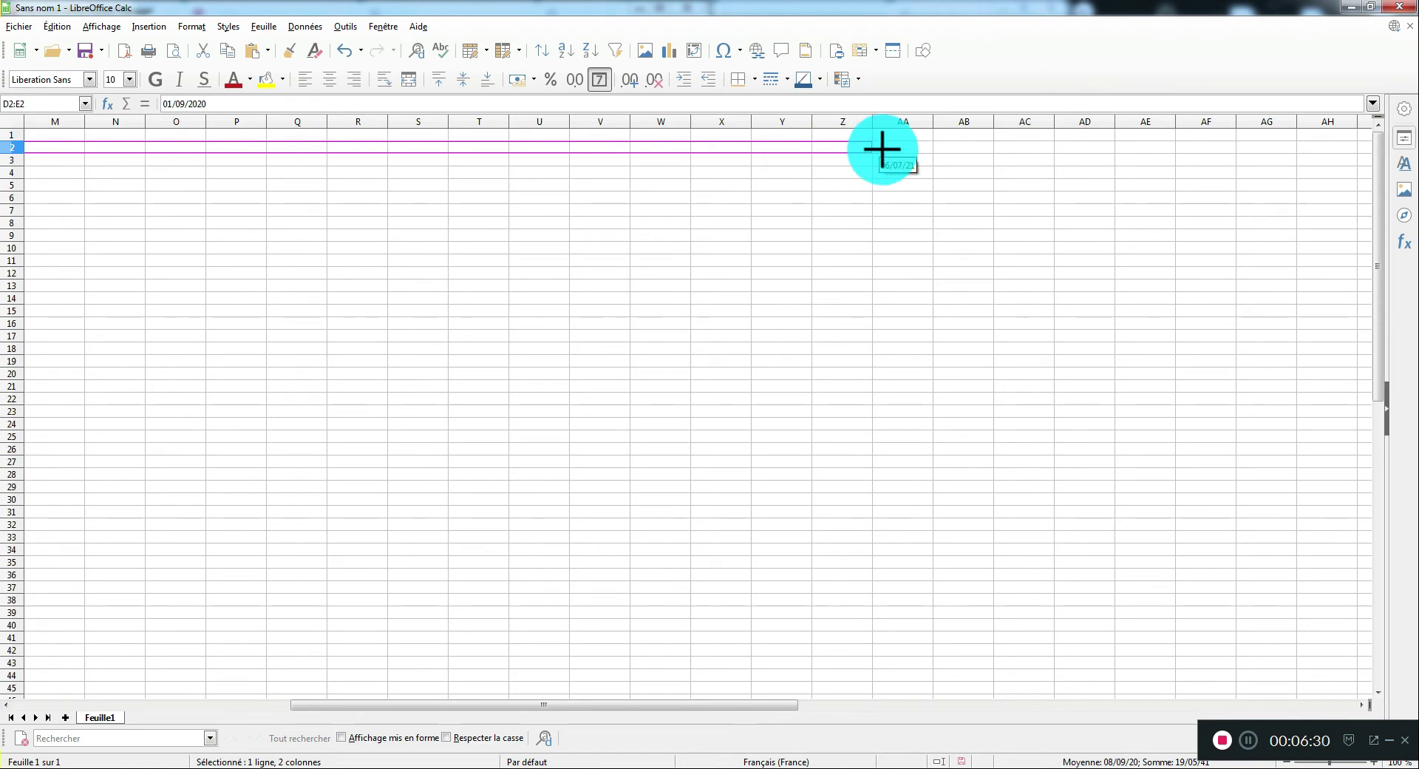
drag(882, 150, 843, 152)
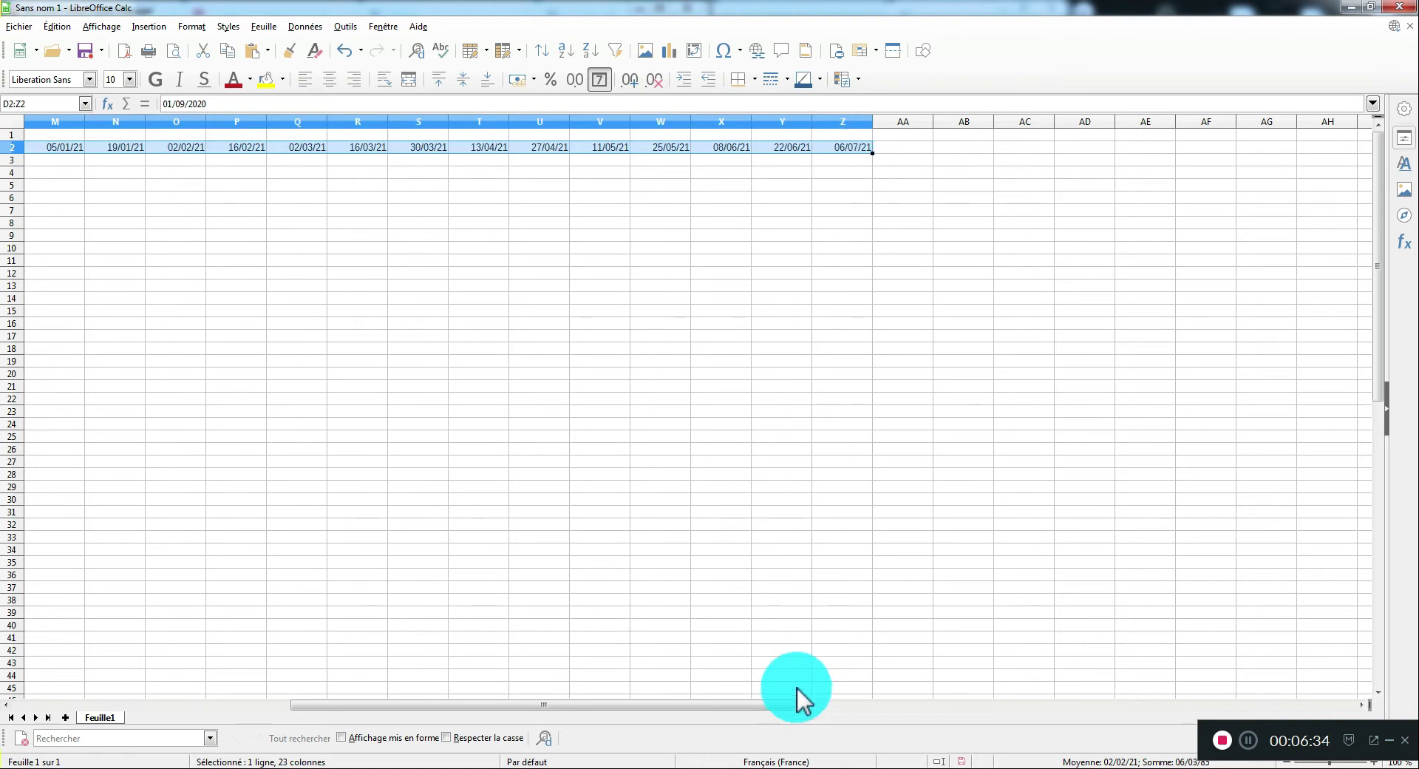
Step: Fill D3 and E4 with yellow to schedule the project presentation on 01/09/20 and the cahier des charges study on 15/09/20
drag(779, 708, 567, 704)
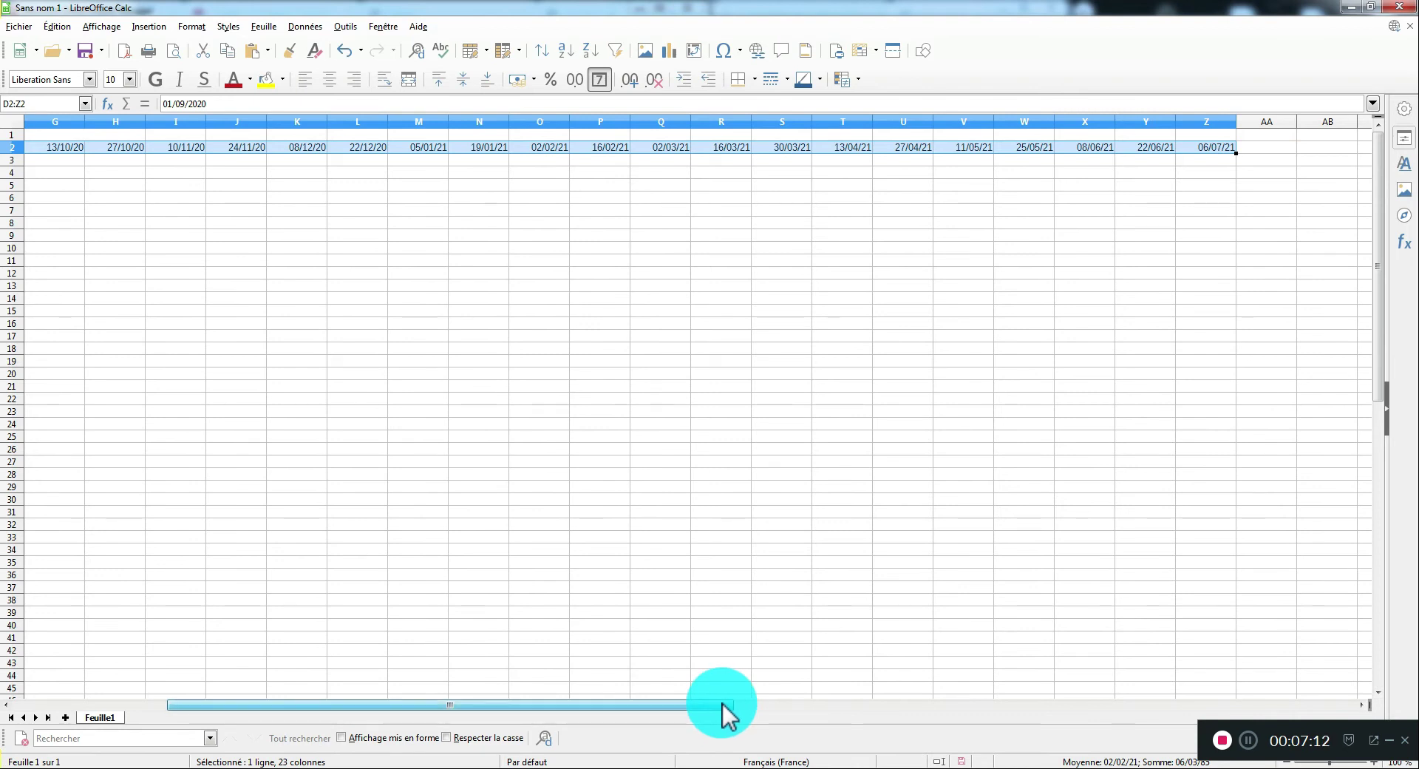
drag(723, 703, 584, 700)
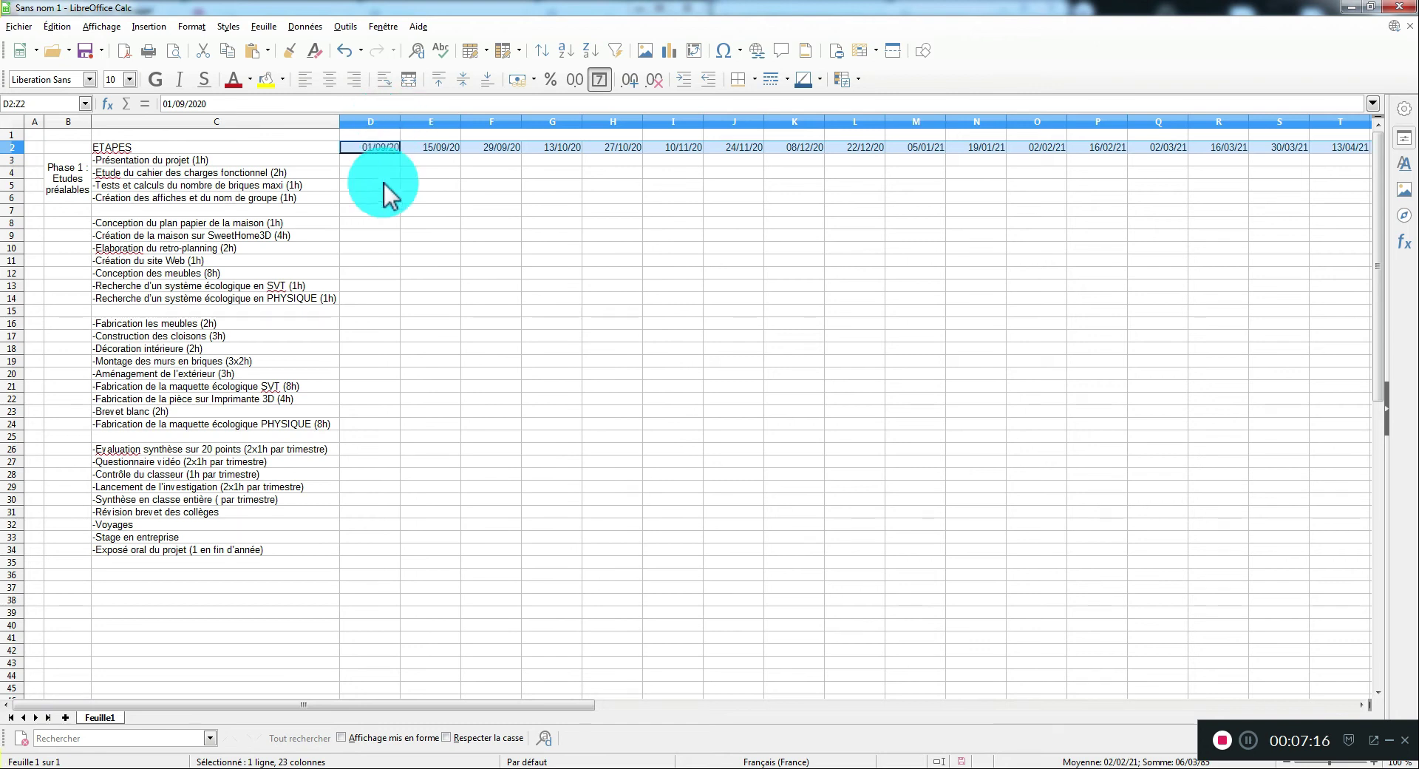
click(388, 163)
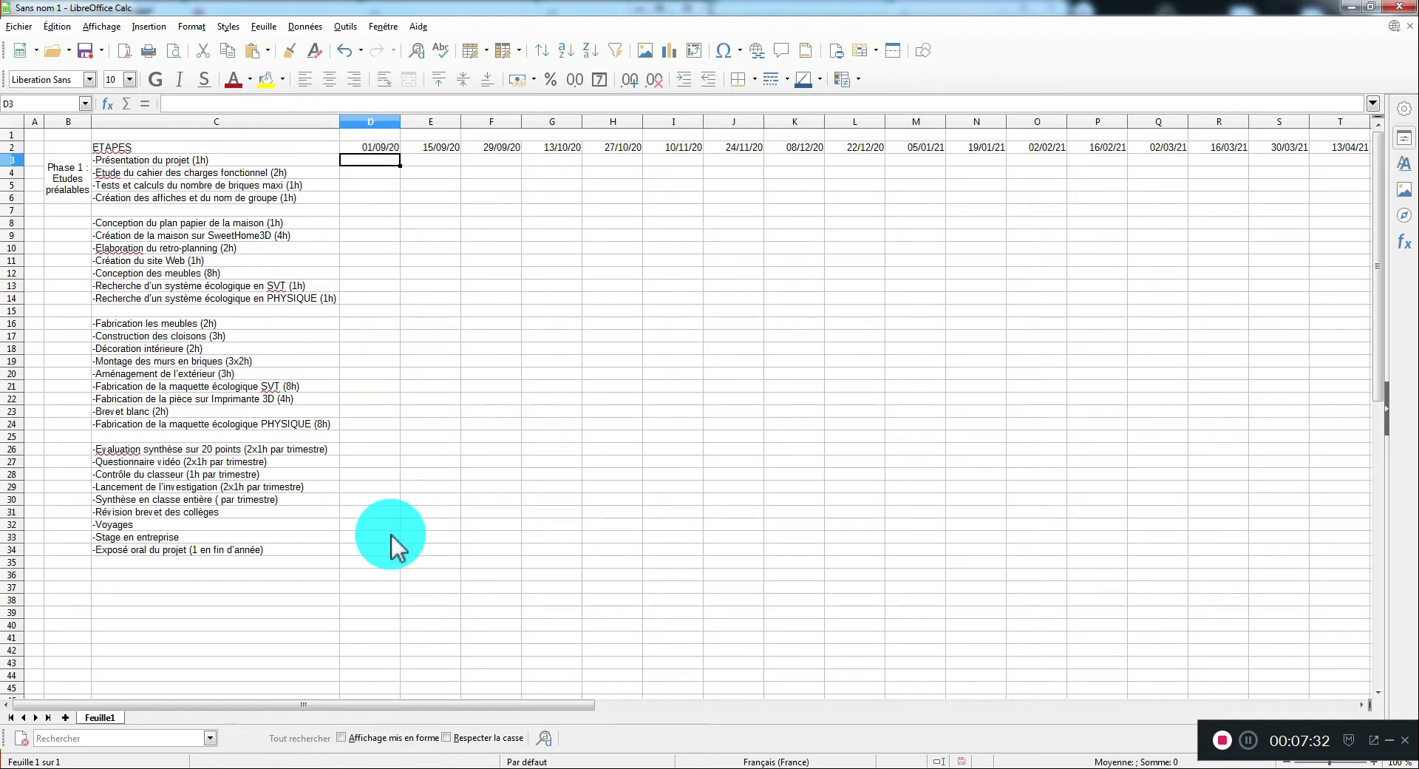
click(265, 83)
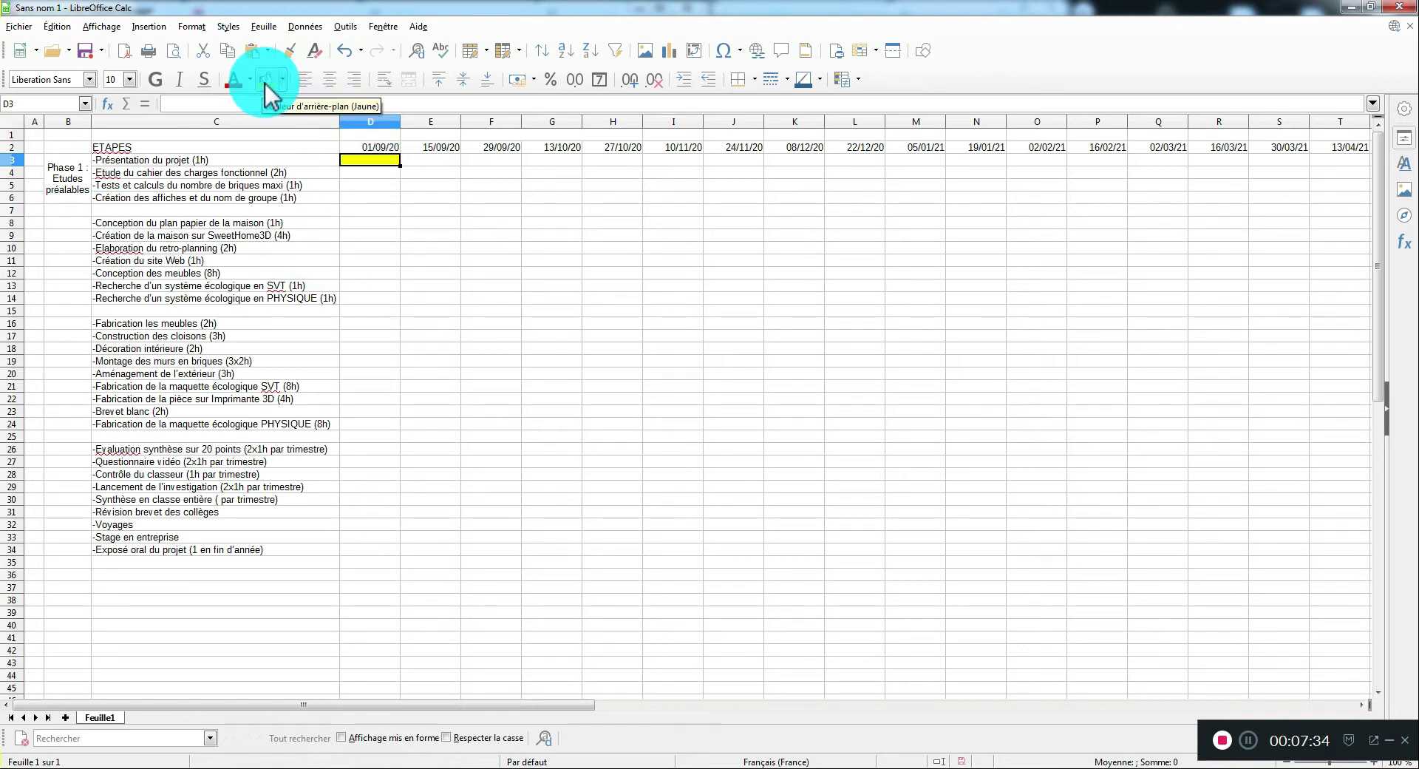
click(413, 172)
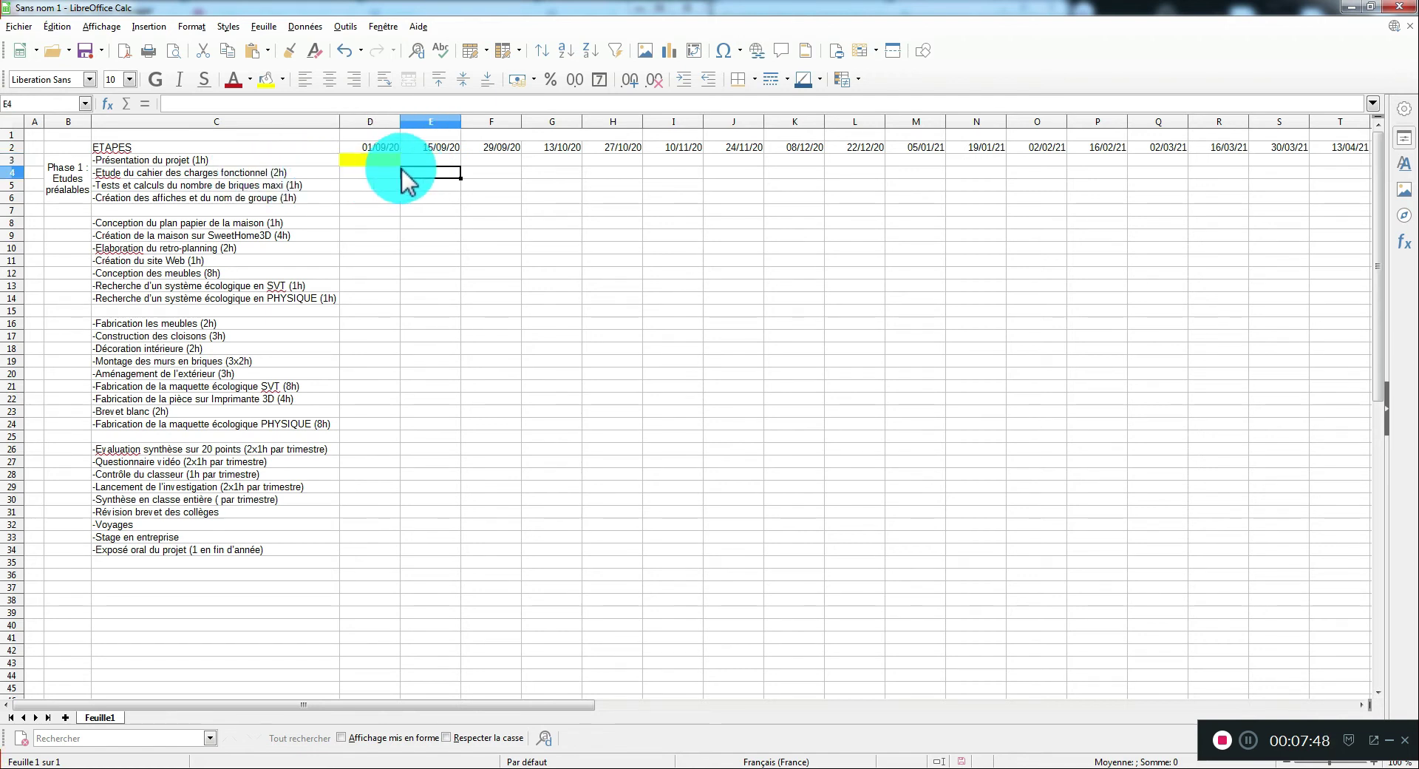
click(264, 82)
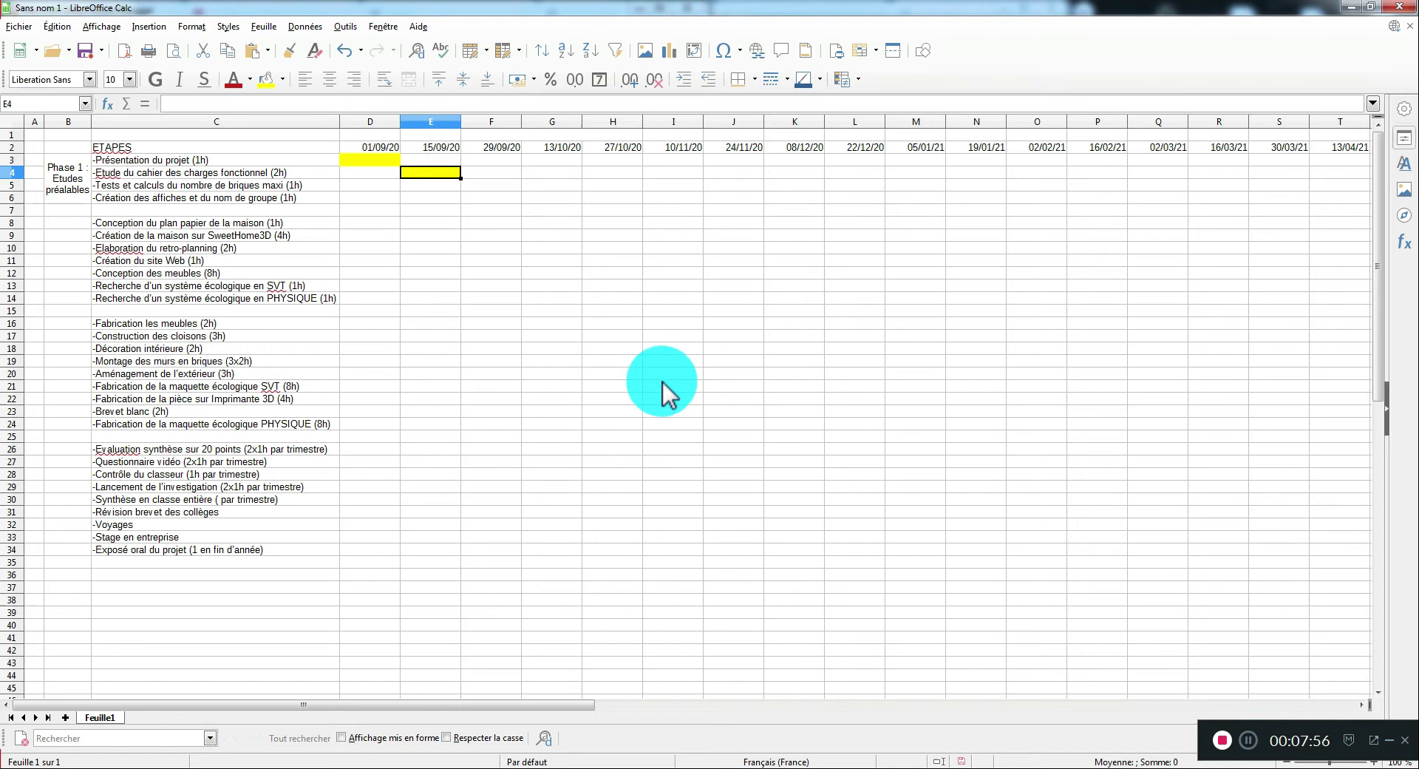
Step: Fill cells F5:F6 with yellow to schedule the brick tests and the poster creation on 29/09/20
click(473, 185)
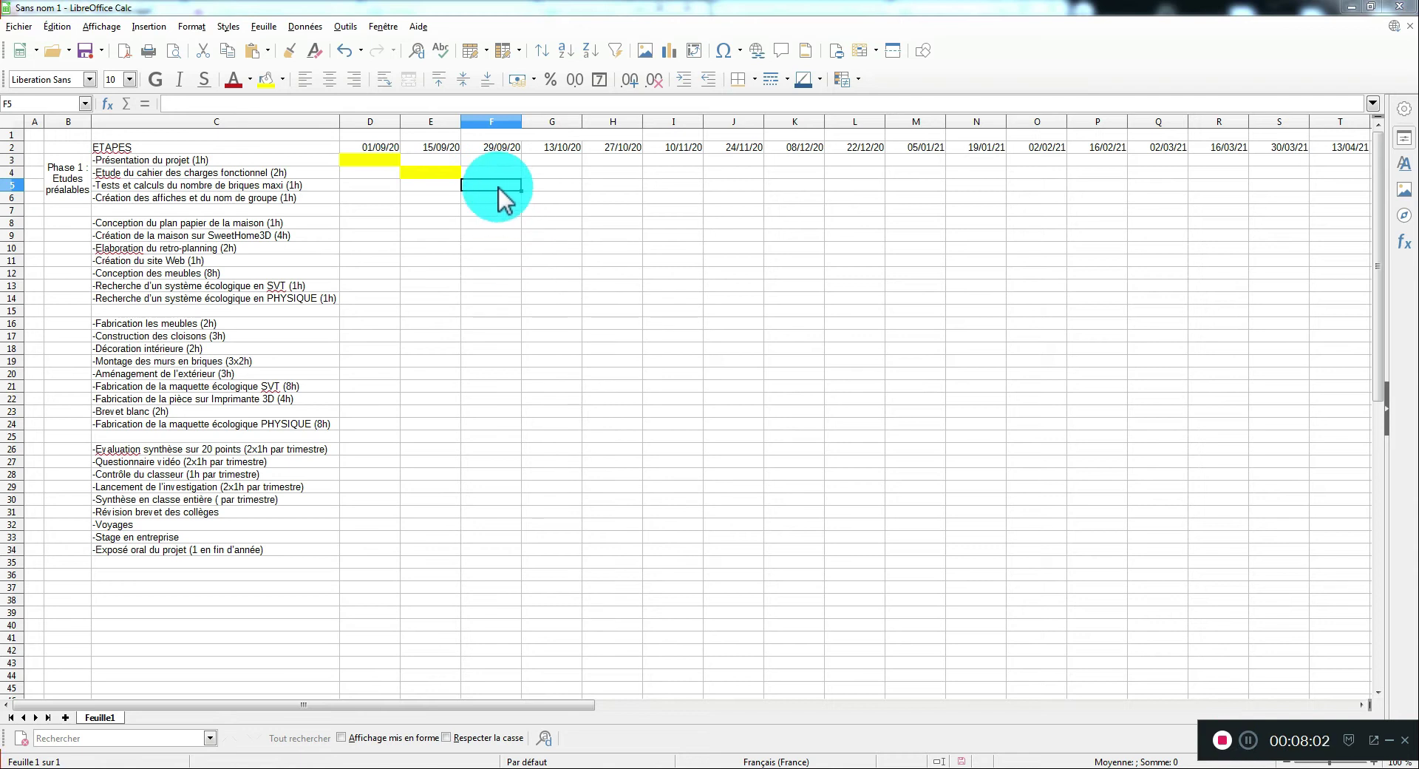
drag(498, 188, 502, 201)
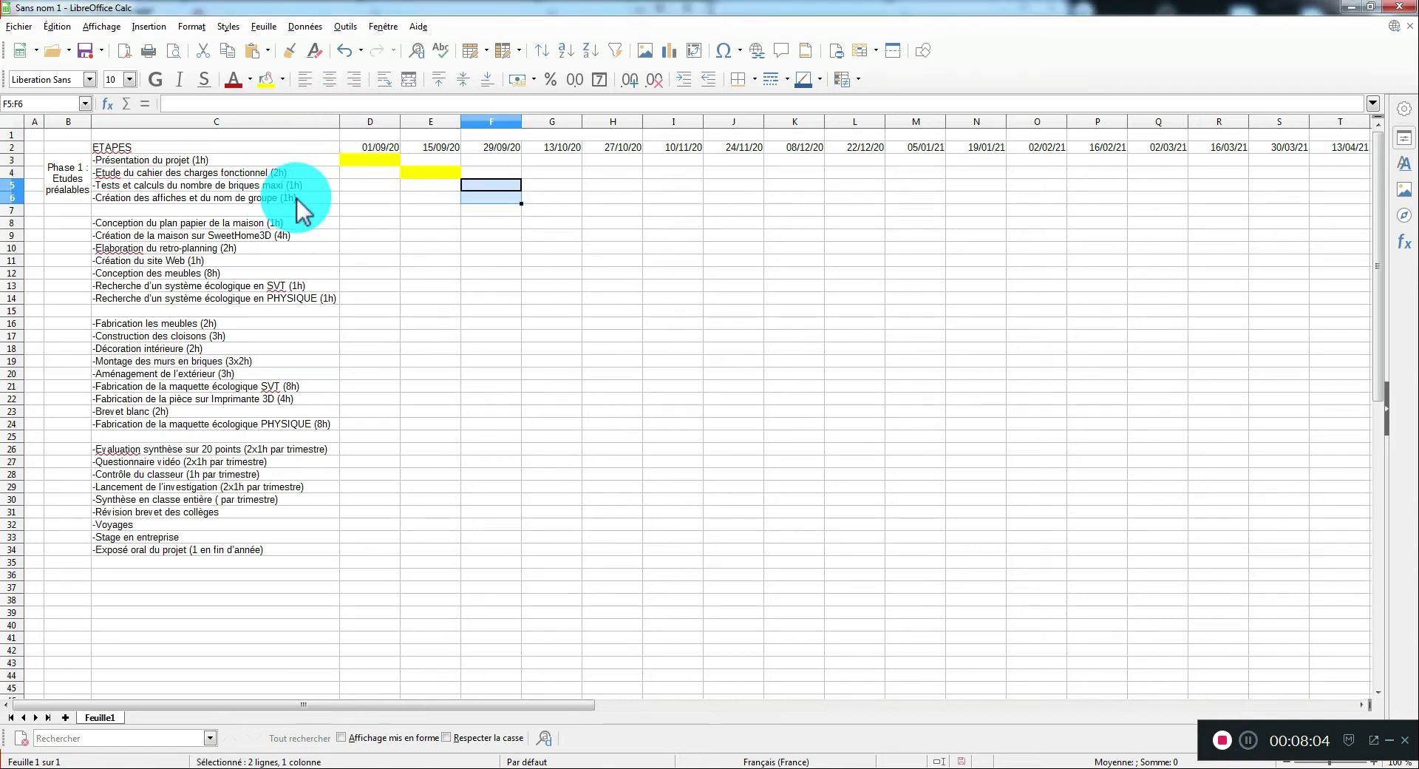
click(263, 87)
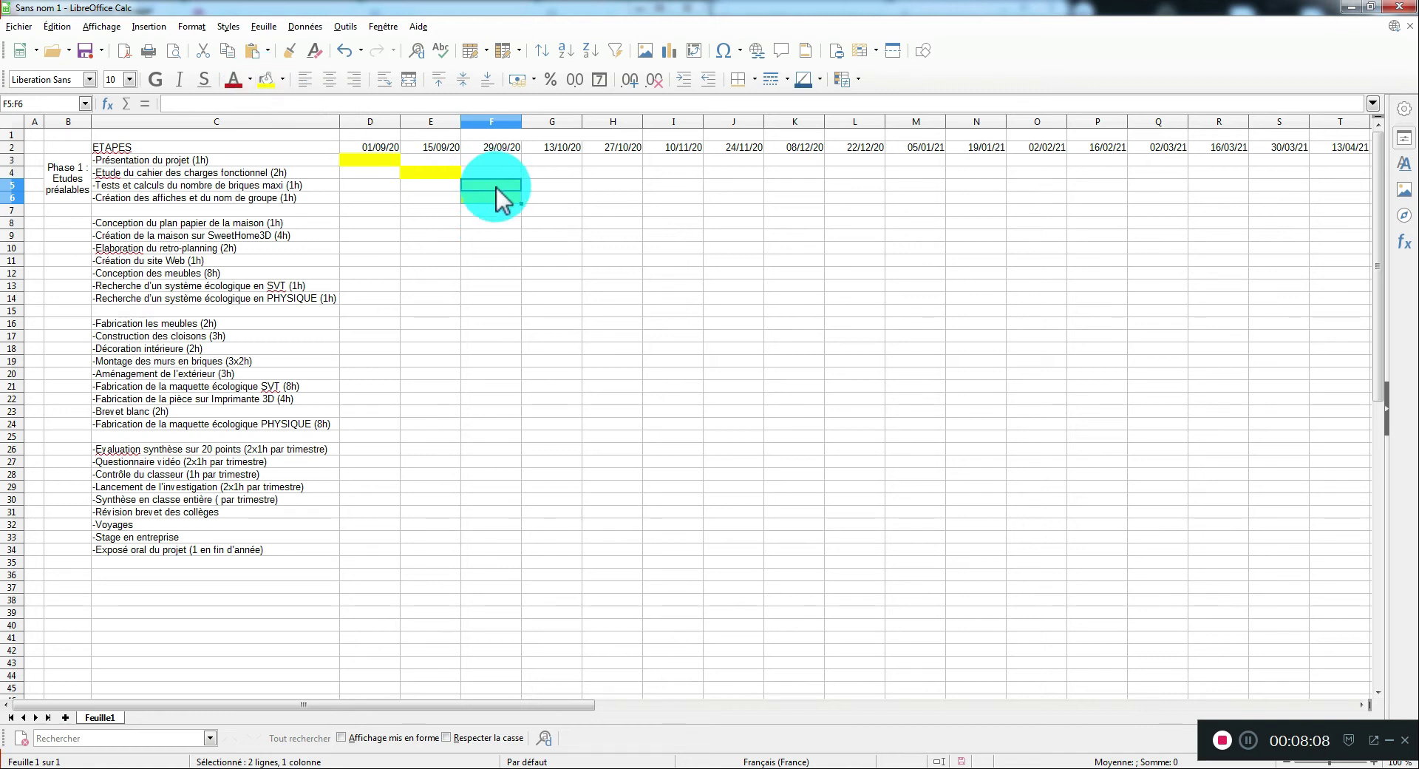
click(538, 198)
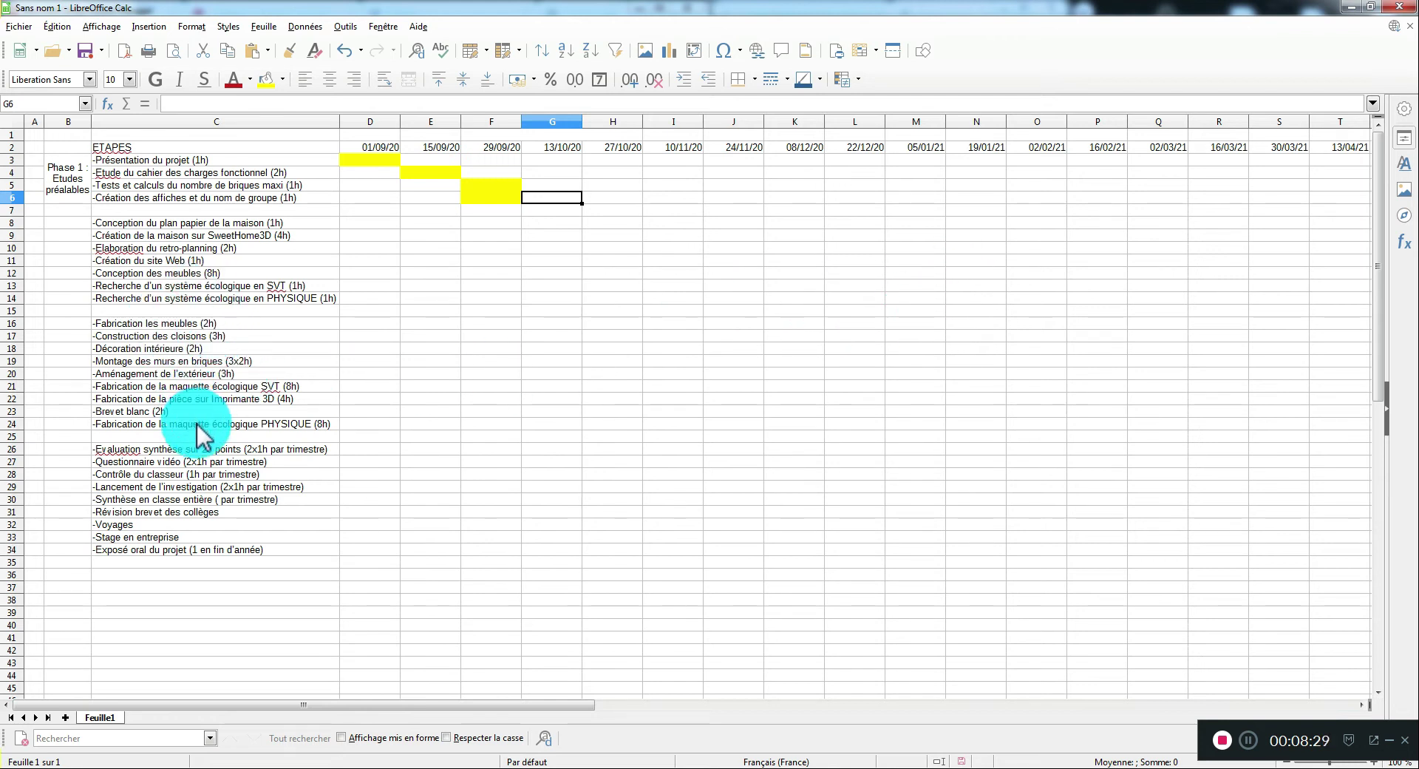
Step: Fill the whole 08/06/21 column, column X, with red
drag(497, 705, 722, 710)
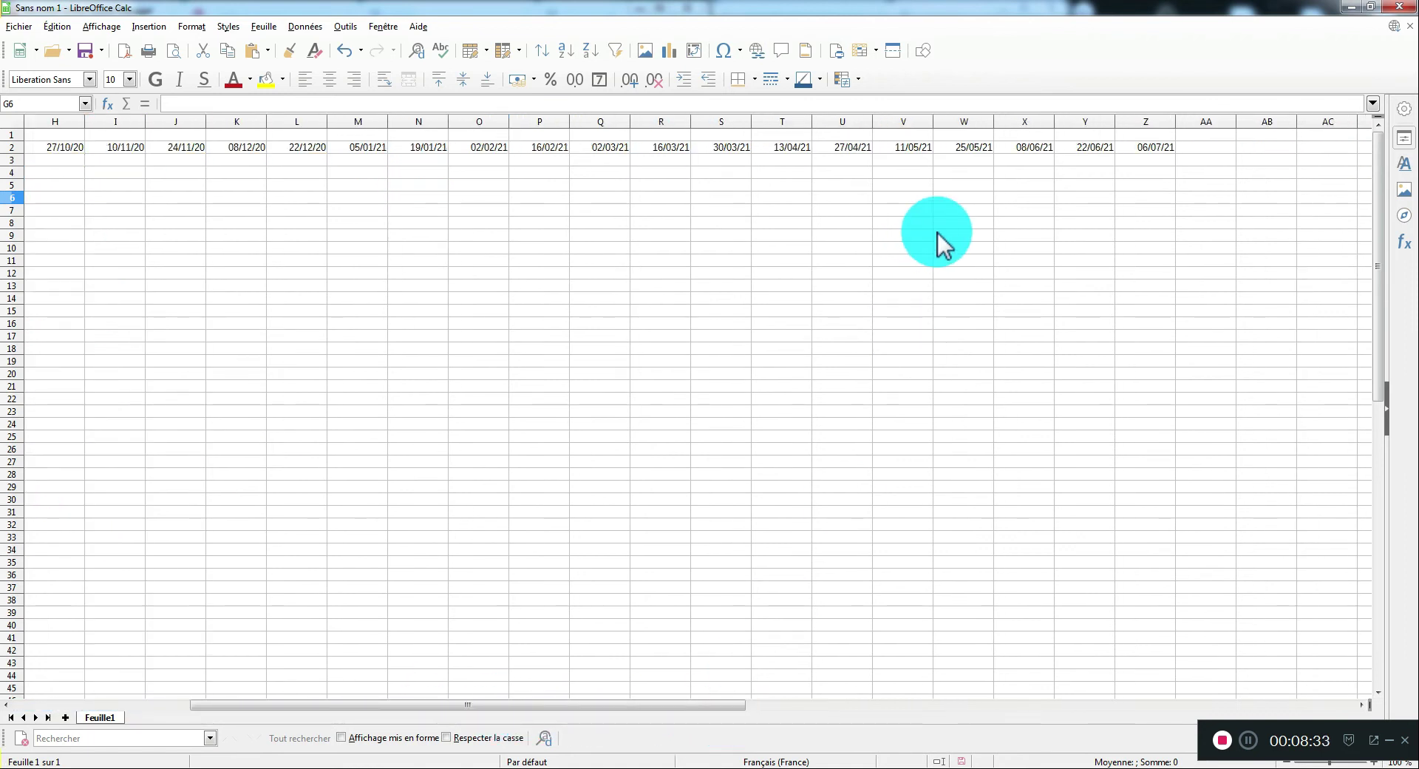
click(1044, 121)
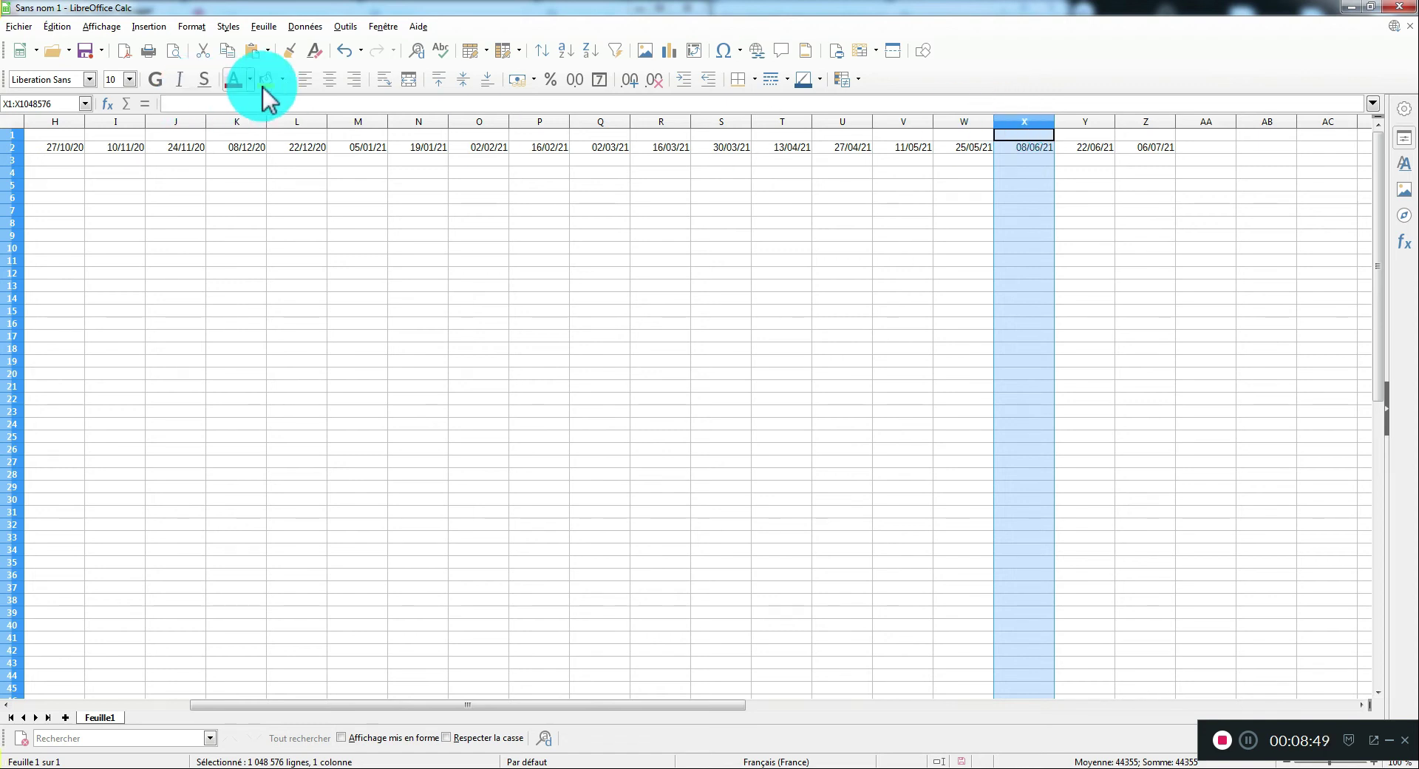
click(284, 79)
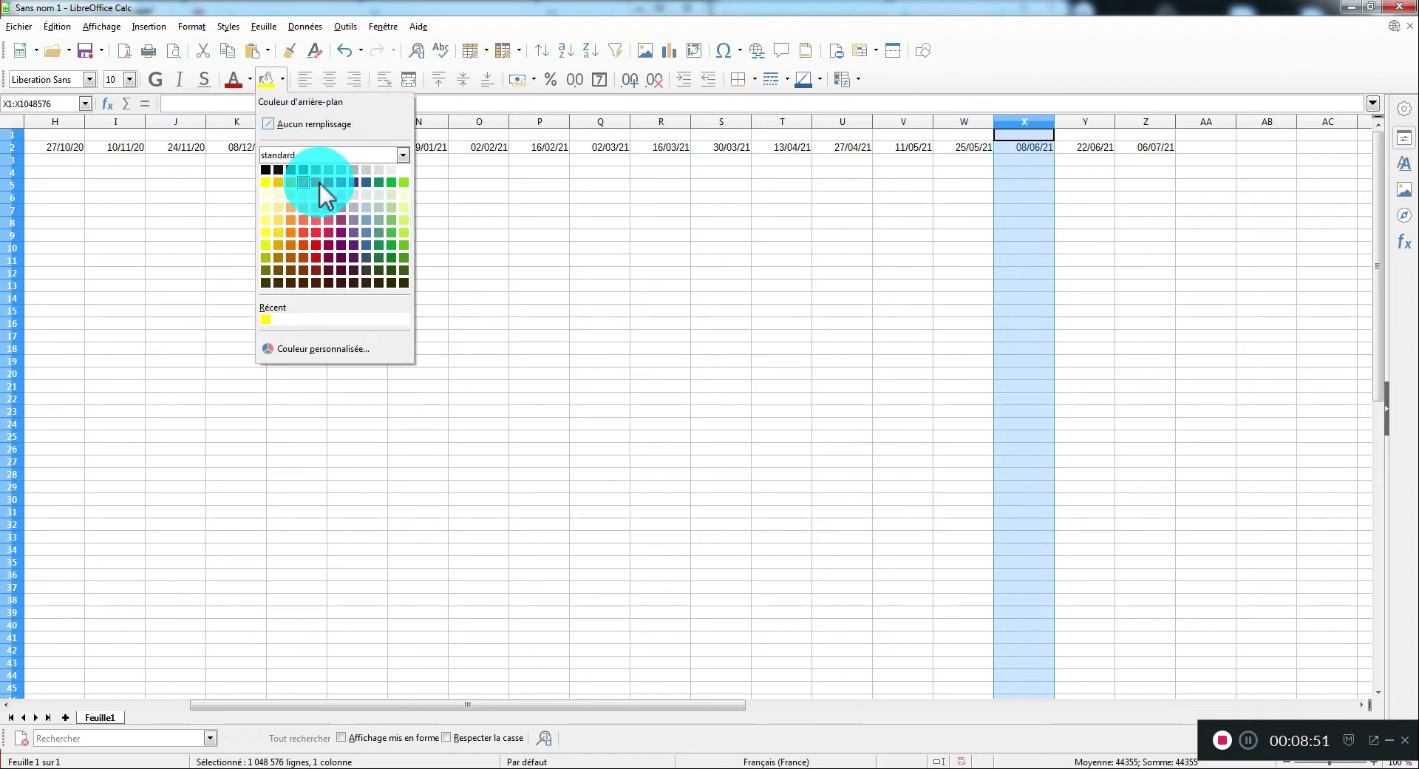
click(318, 183)
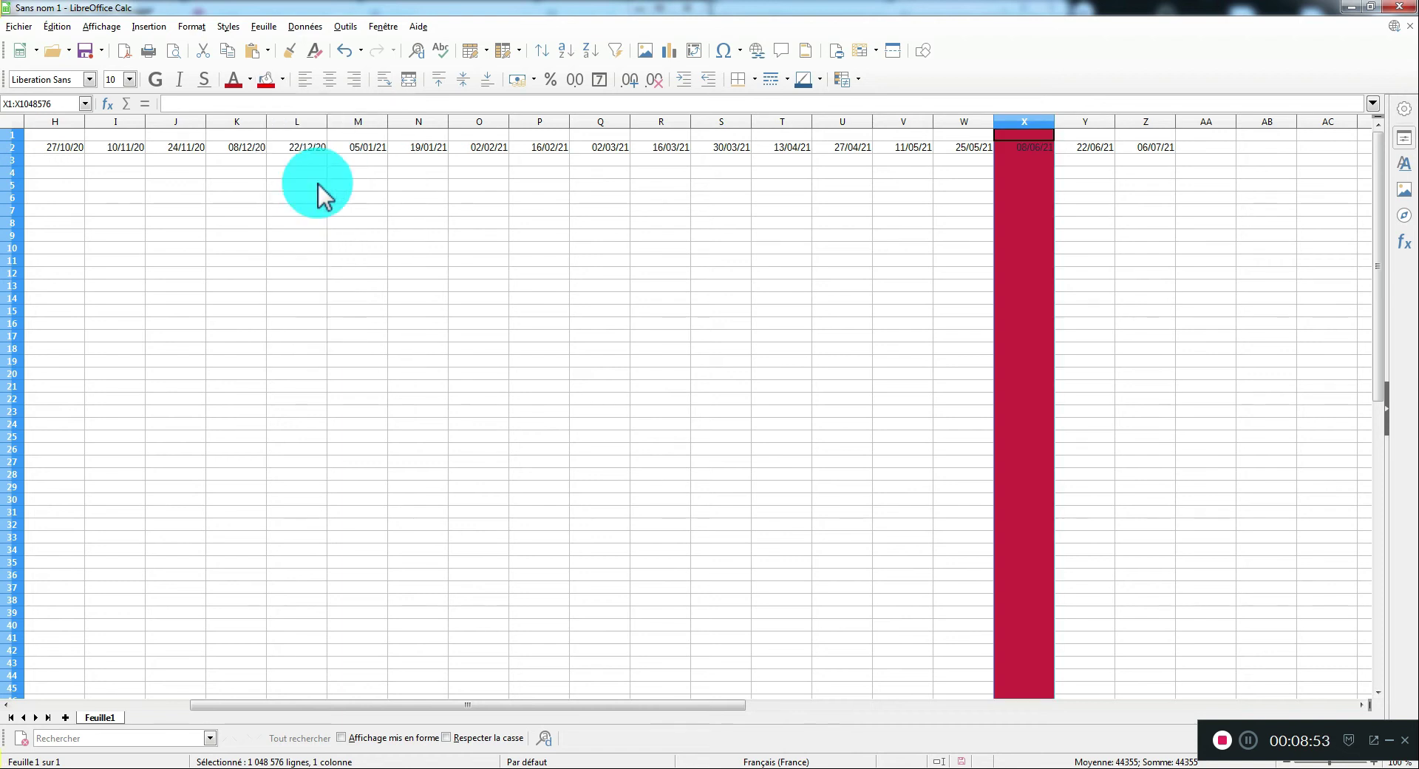
click(914, 640)
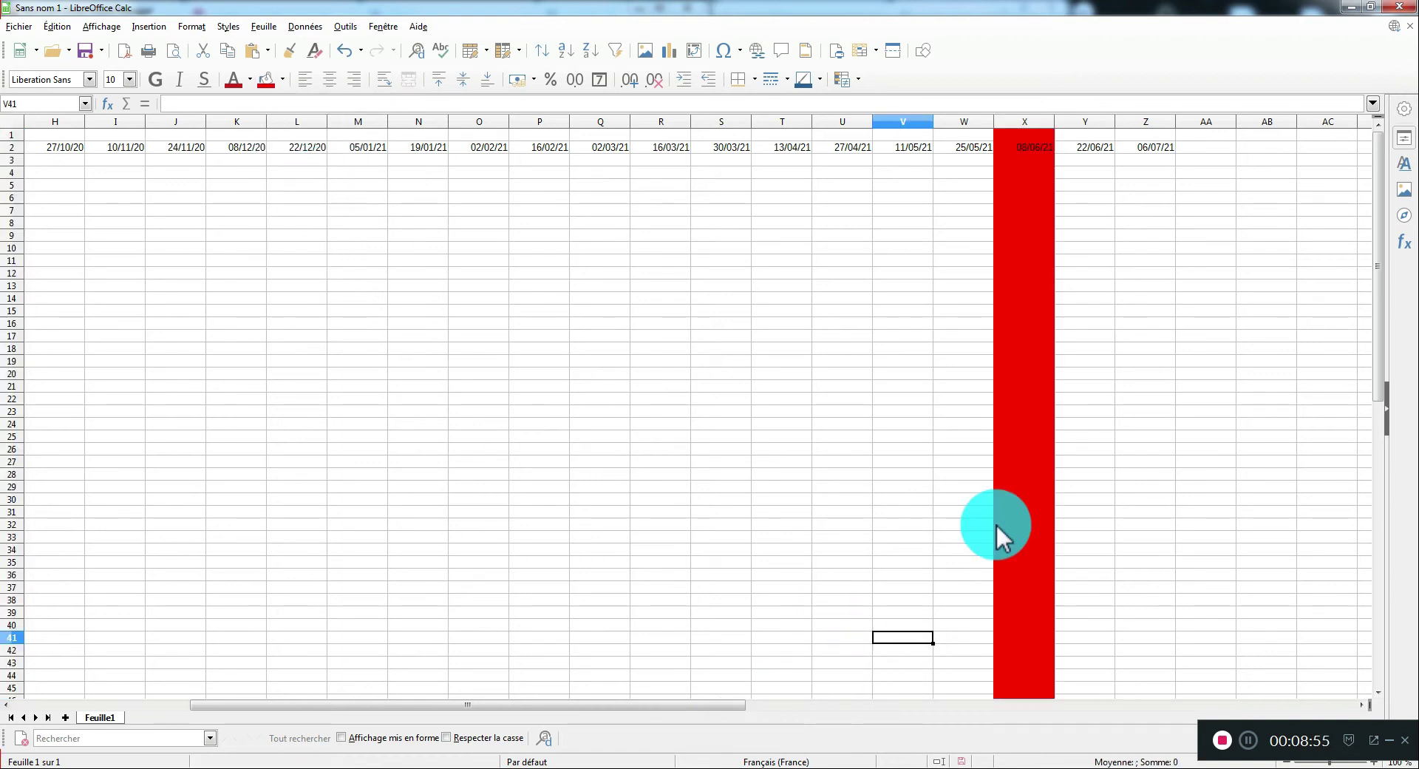
drag(625, 706, 494, 706)
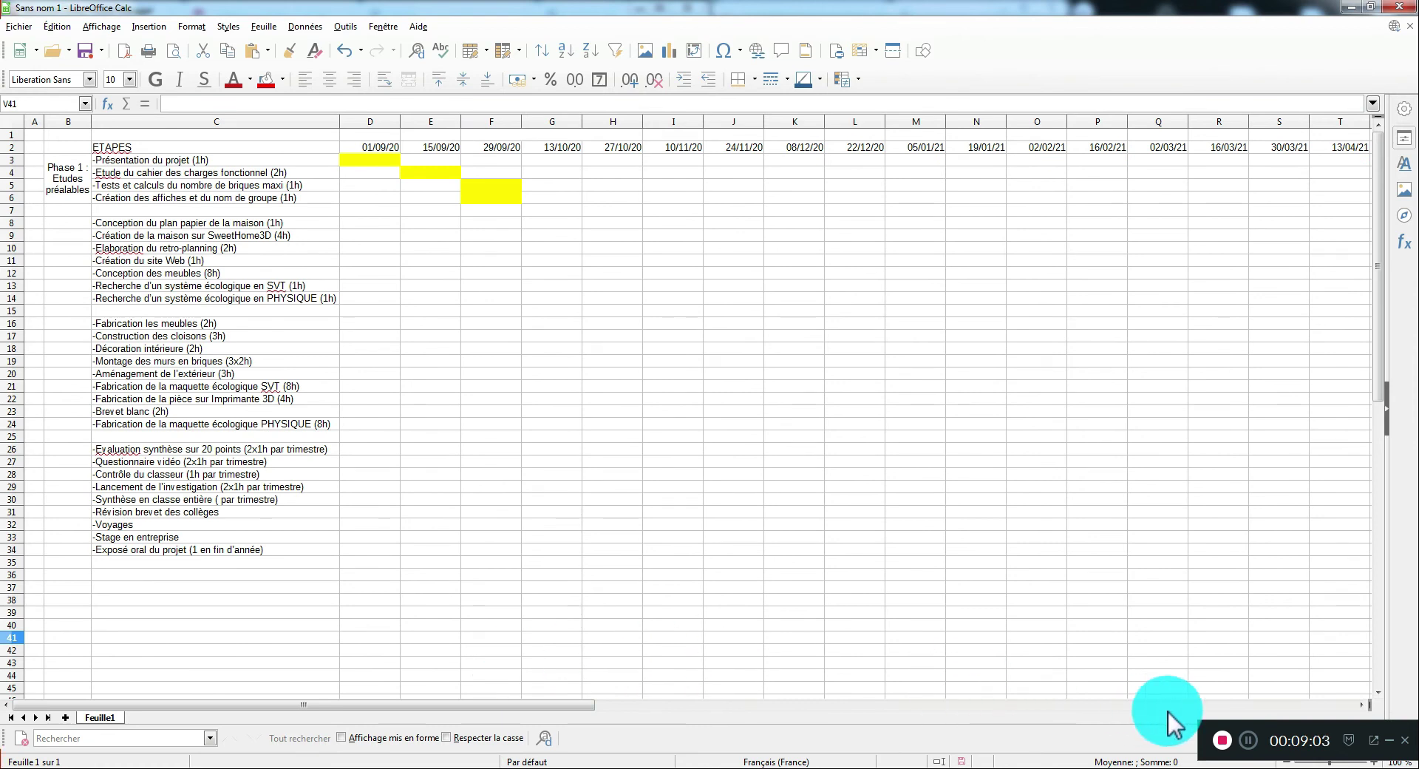
Step: Freeze columns A to C ahead of the 01/09/20 column and check that the stages stay fixed across the dates
click(1250, 741)
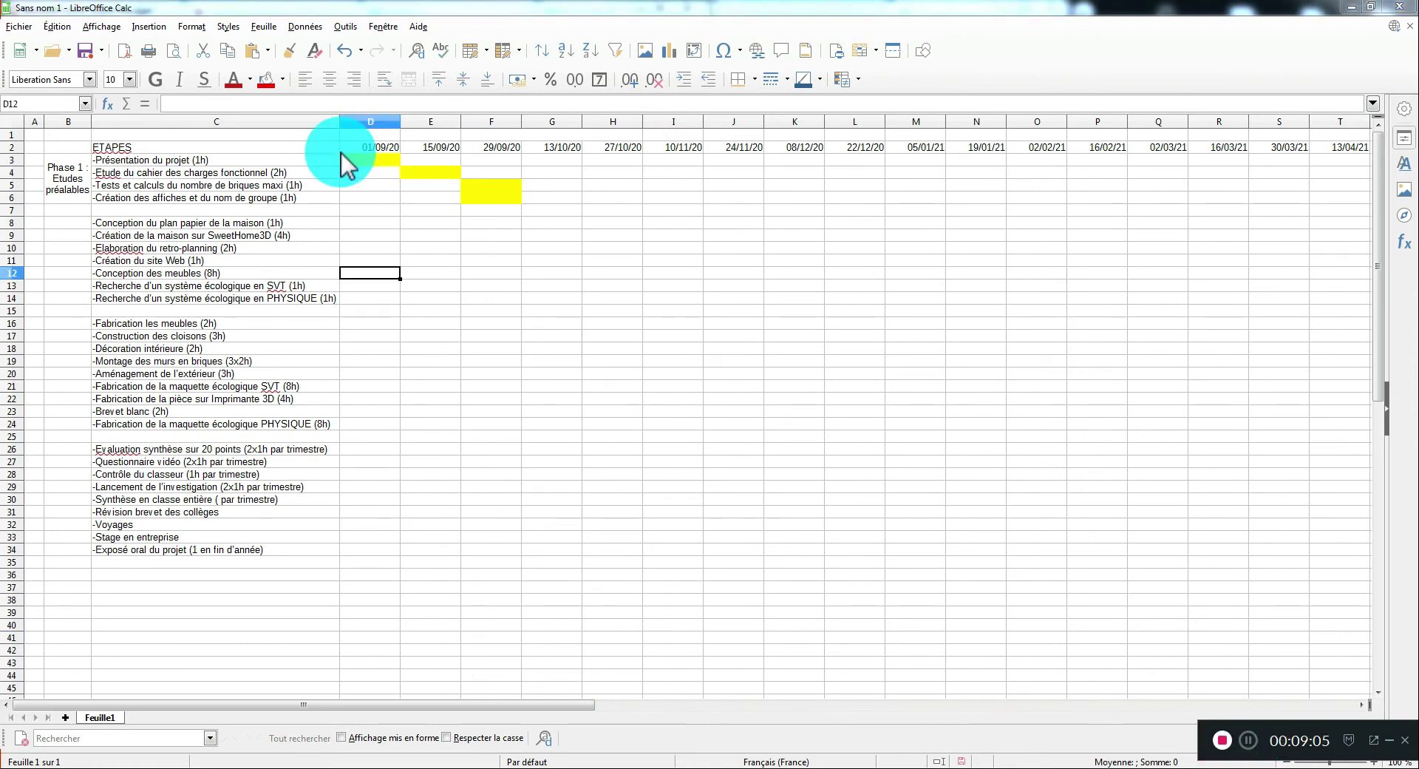
drag(547, 708, 454, 713)
click(353, 122)
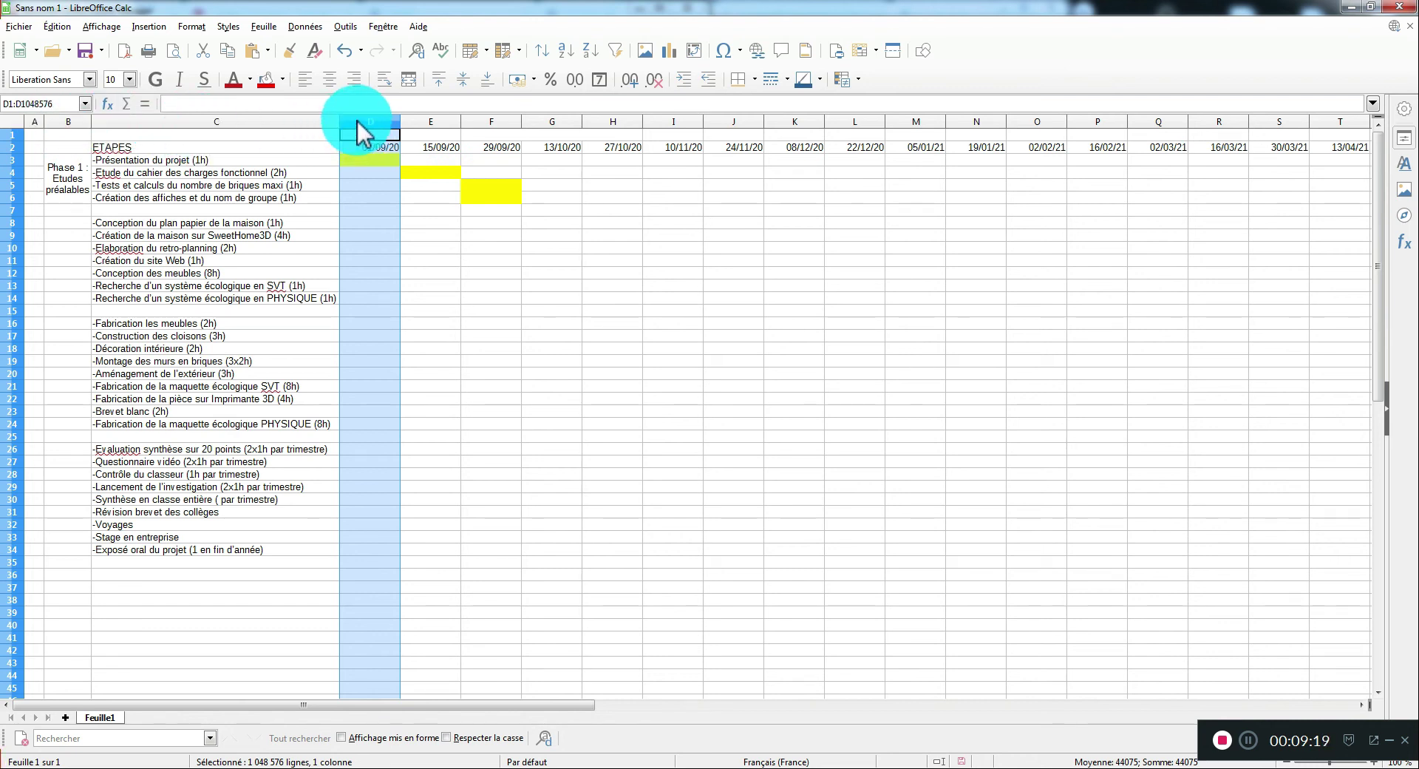
click(100, 25)
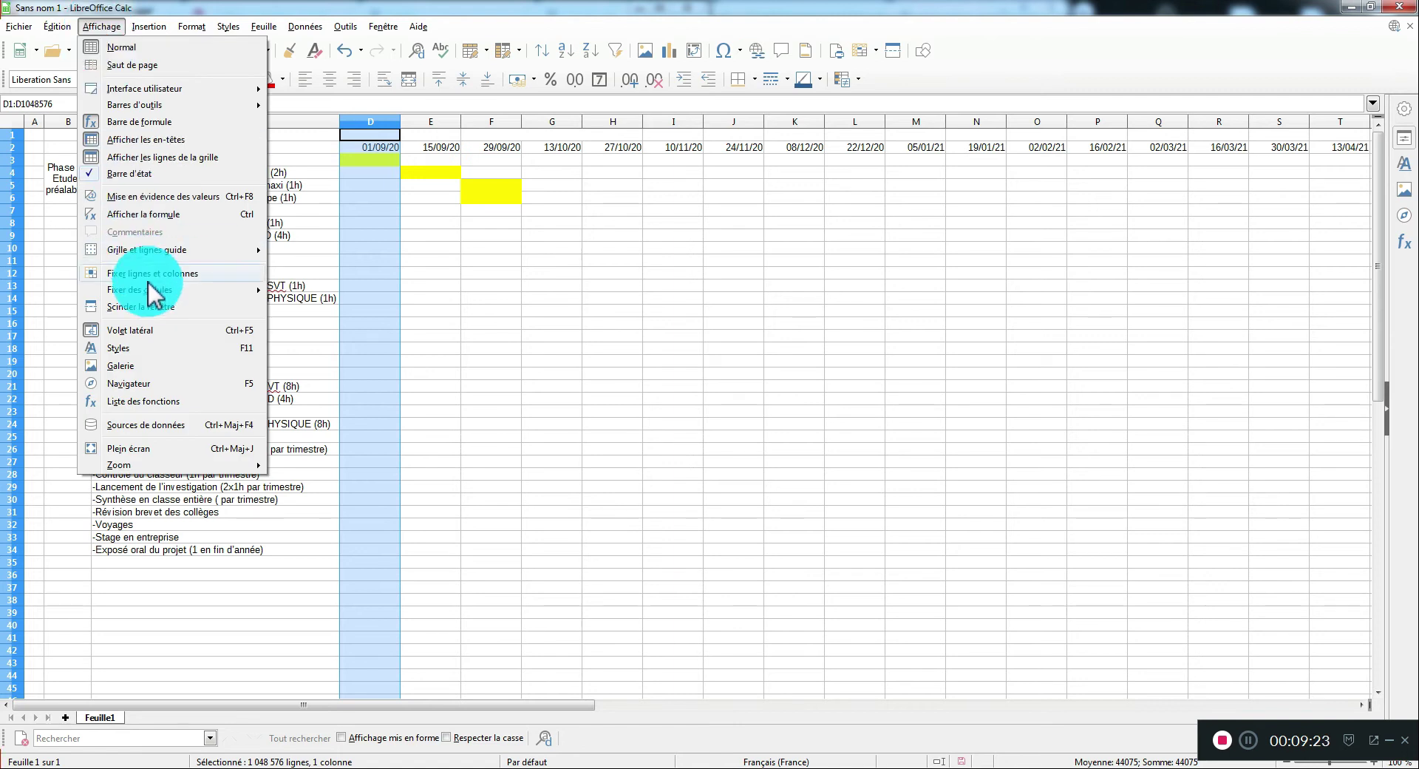
click(154, 272)
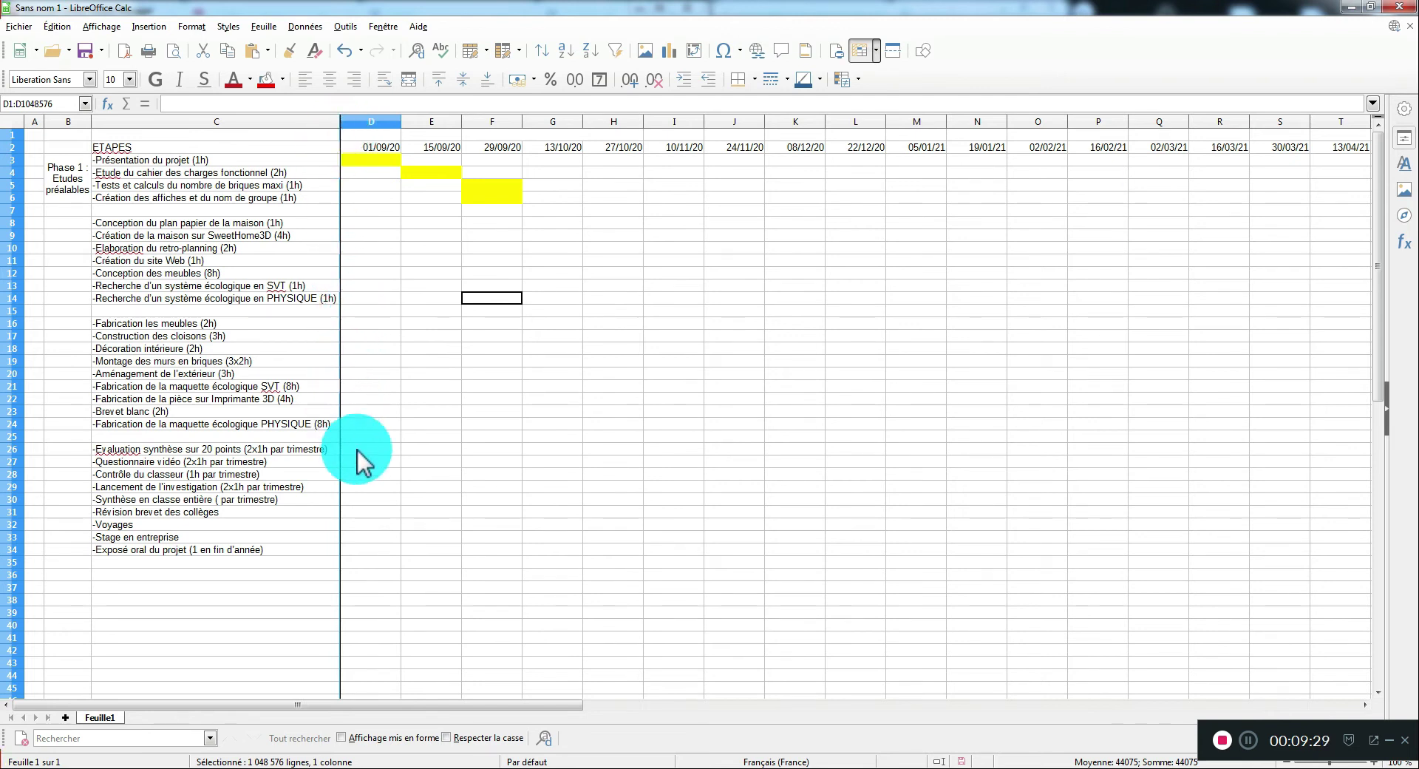
drag(556, 702, 760, 703)
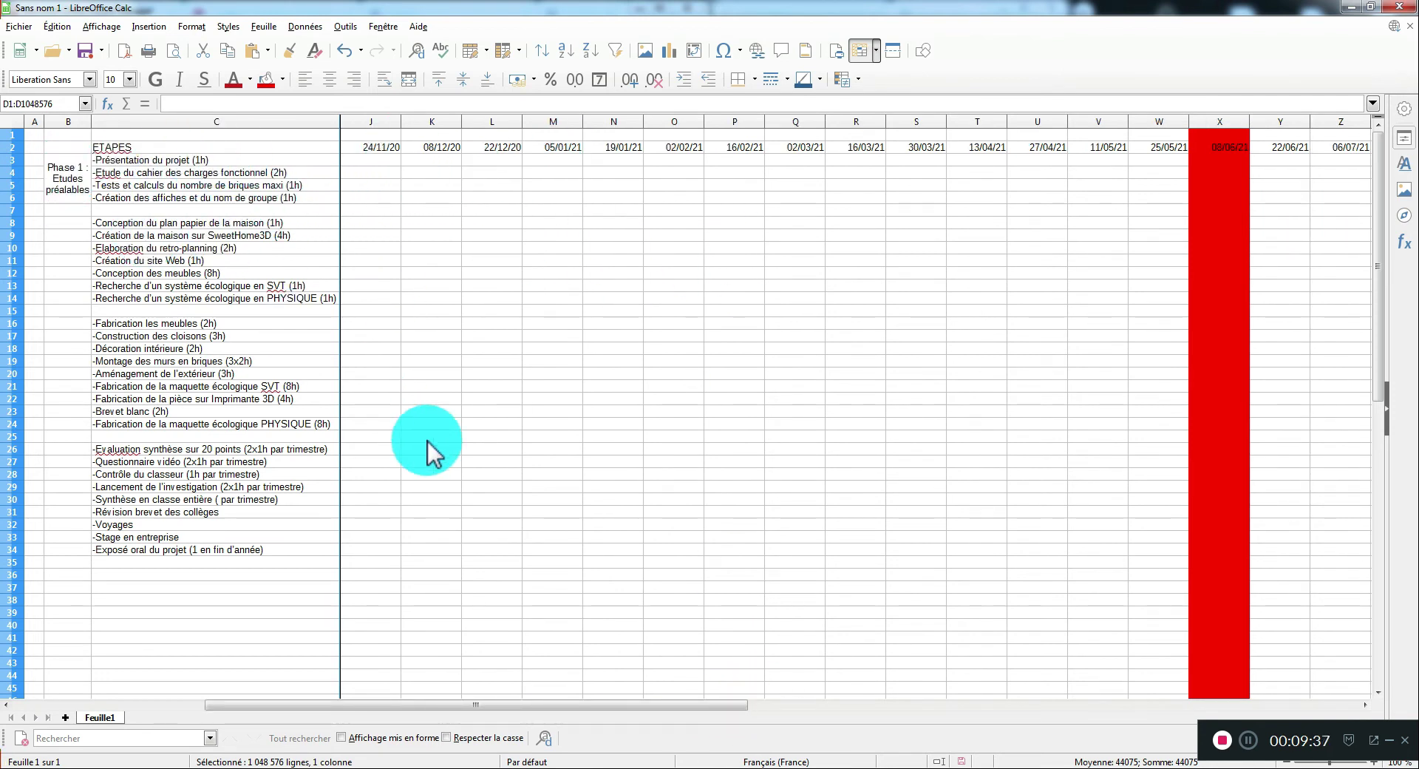
drag(487, 704, 303, 703)
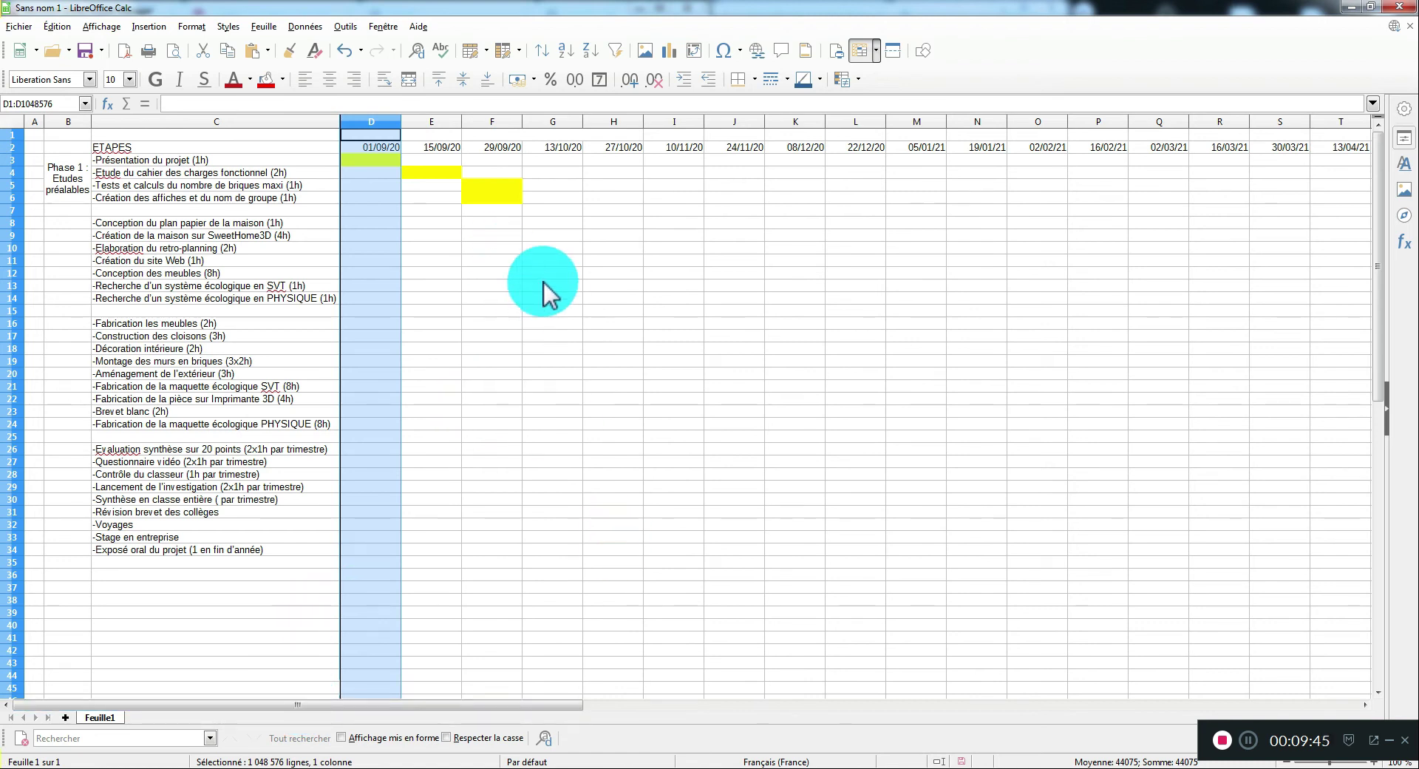
click(537, 225)
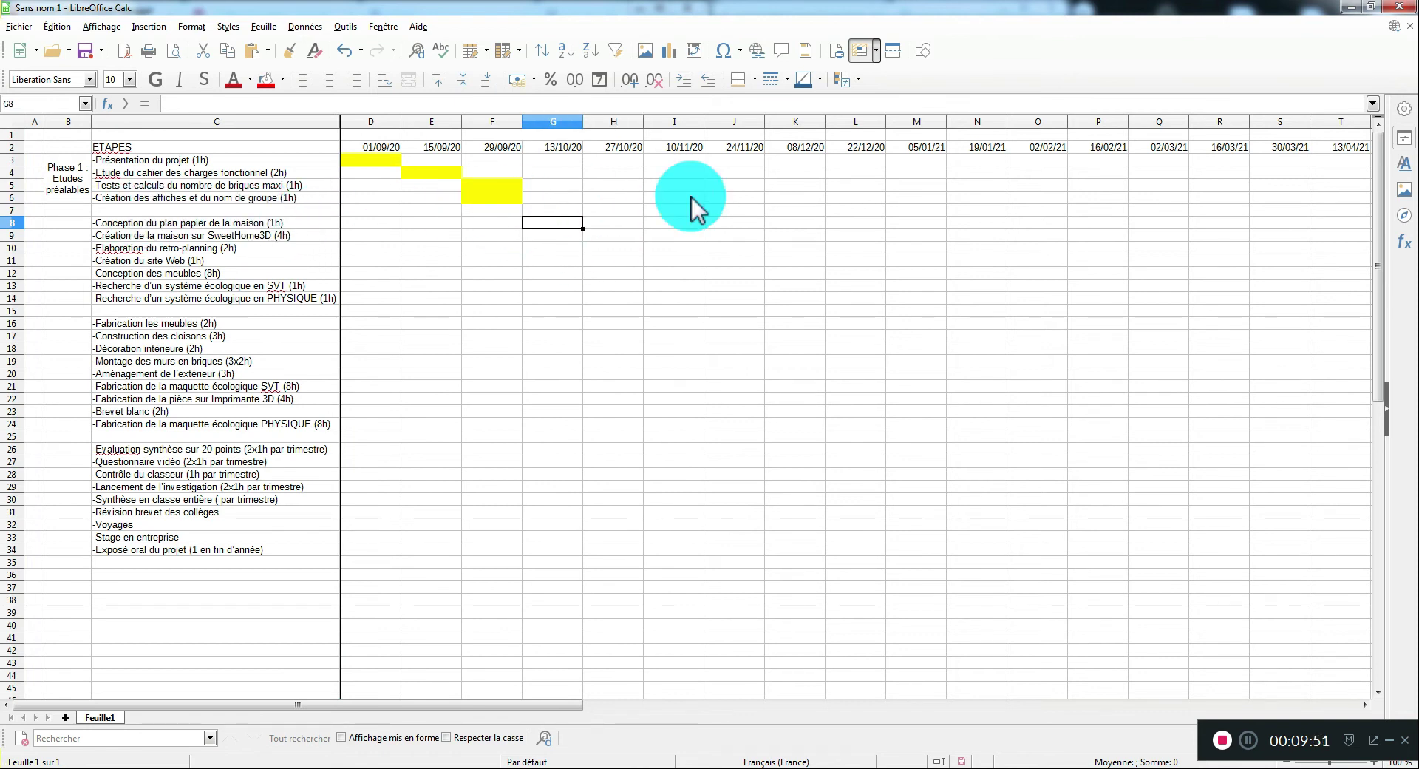
click(296, 225)
click(295, 235)
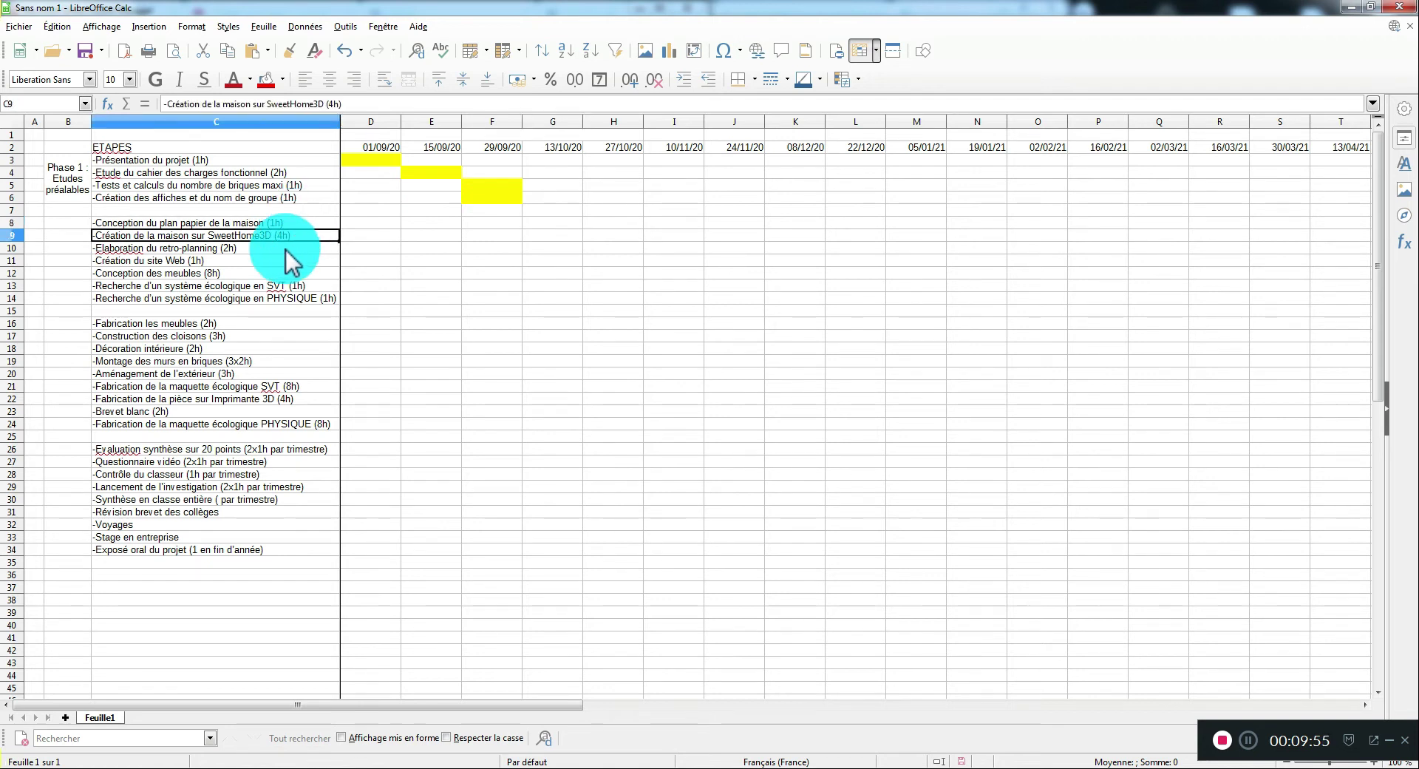
click(285, 250)
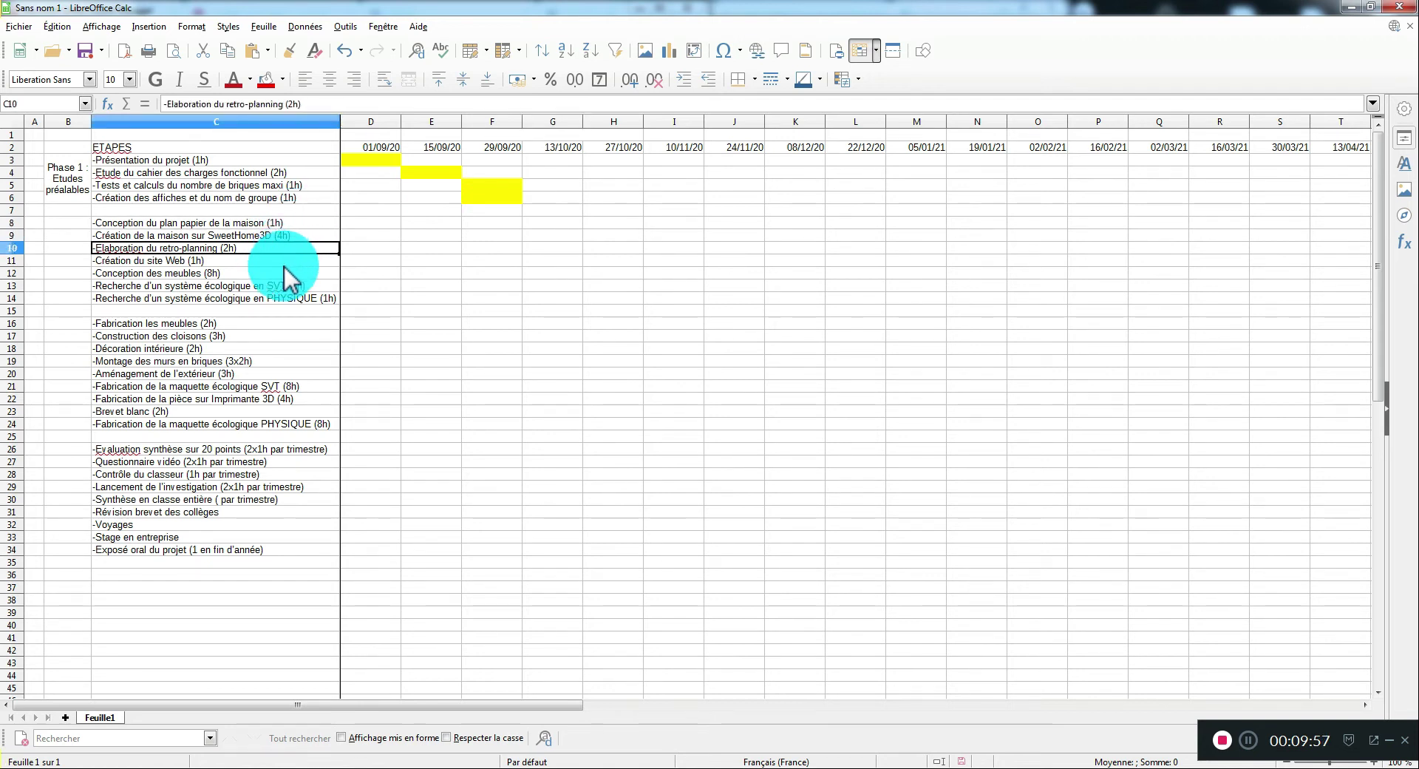
click(285, 263)
click(294, 274)
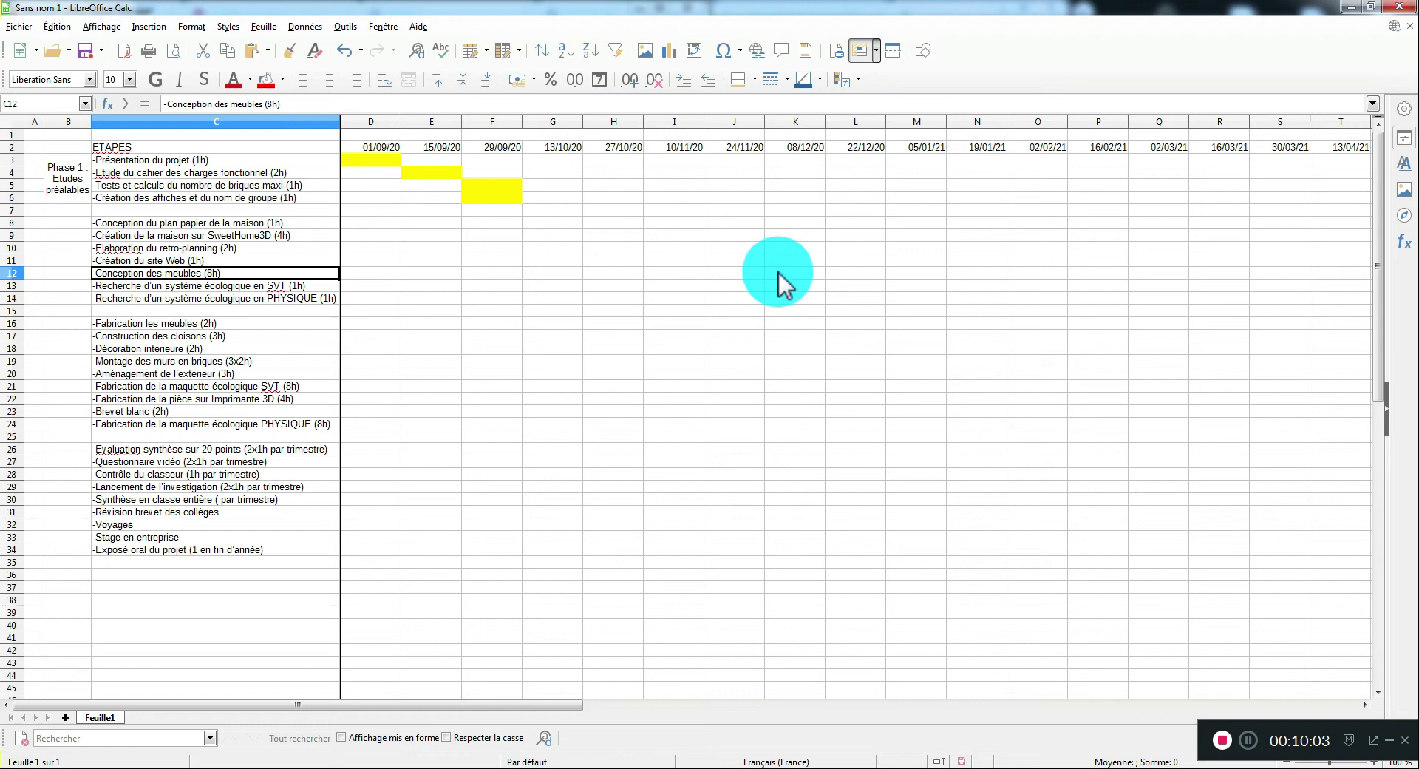
Step: Fill P12:S12 with light blue and merge the cells to schedule the Conception des meubles stage from 16/02/21 to 30/03/21
drag(862, 278, 1109, 290)
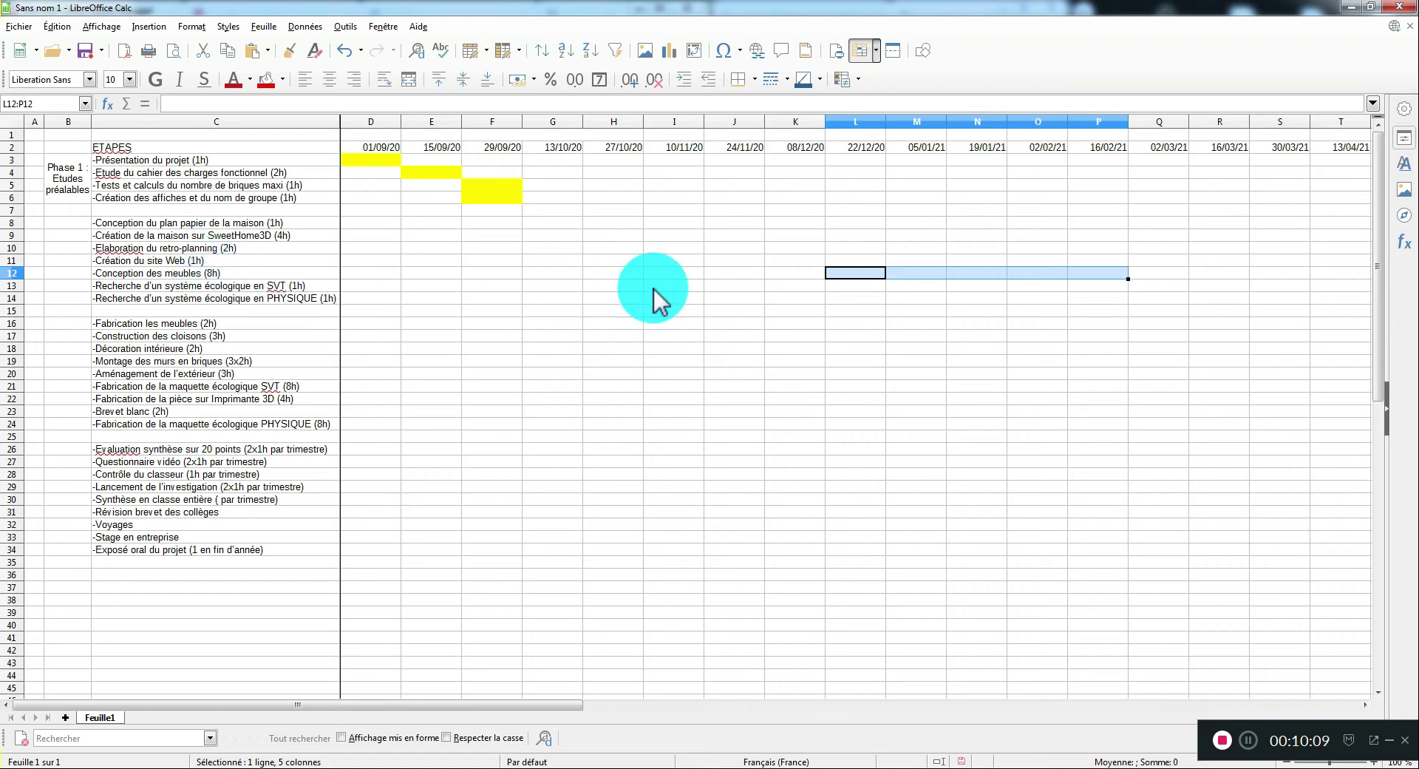
drag(1261, 276, 1088, 278)
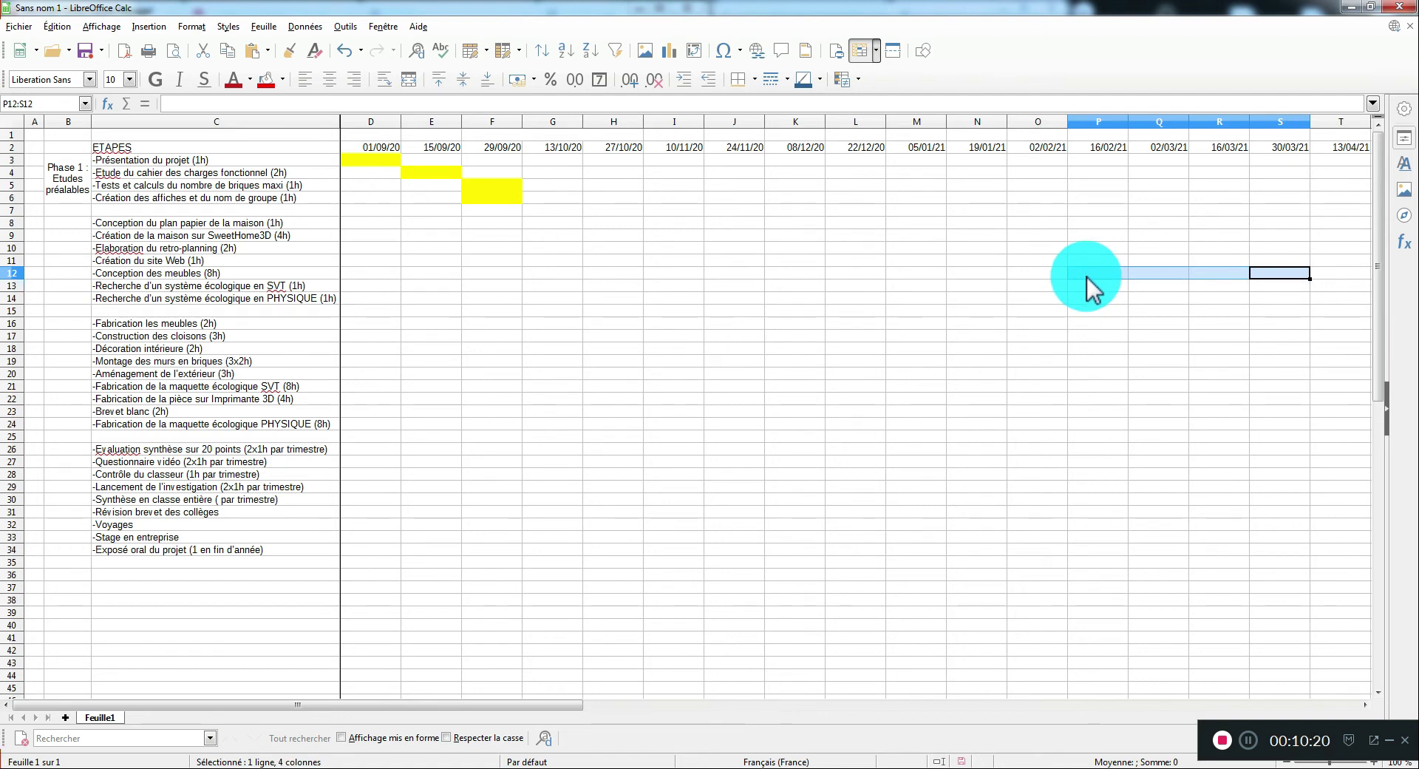
drag(1099, 273, 1272, 278)
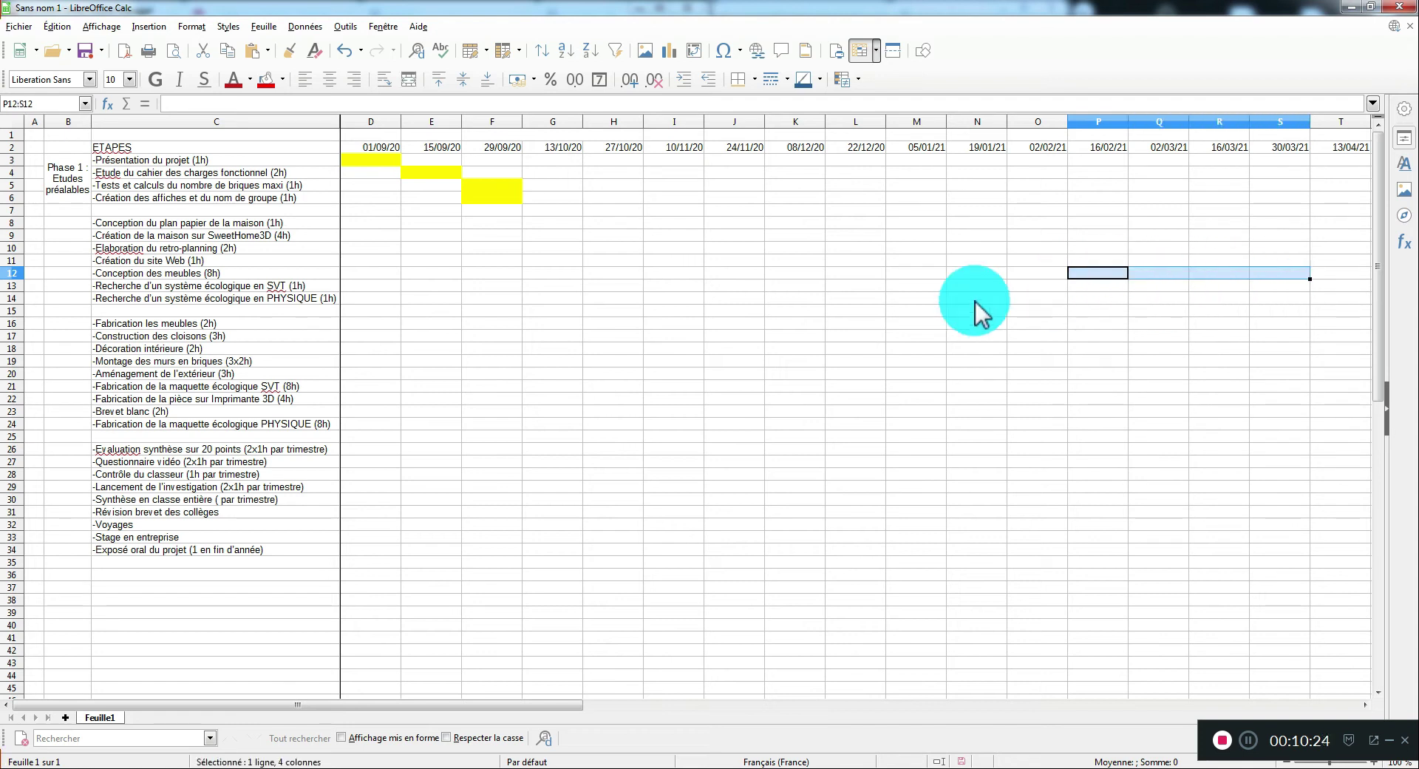
click(283, 79)
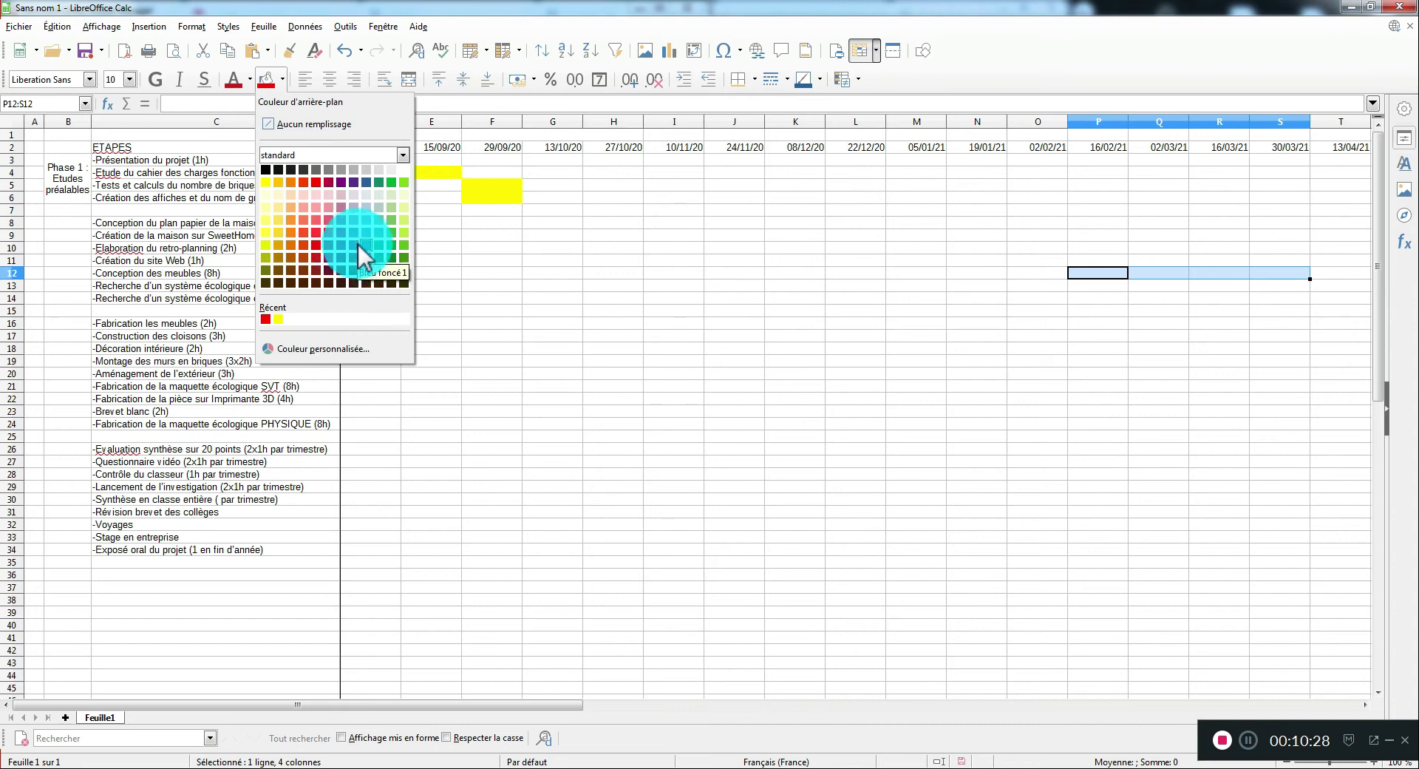
click(369, 221)
click(1165, 300)
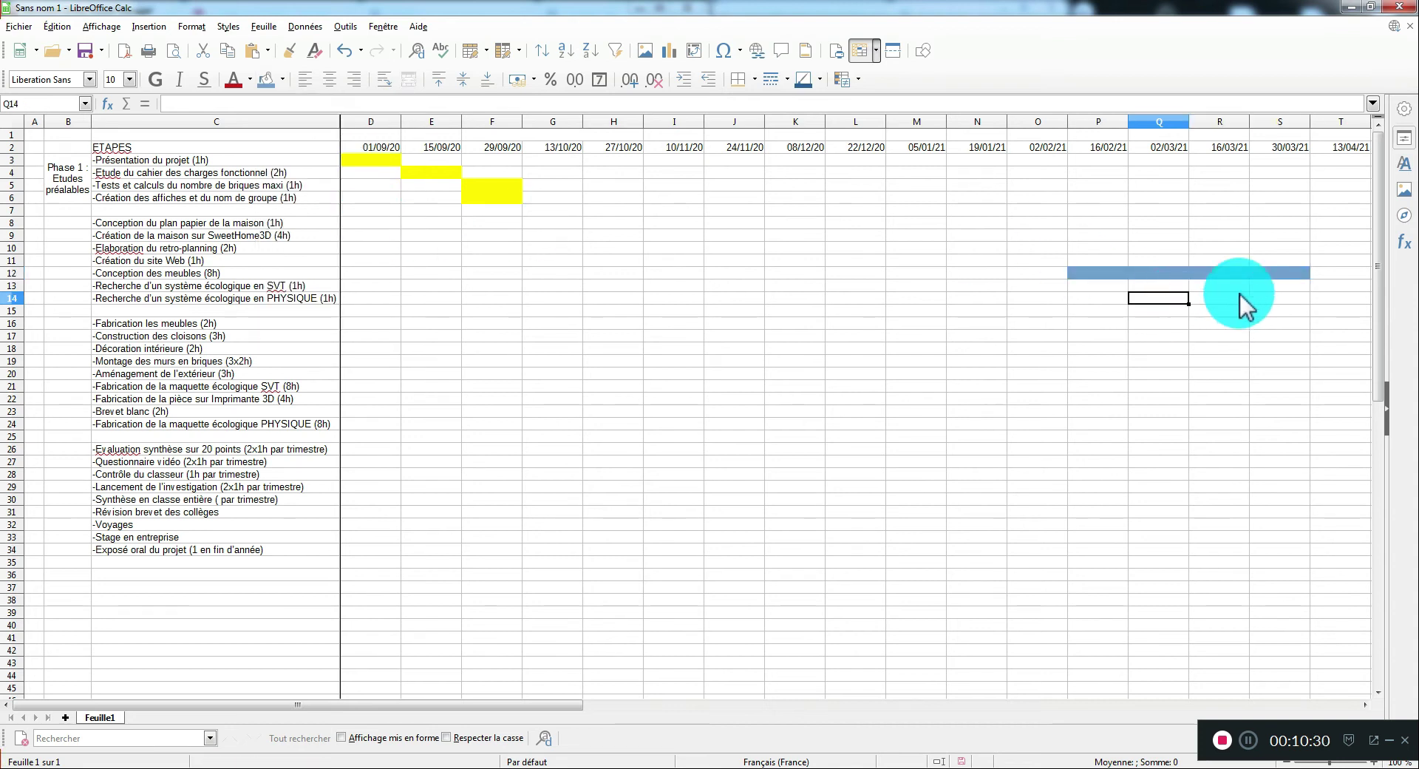
drag(1293, 279, 1108, 278)
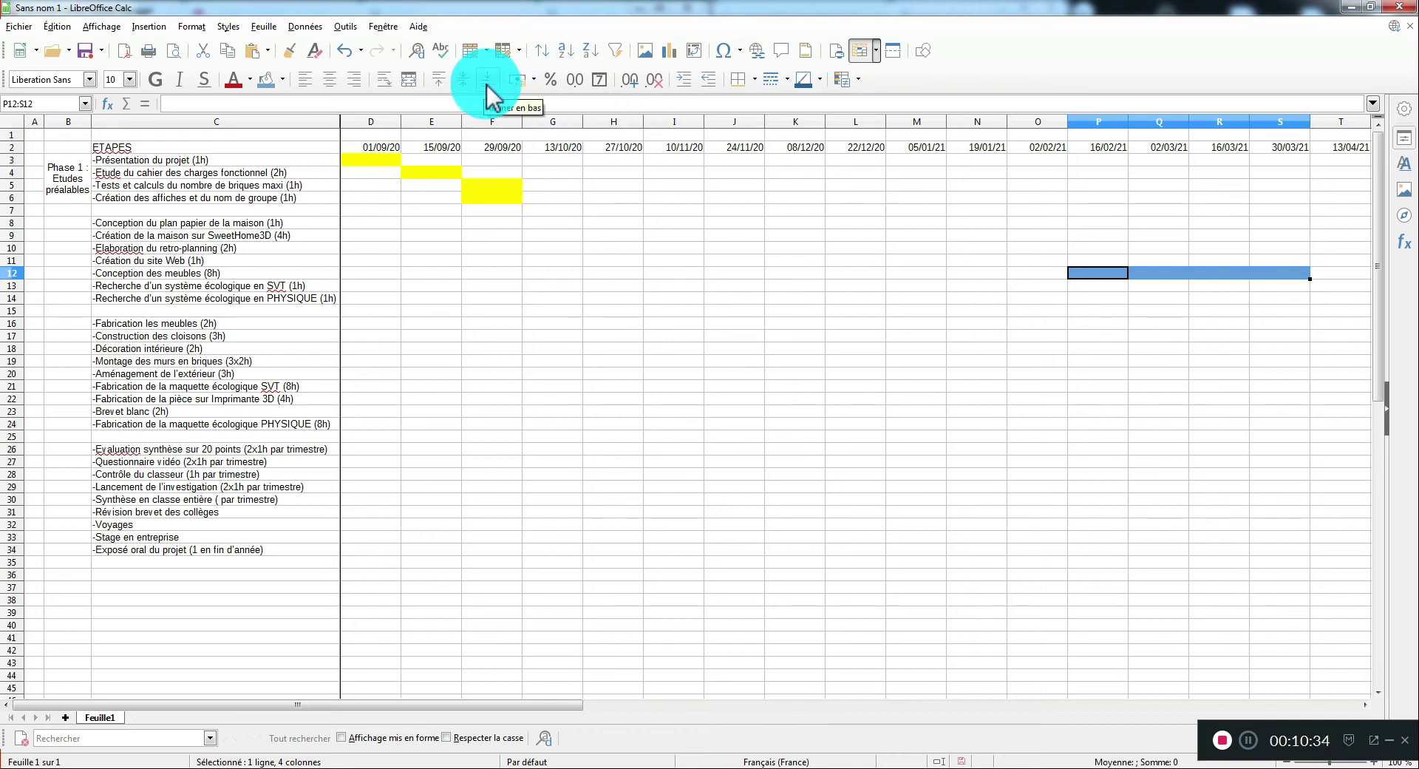
click(411, 79)
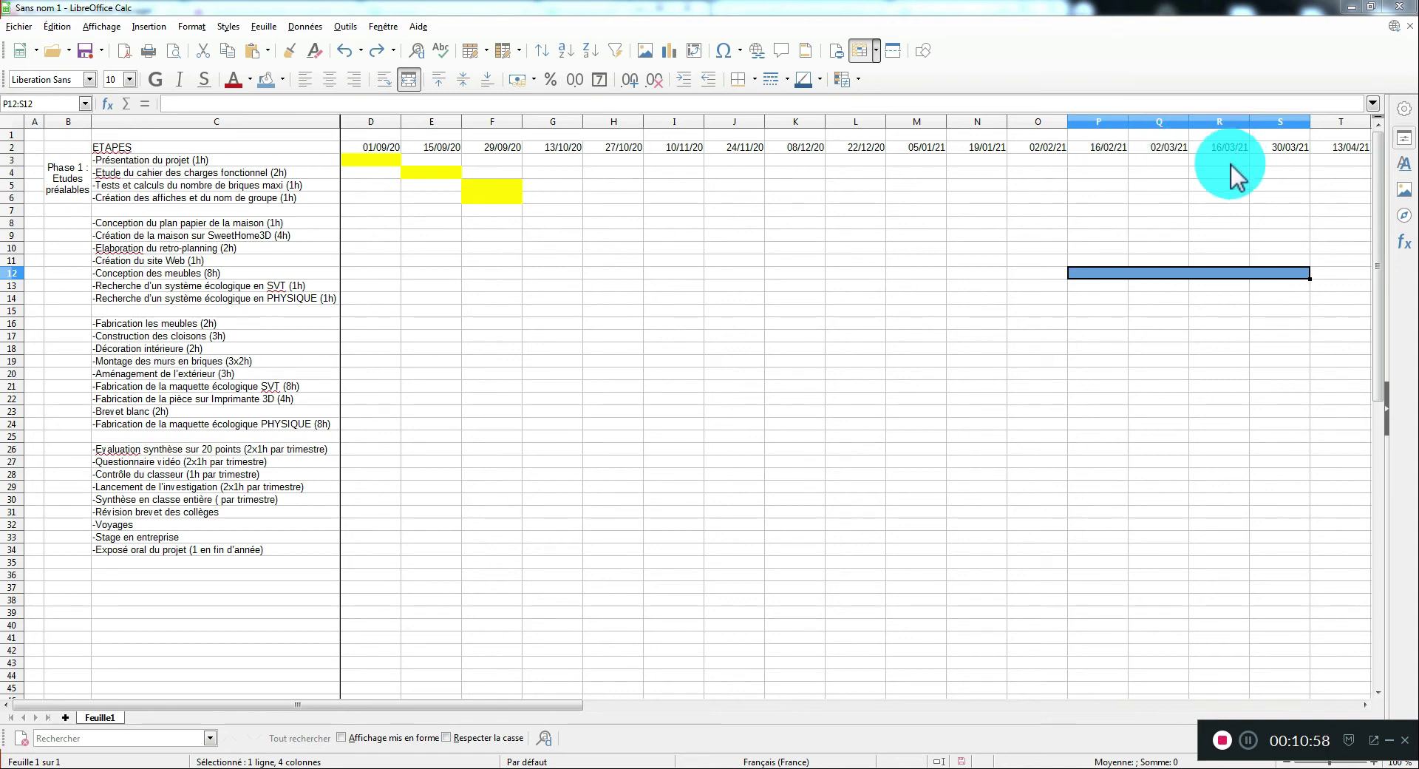
Step: Cut the merged blue bar from P12:S12, paste it at R14, and paste it again at R12 on the Conception des meubles row
right_click(1166, 282)
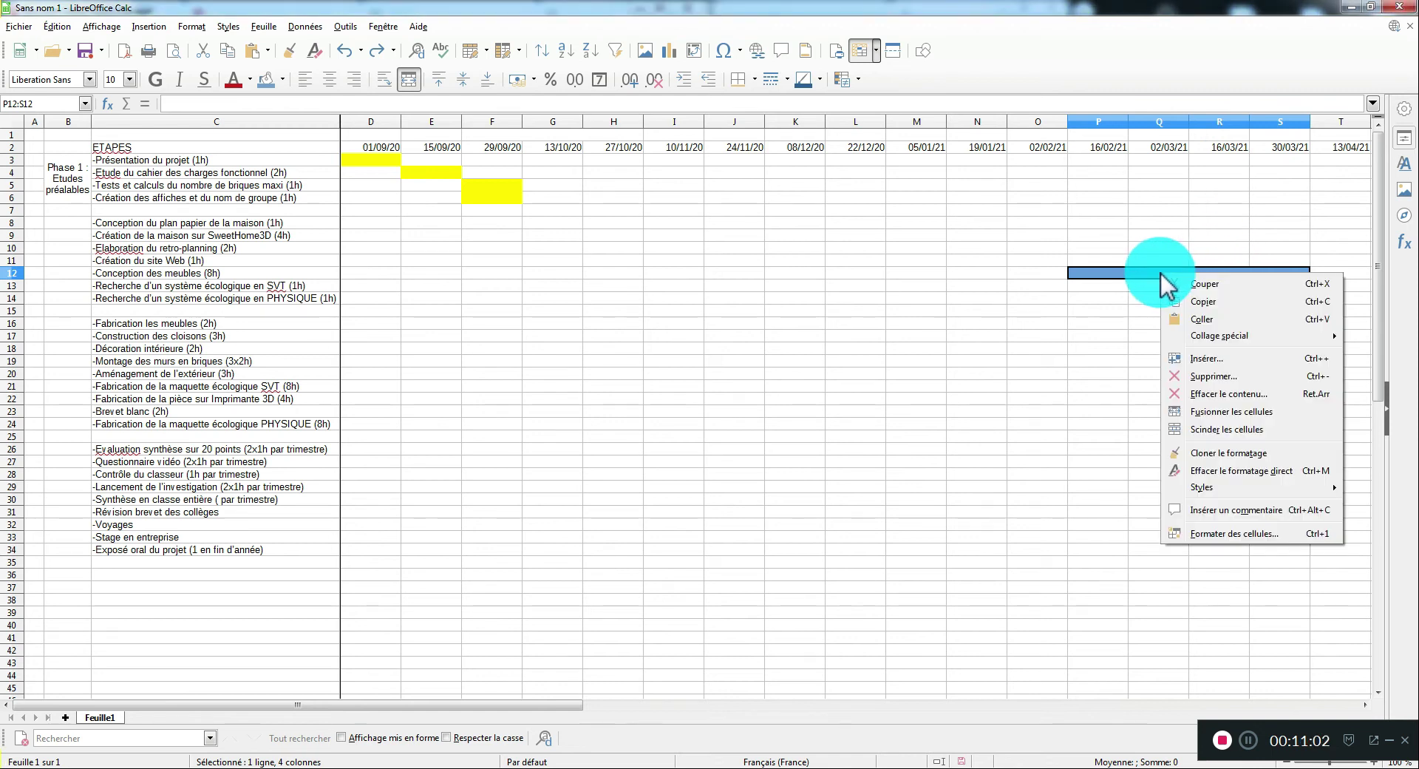
click(1196, 287)
right_click(1213, 299)
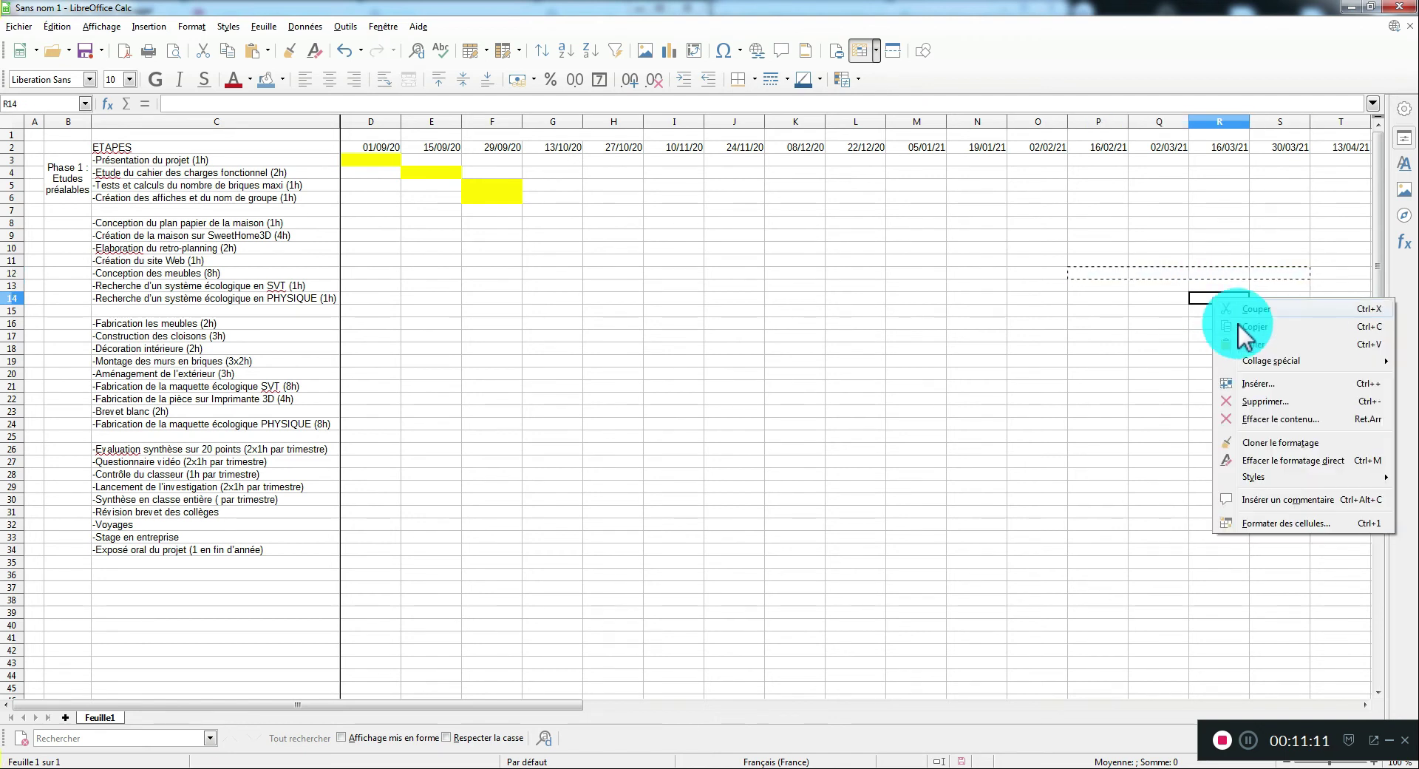
click(1248, 343)
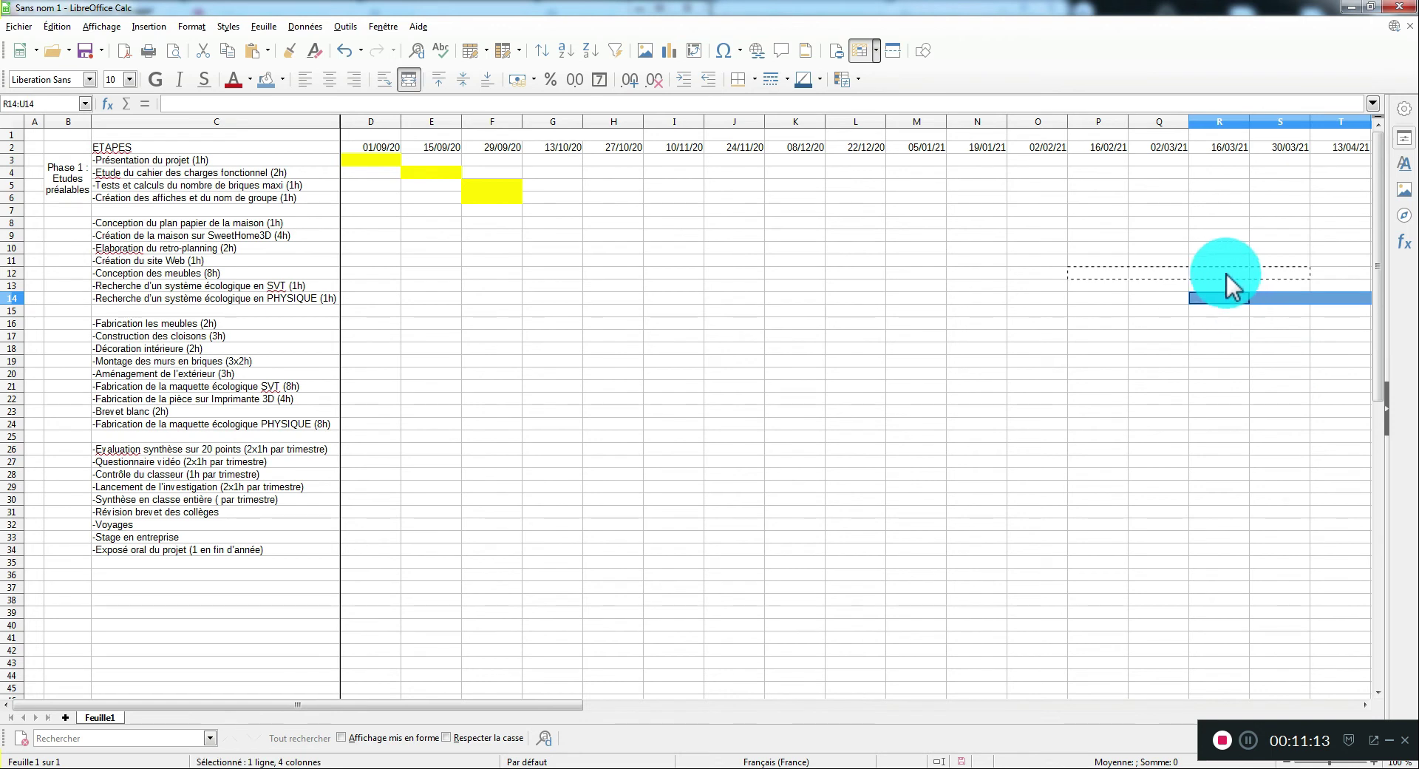
right_click(1226, 272)
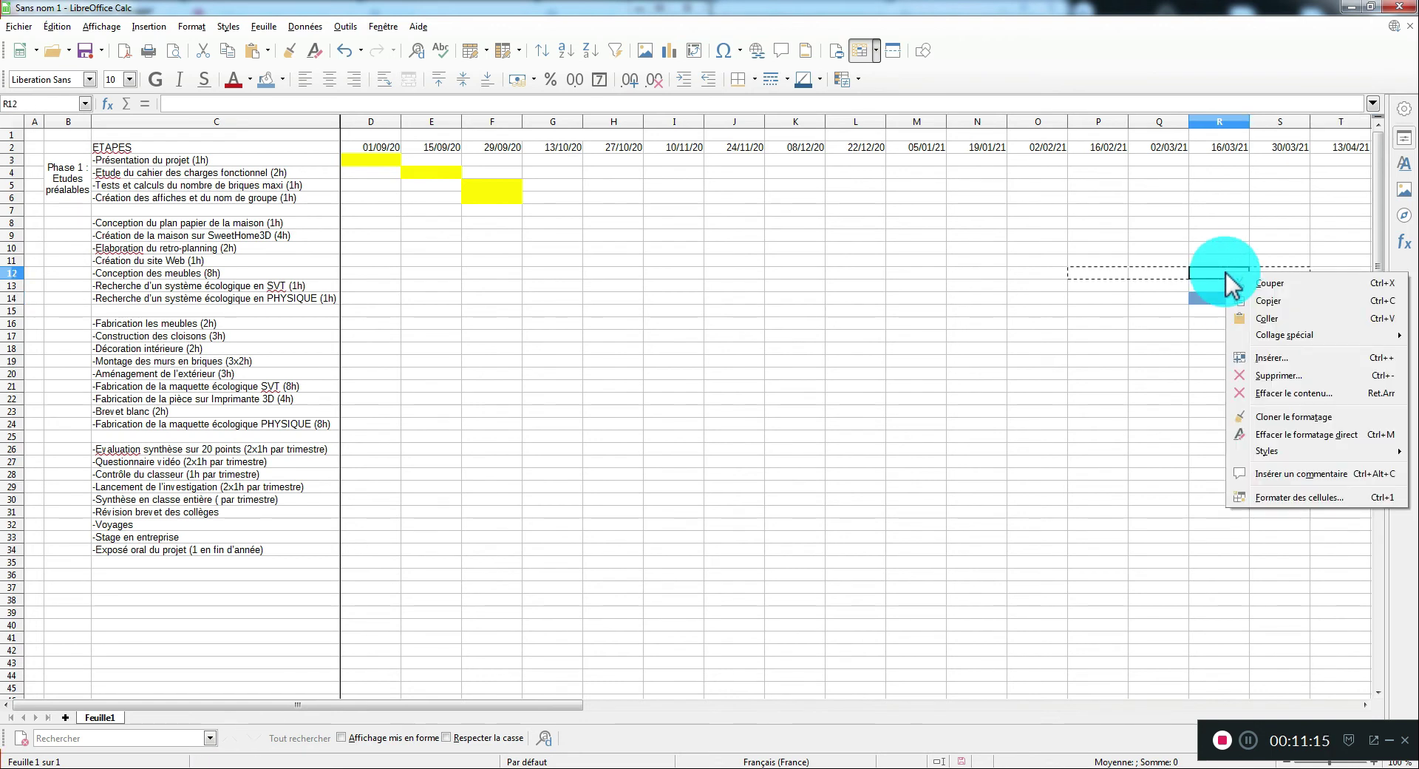
click(1271, 317)
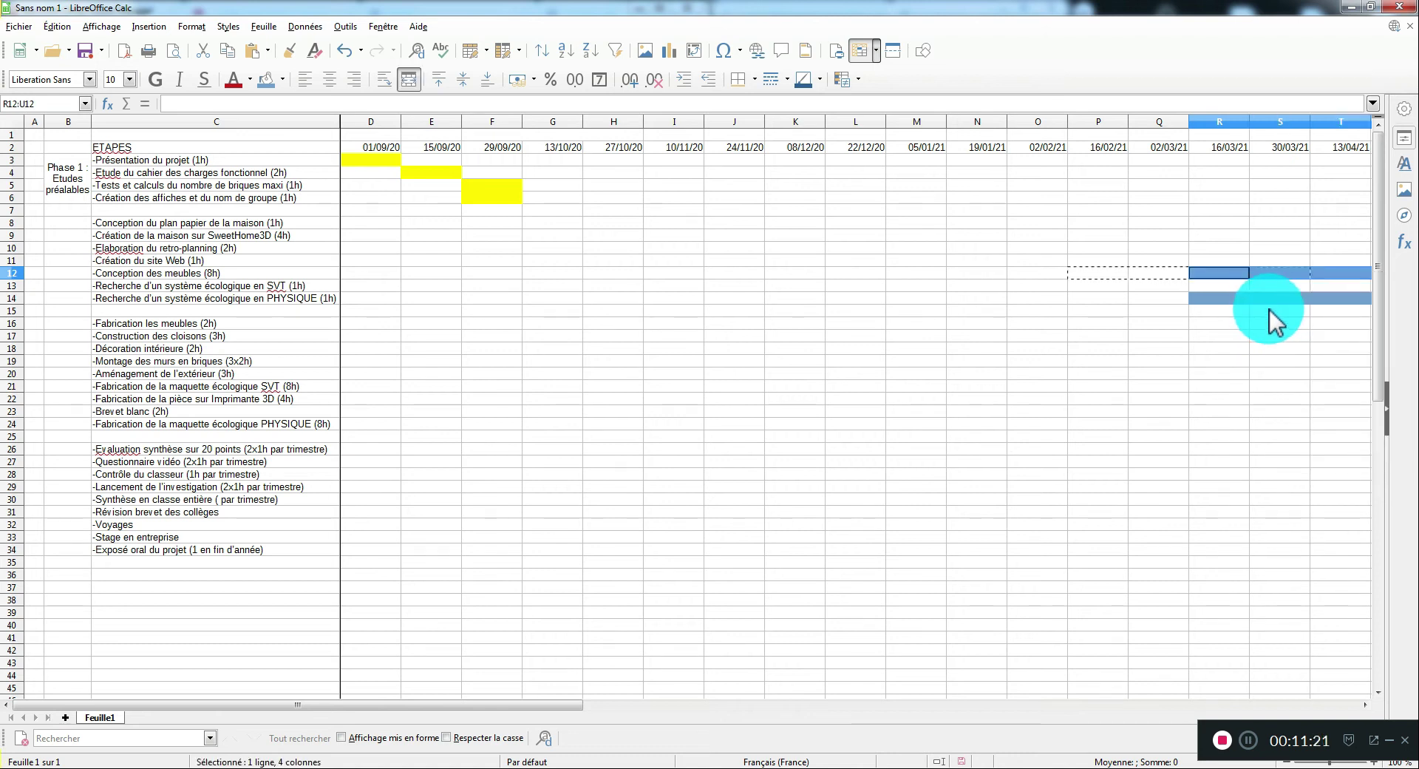
Step: Cut the merged blue cell at R14 and paste it onto R12
right_click(1234, 298)
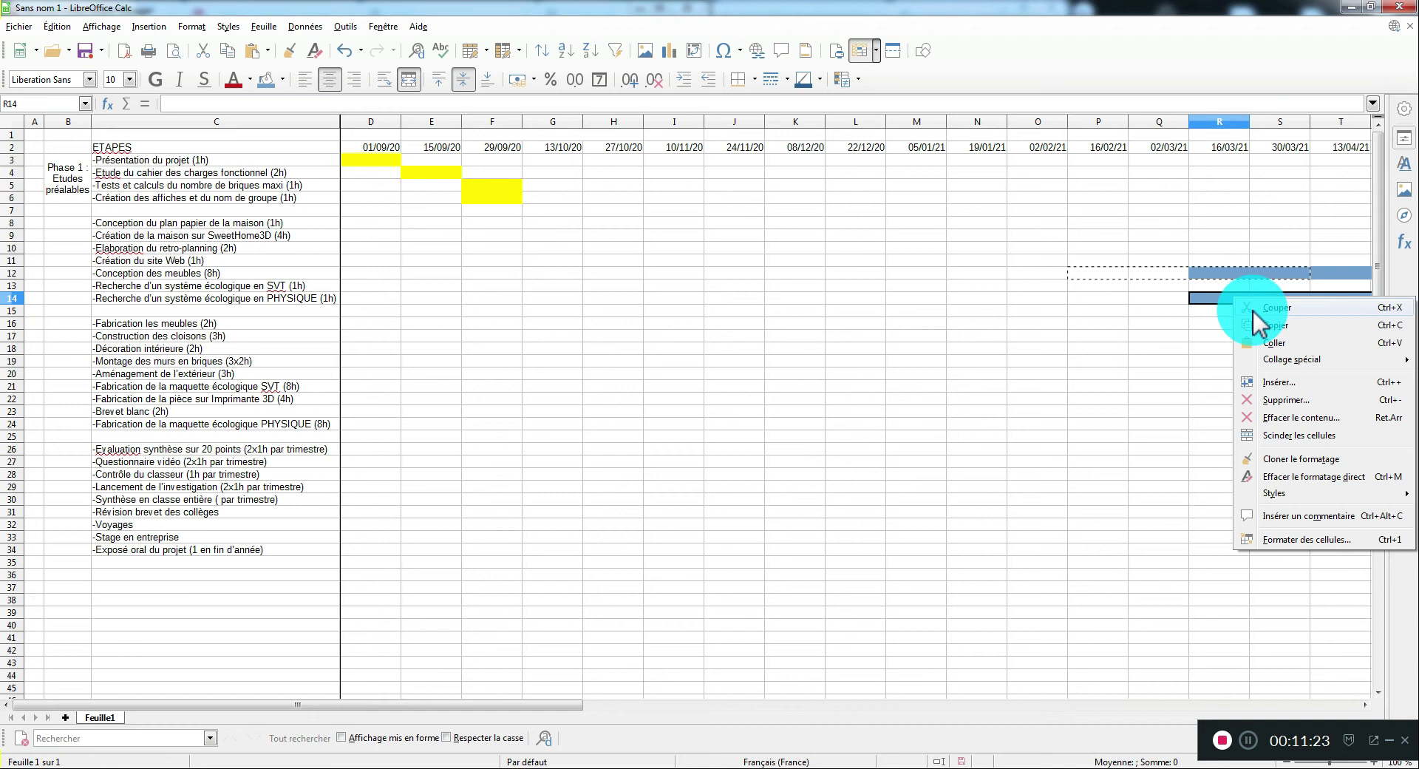
click(1257, 308)
click(1226, 273)
right_click(1231, 272)
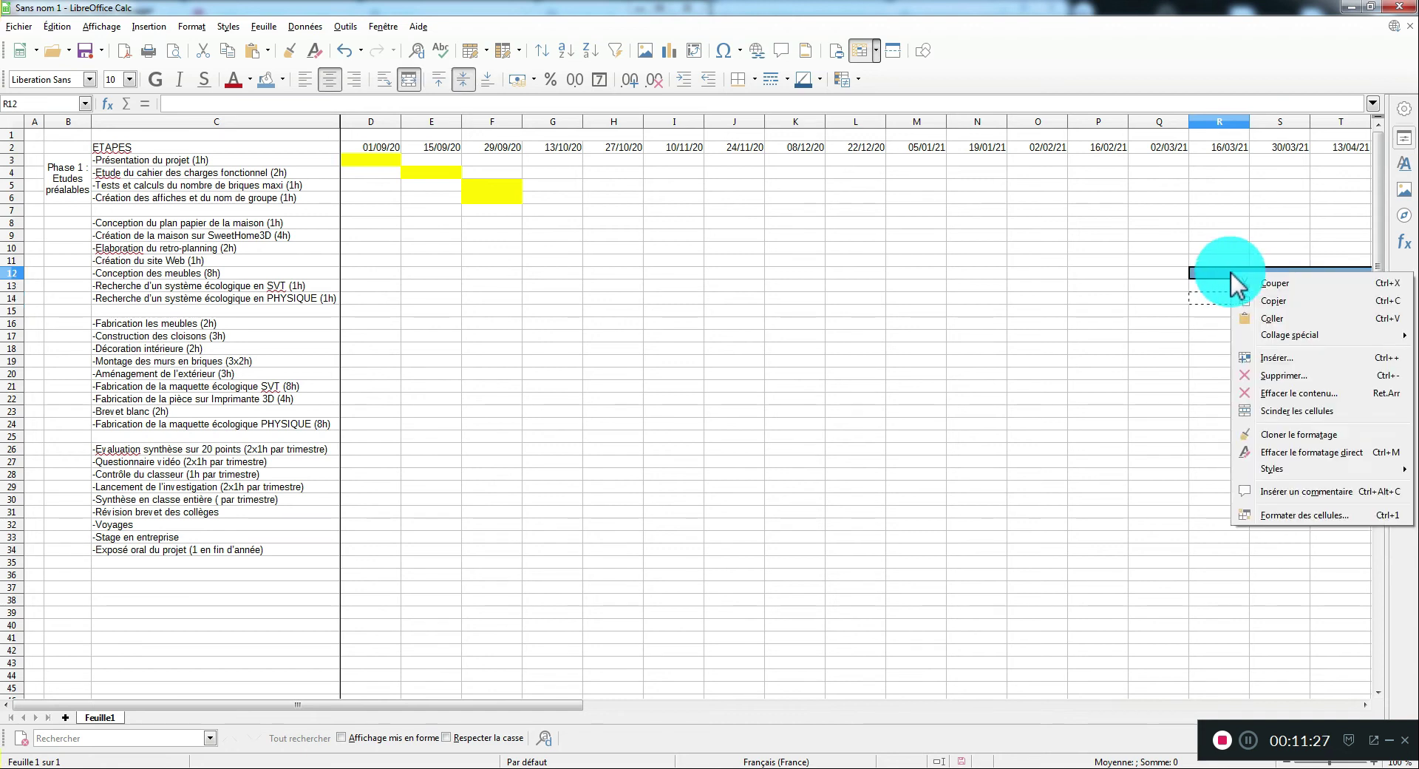
click(1257, 318)
click(1266, 321)
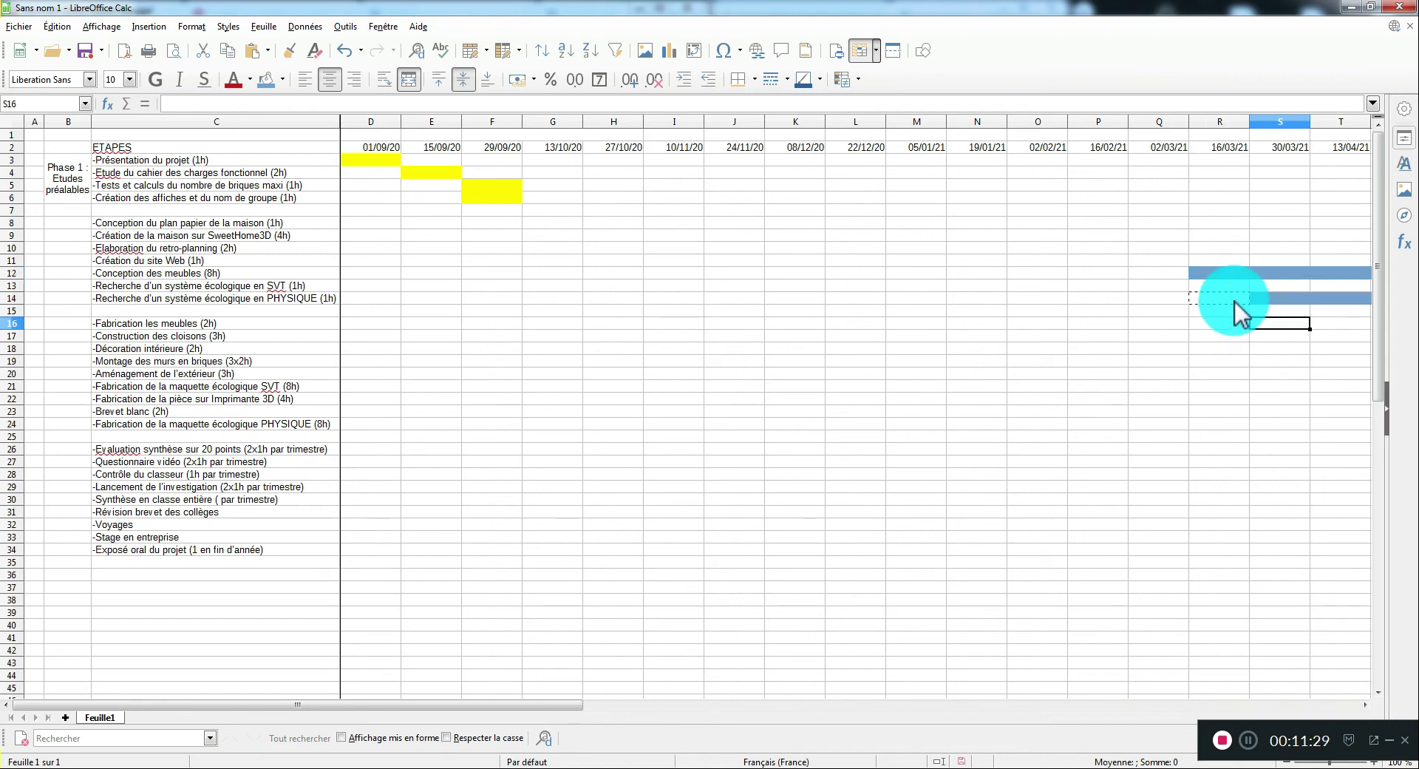
Step: Remove the leftover blue fill from cells S14:U14
drag(445, 710, 577, 710)
drag(1176, 299, 1041, 300)
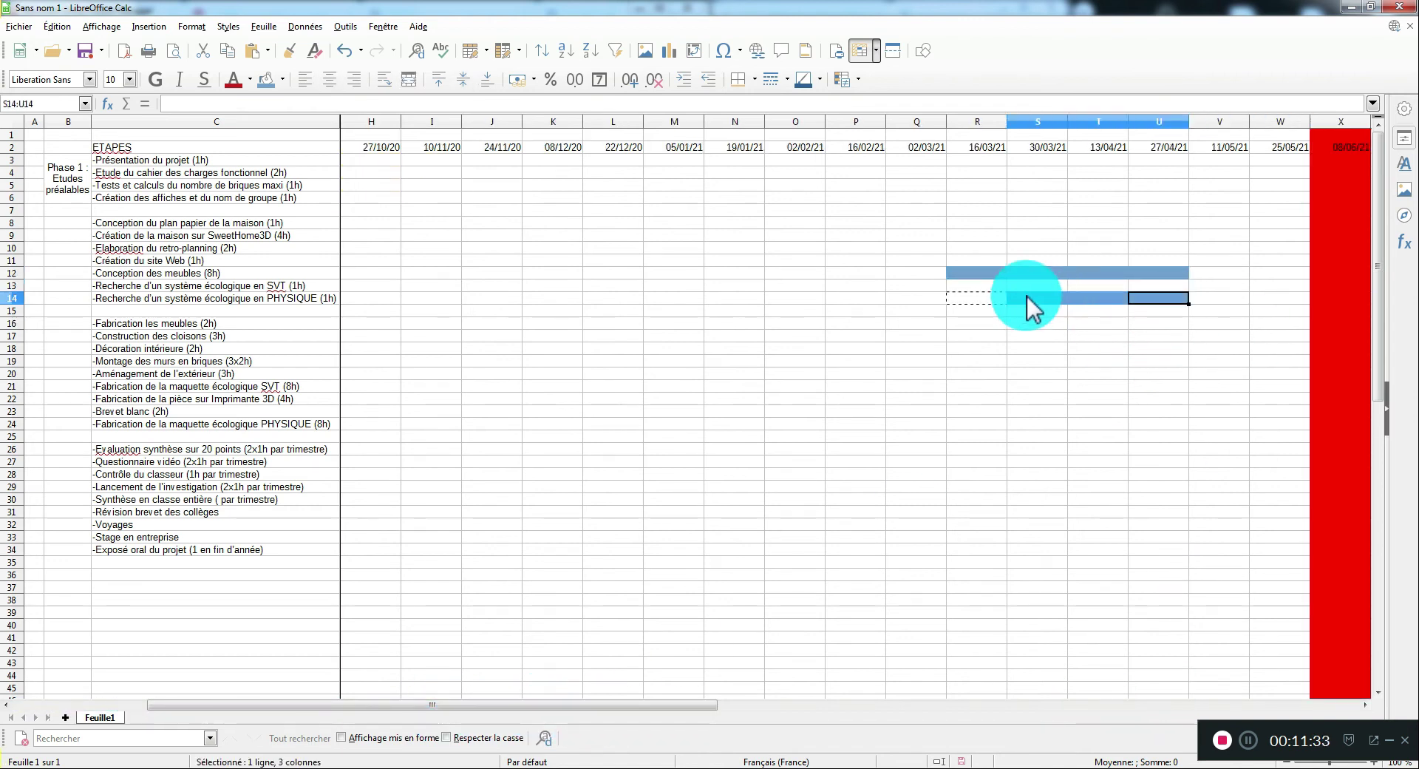
click(284, 80)
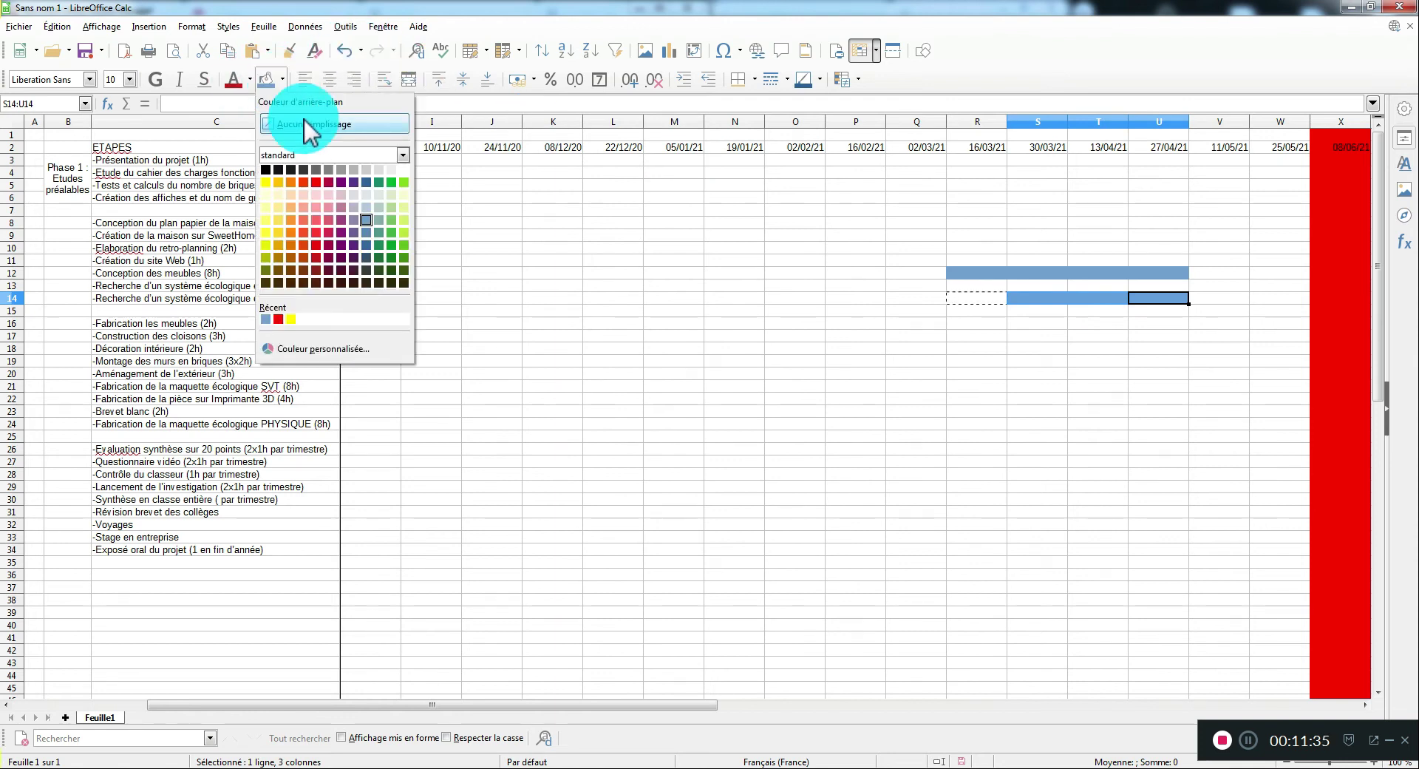
click(312, 125)
click(1041, 449)
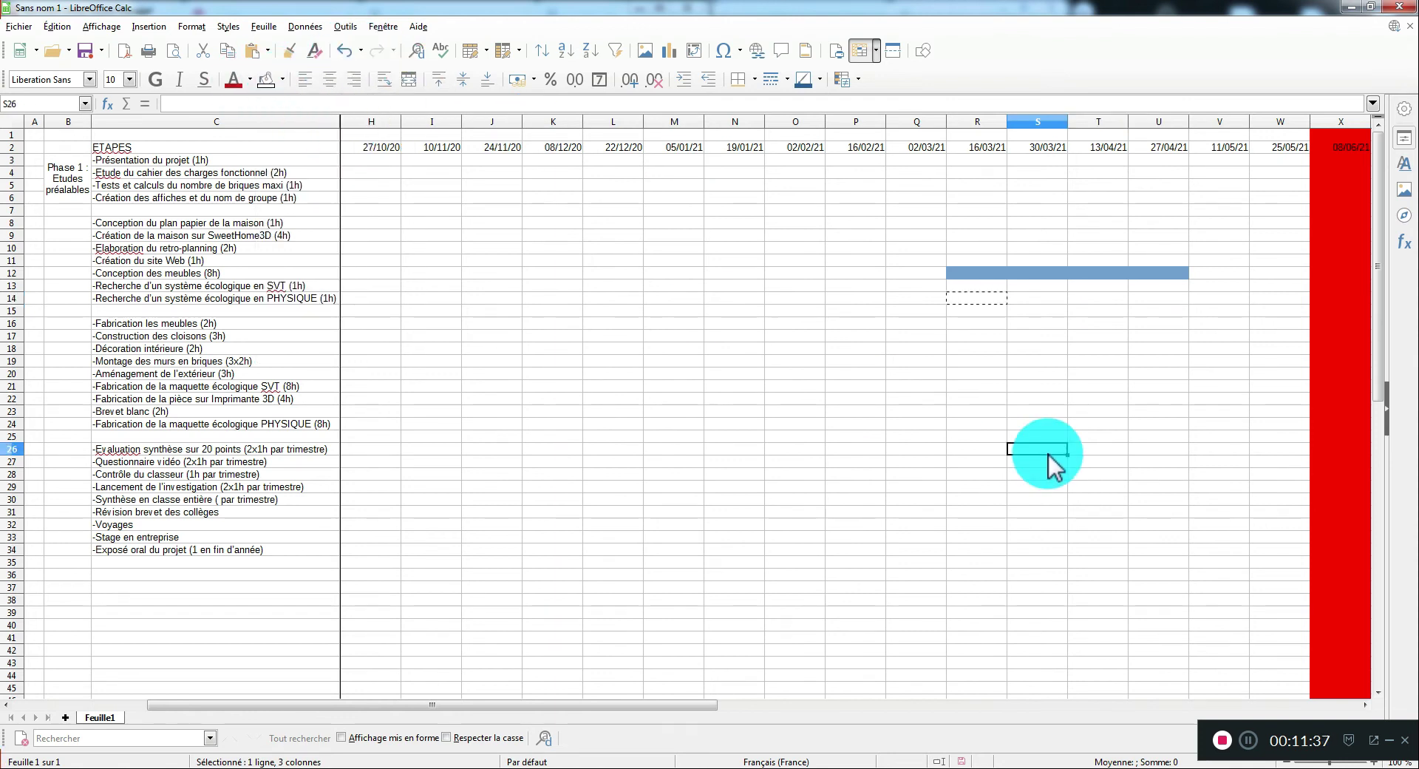
double_click(646, 714)
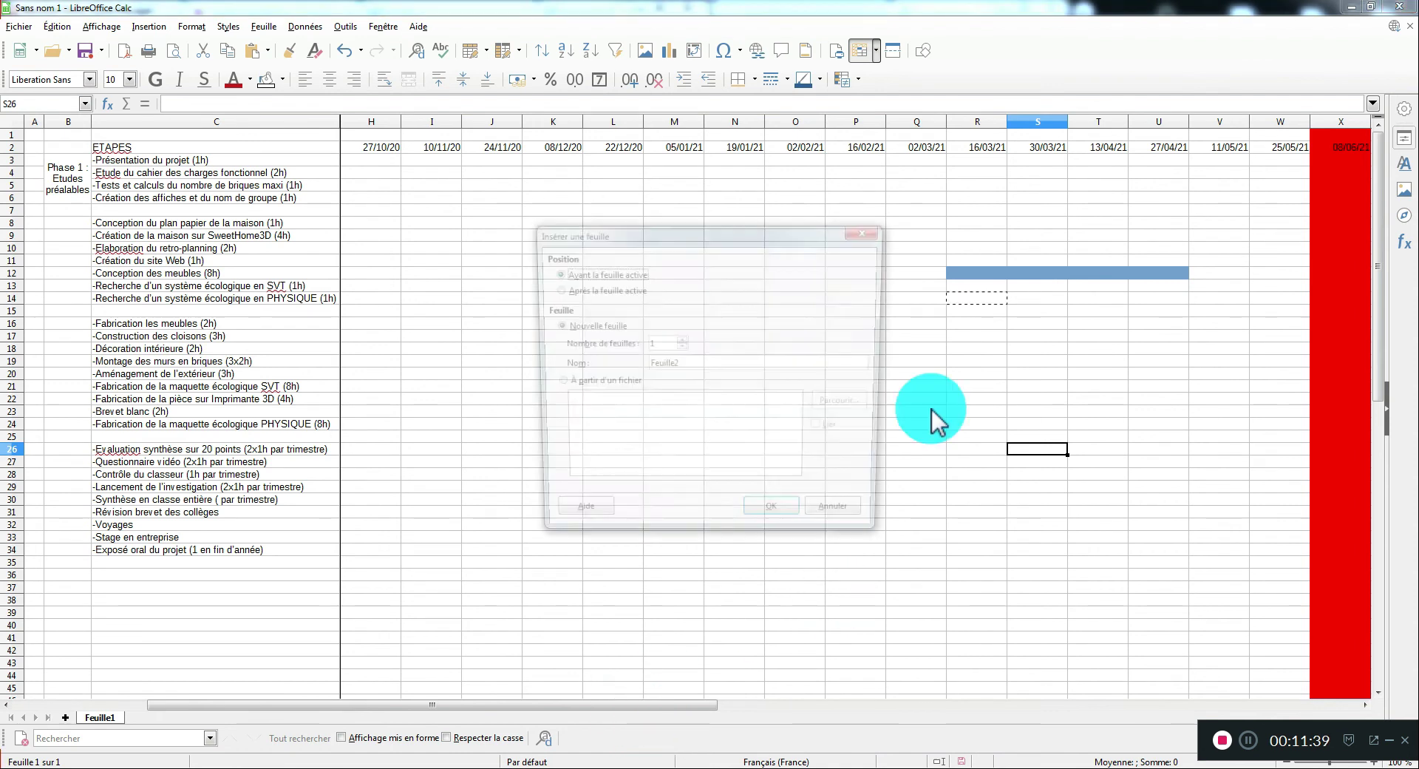
Step: Narrow columns D to AC to one uniform smaller width so the whole planning fits in view
click(840, 525)
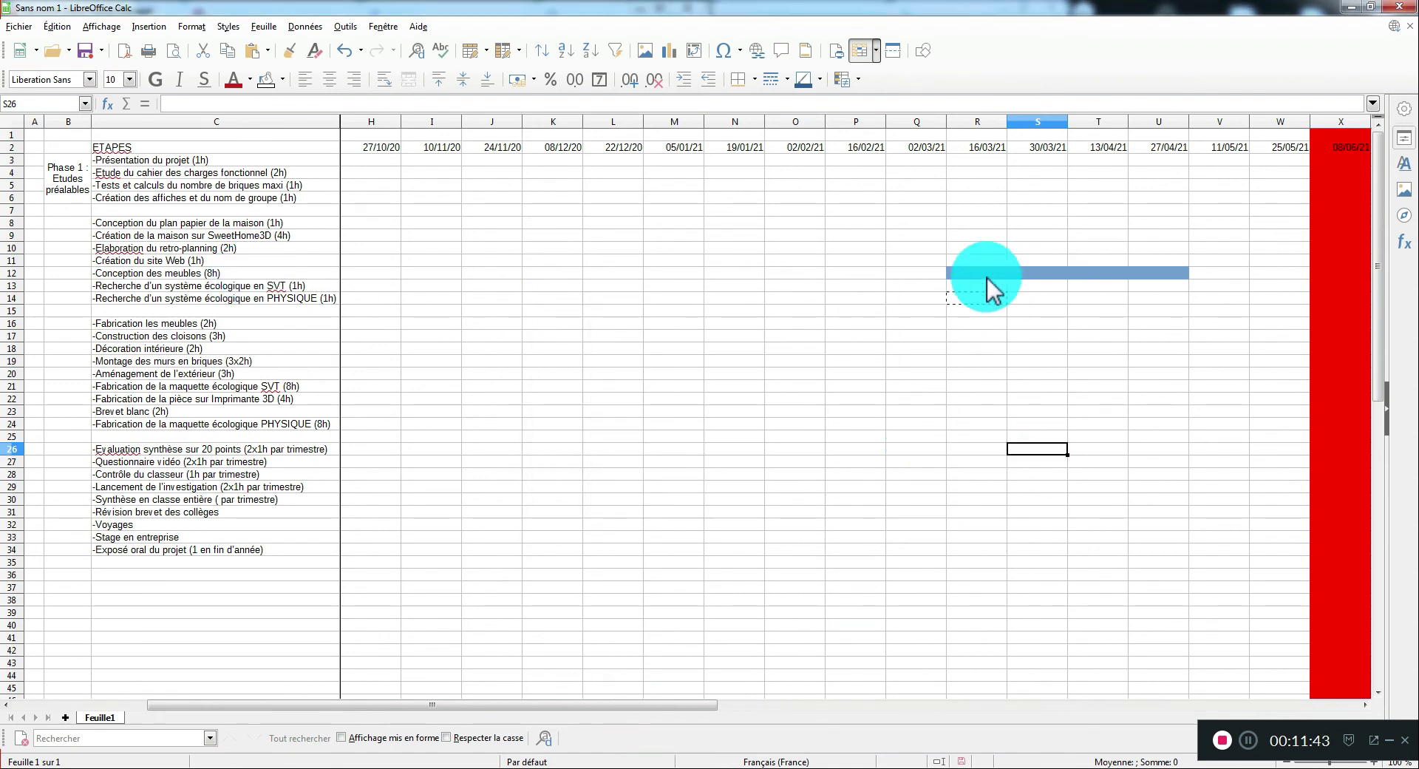
click(1131, 273)
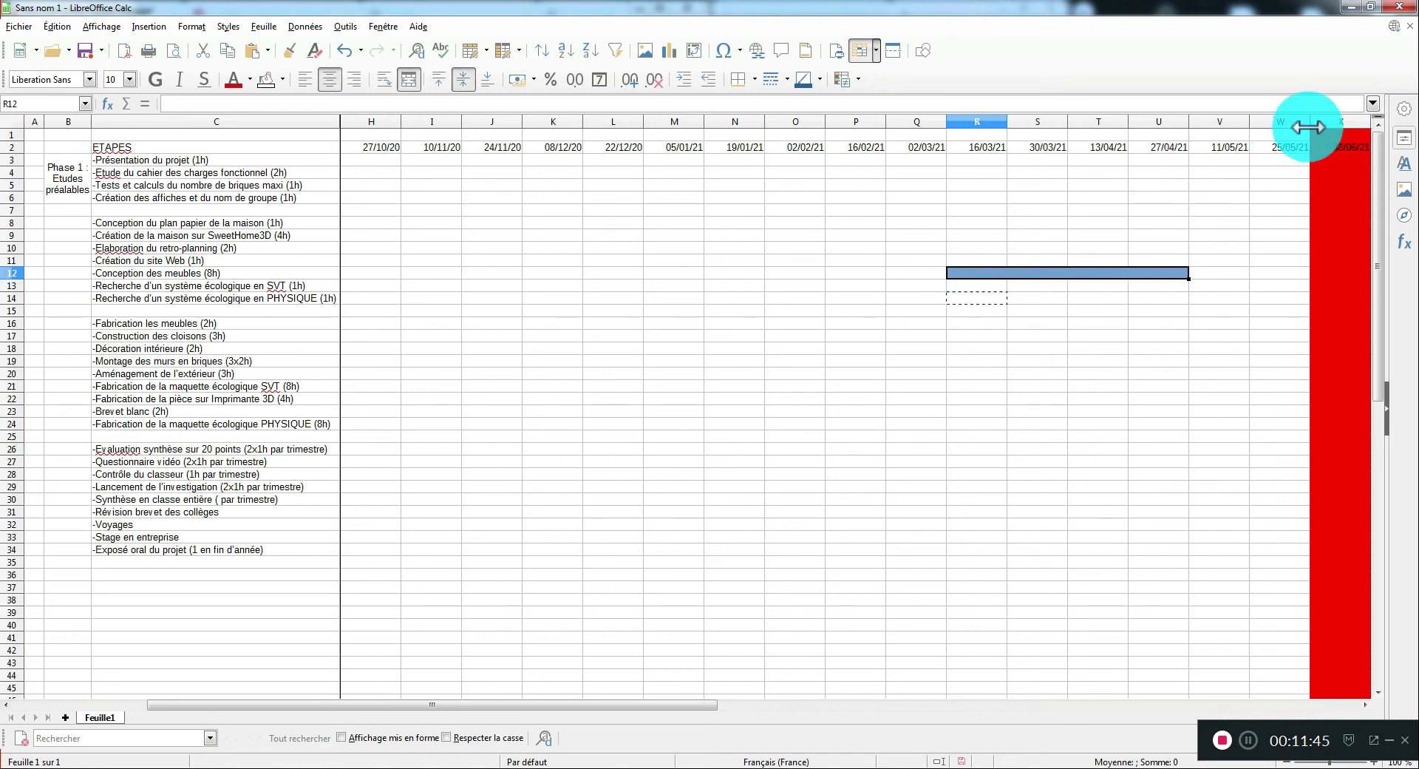
drag(1336, 121, 365, 122)
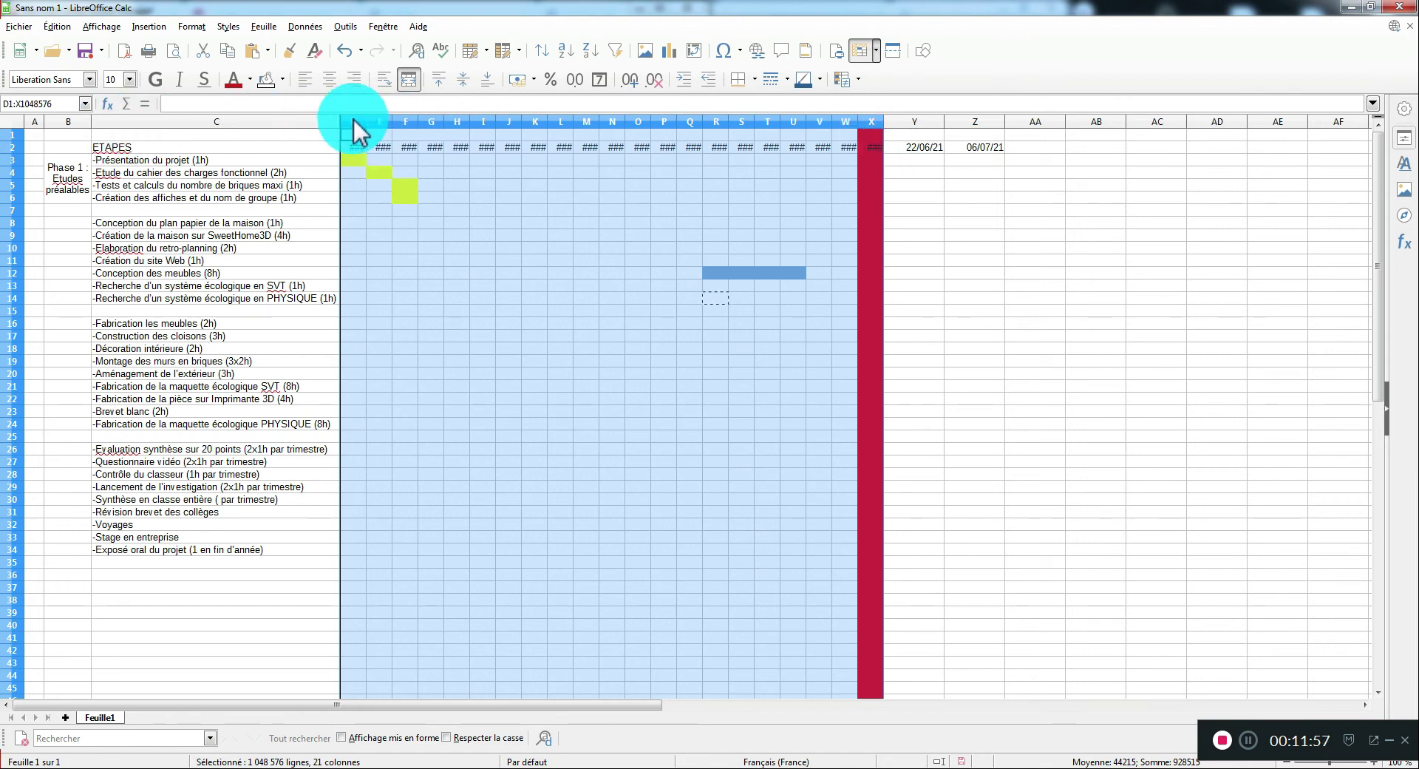
drag(358, 122, 1145, 127)
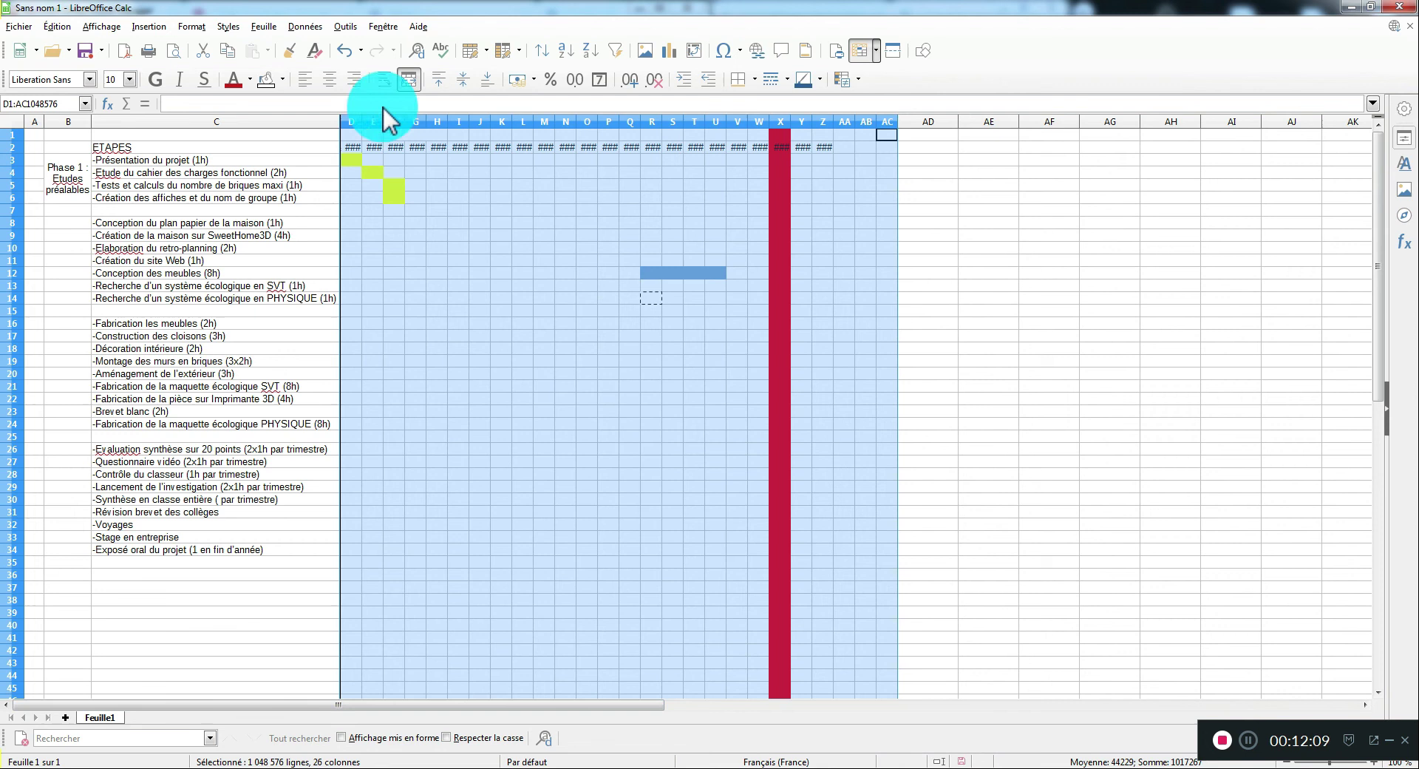
drag(363, 124, 372, 122)
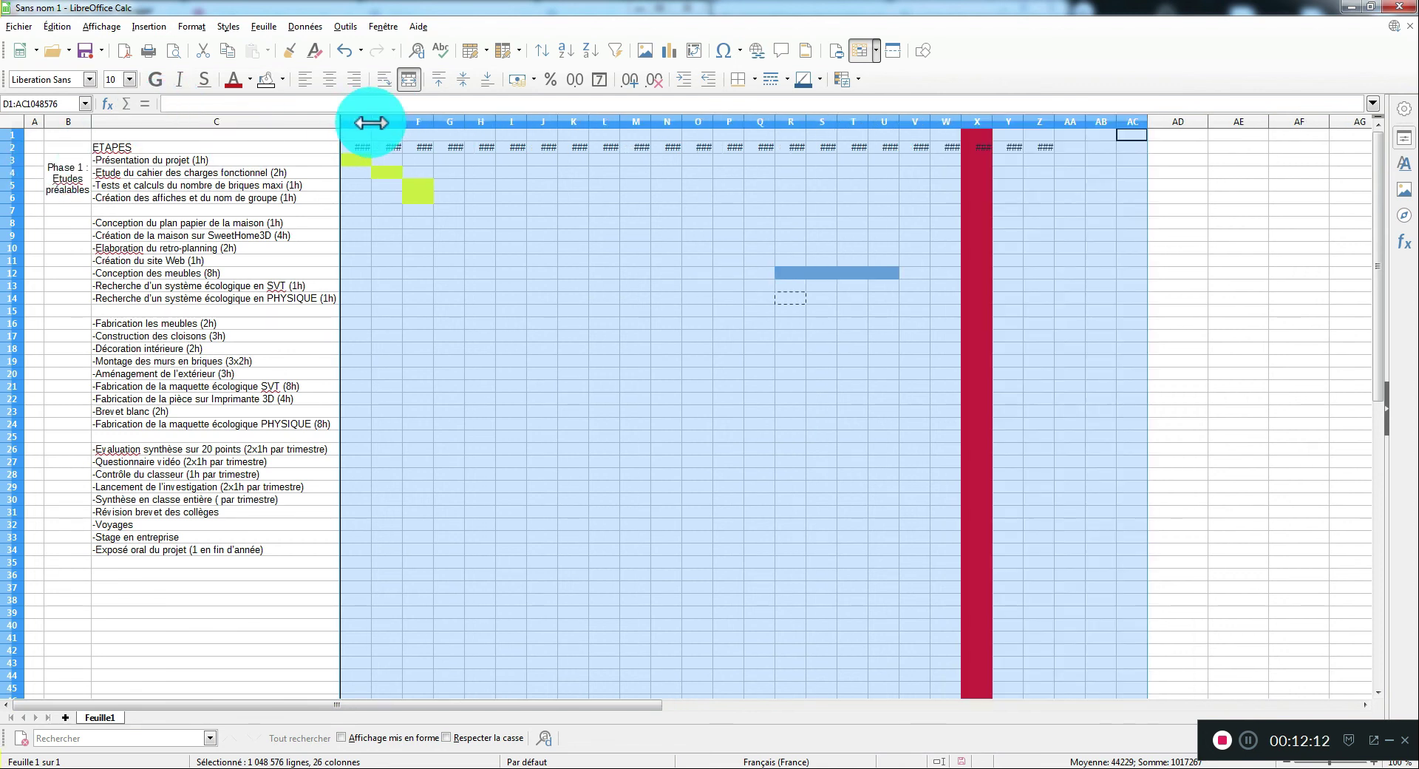
Step: Rotate the text of the date cells D2:Z2 by 90 degrees
click(7, 147)
click(382, 148)
drag(359, 145, 1039, 147)
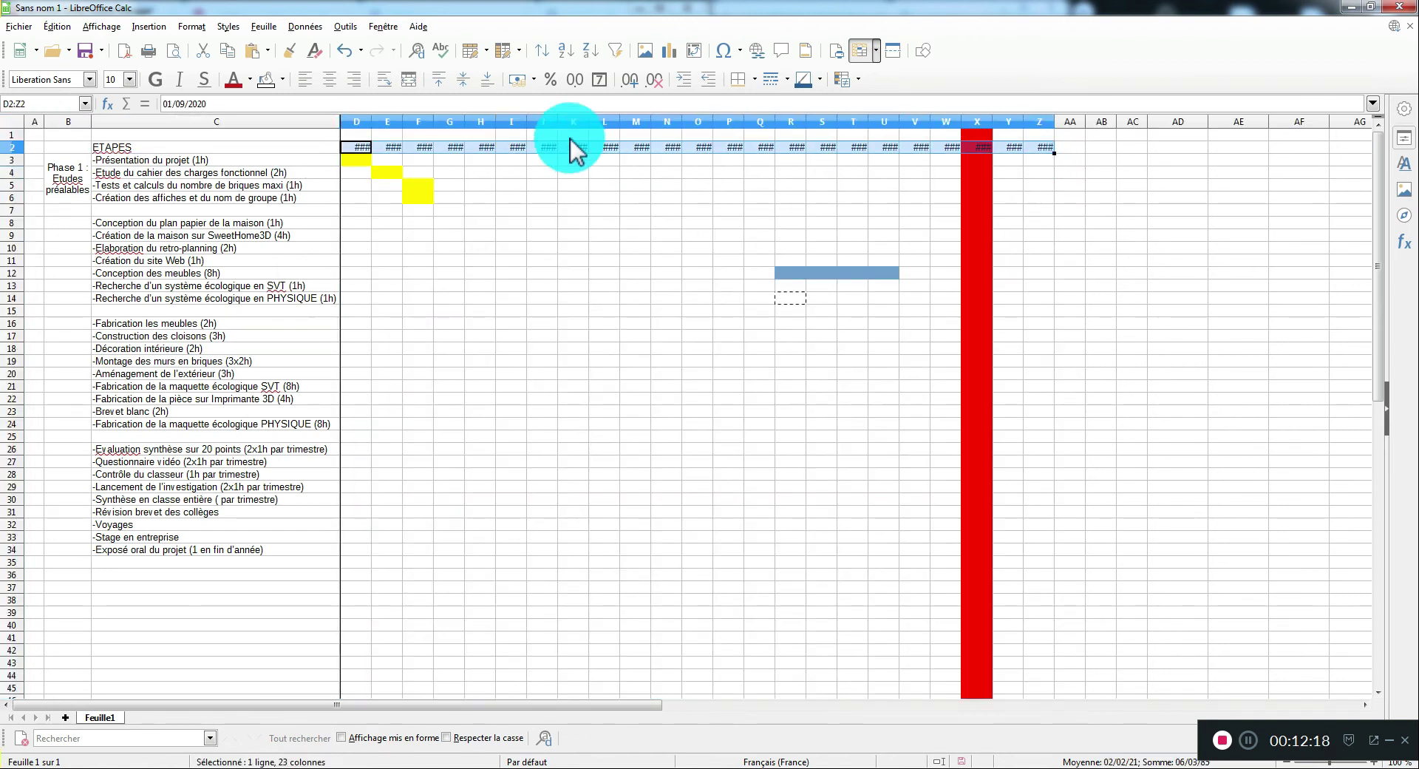
click(198, 26)
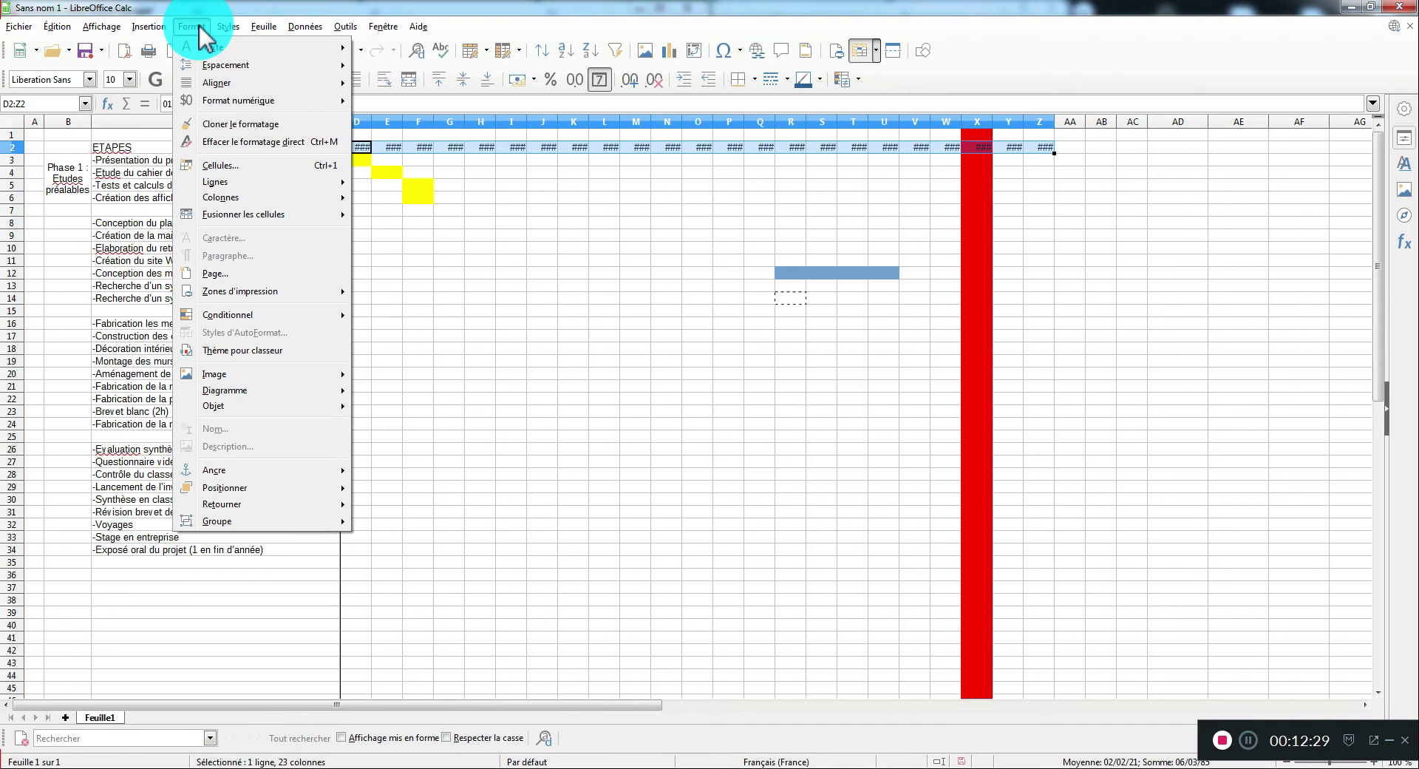
click(252, 171)
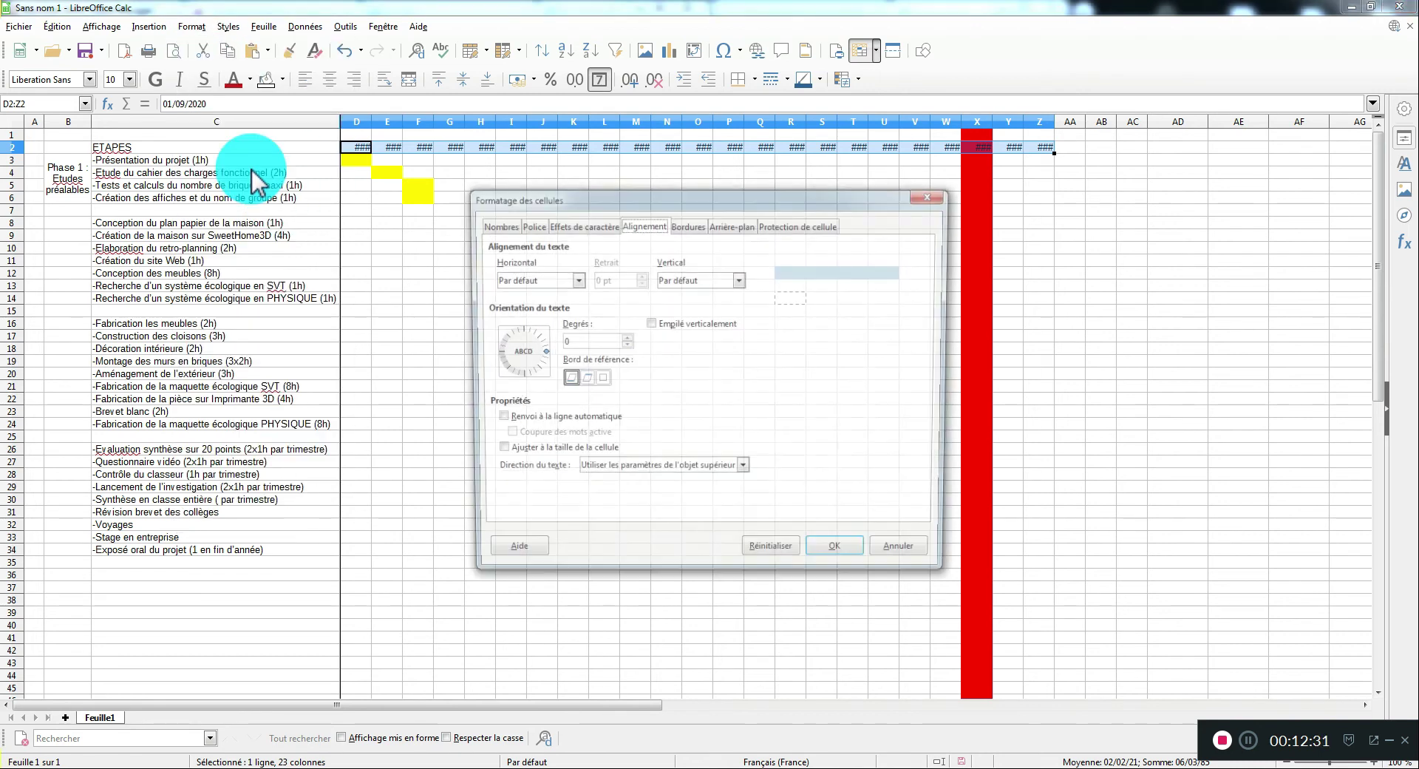
click(516, 332)
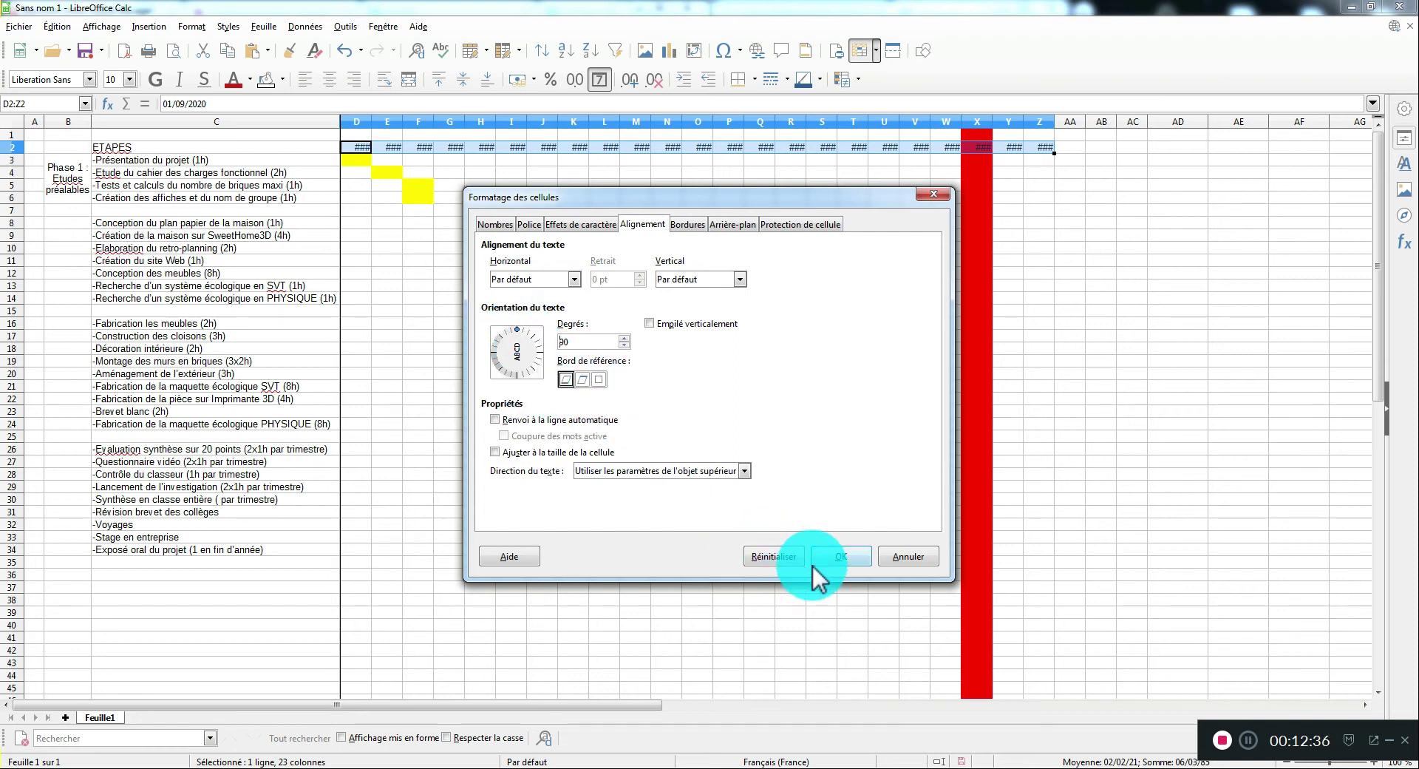
click(856, 562)
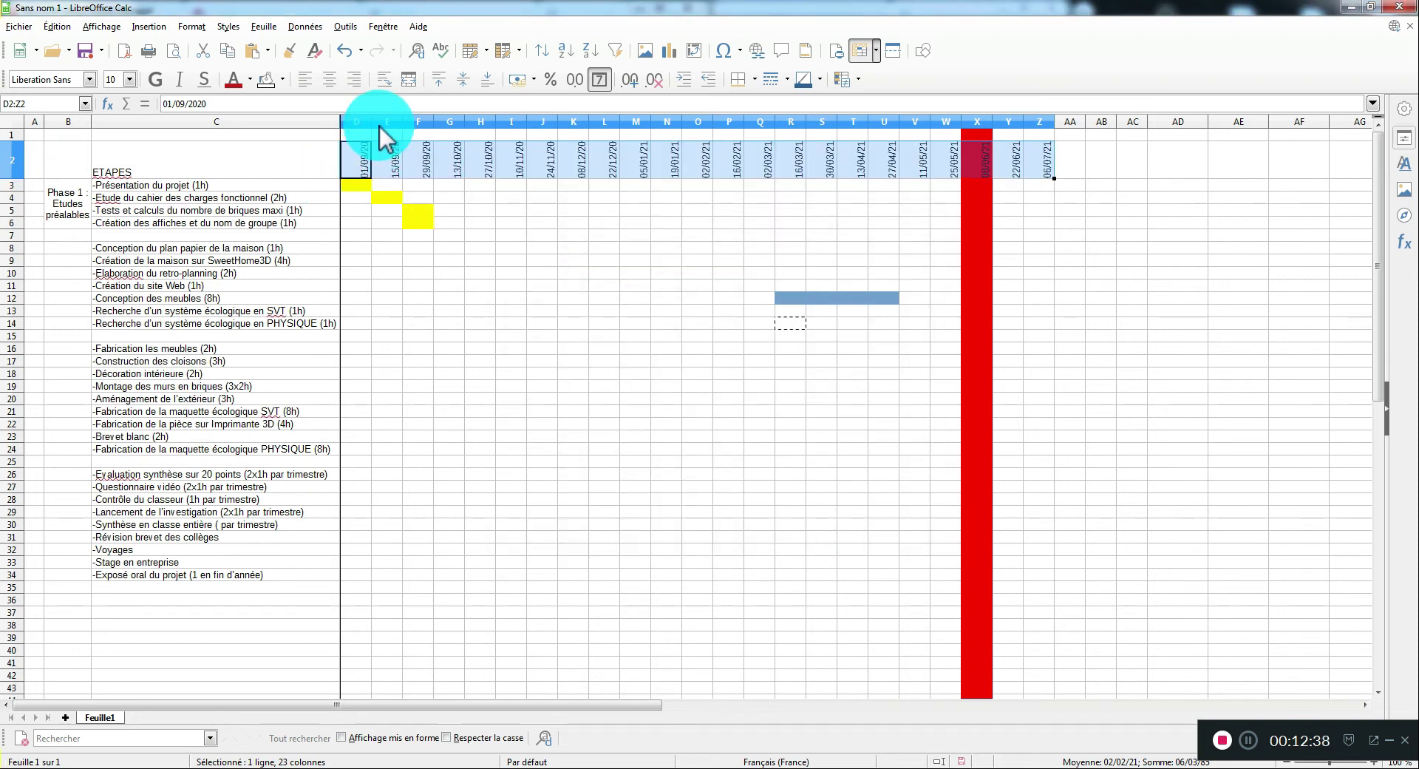
Step: Narrow columns D to Z further to suit the vertical dates
drag(358, 120, 1046, 125)
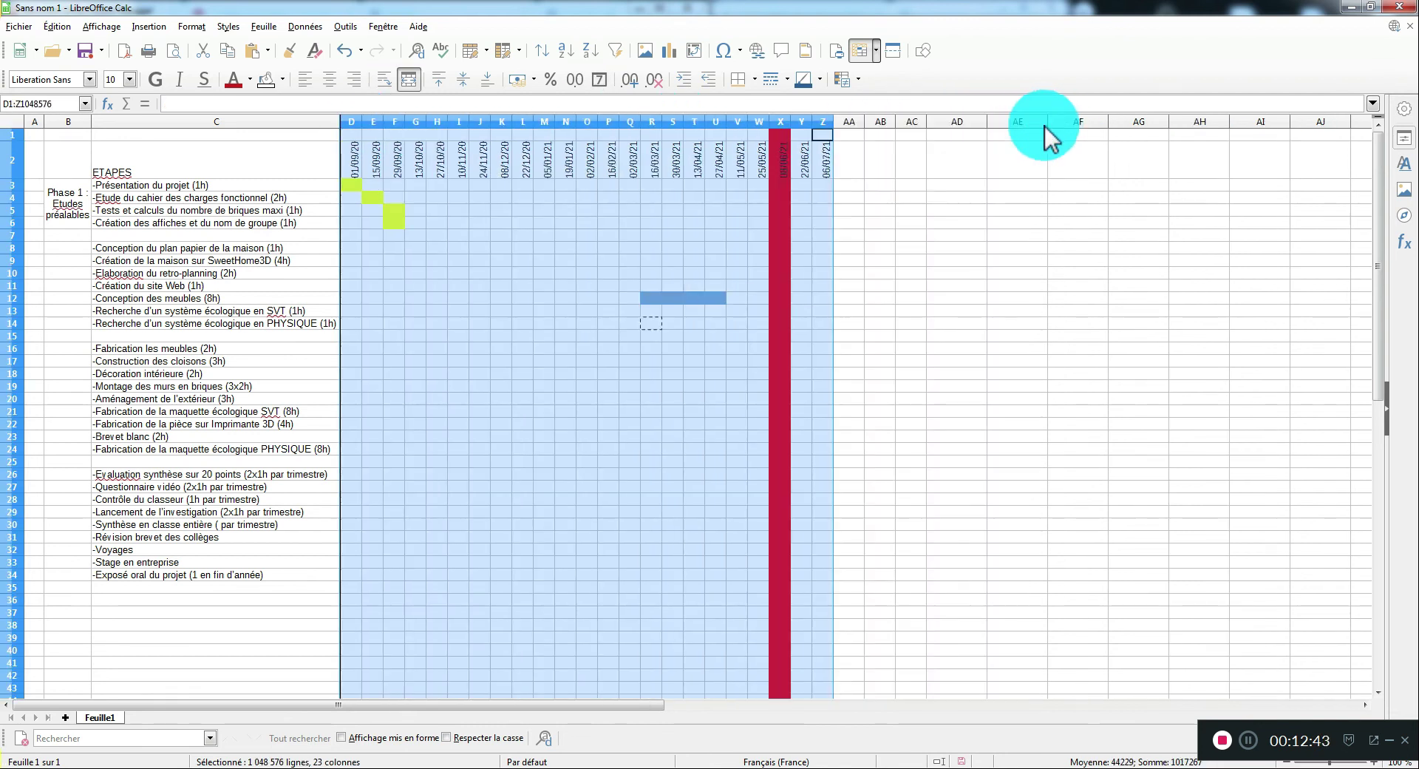
click(566, 311)
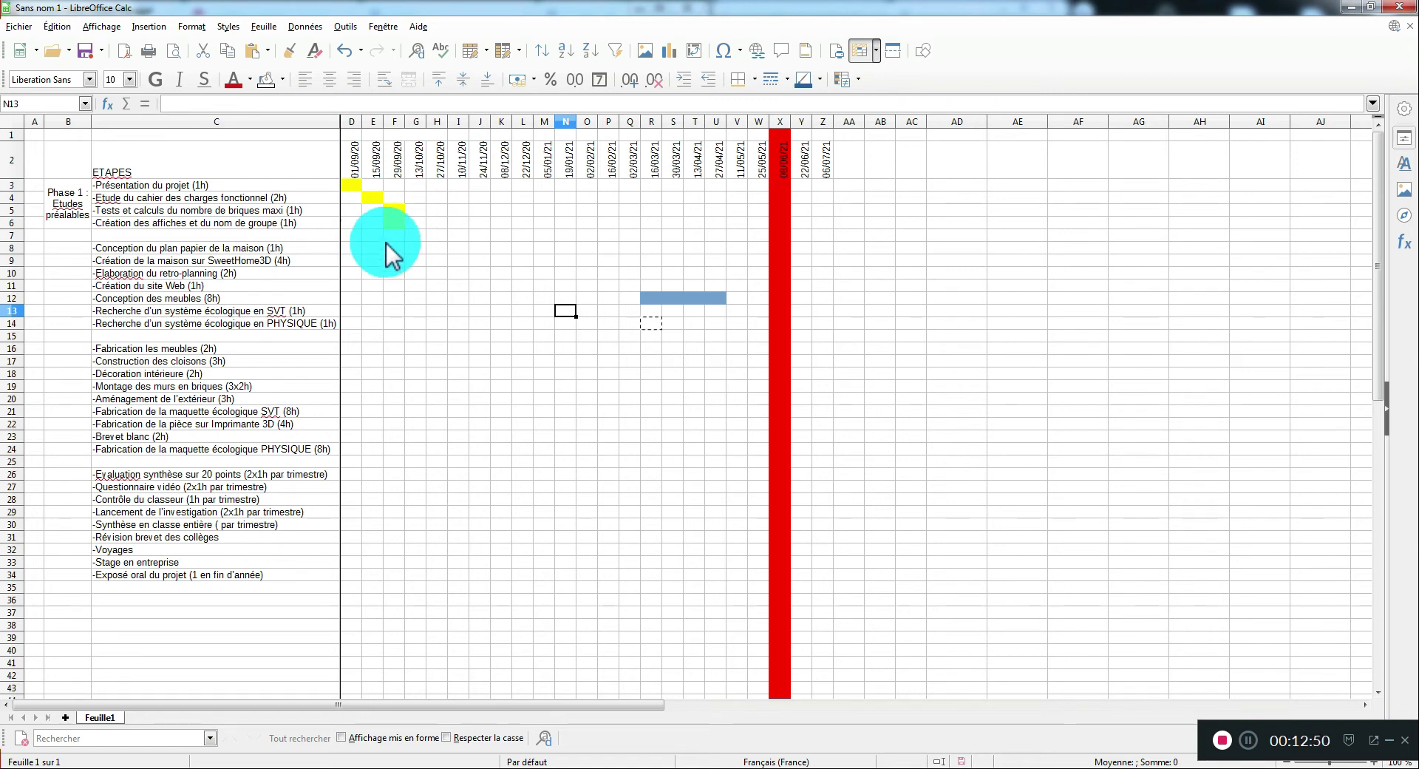
click(682, 300)
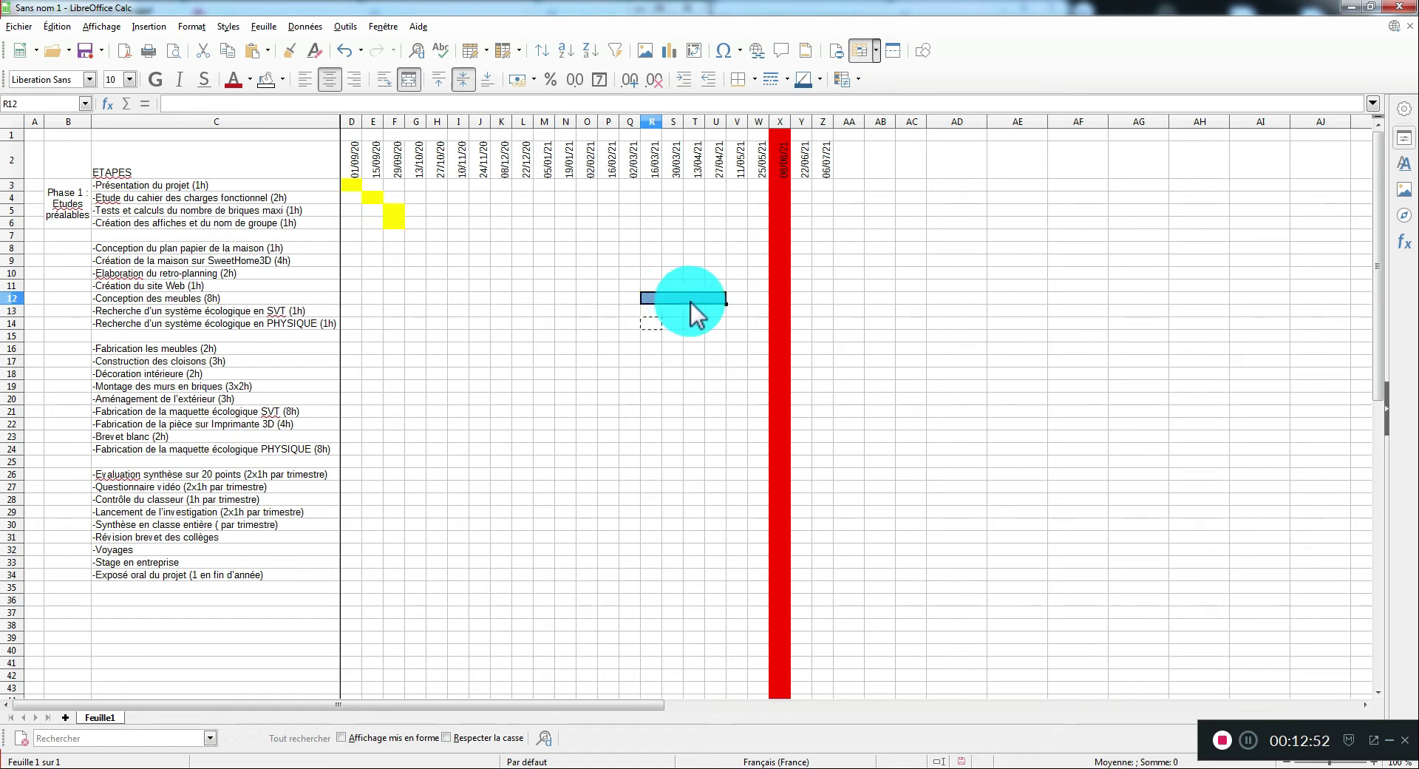
Step: Slightly increase the height of the date header row 2
scroll(645, 312, up, 1)
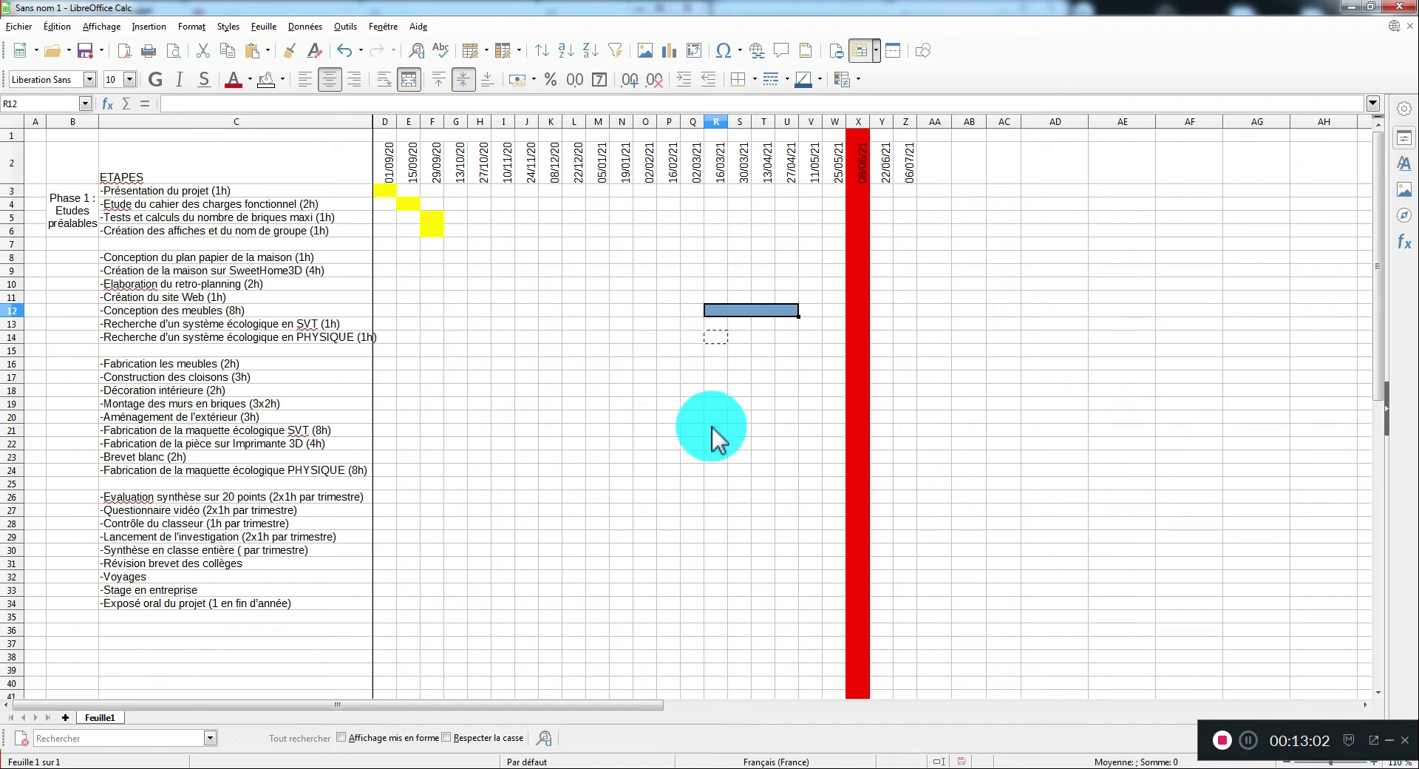
ctrl+scroll(713, 427, up, 5)
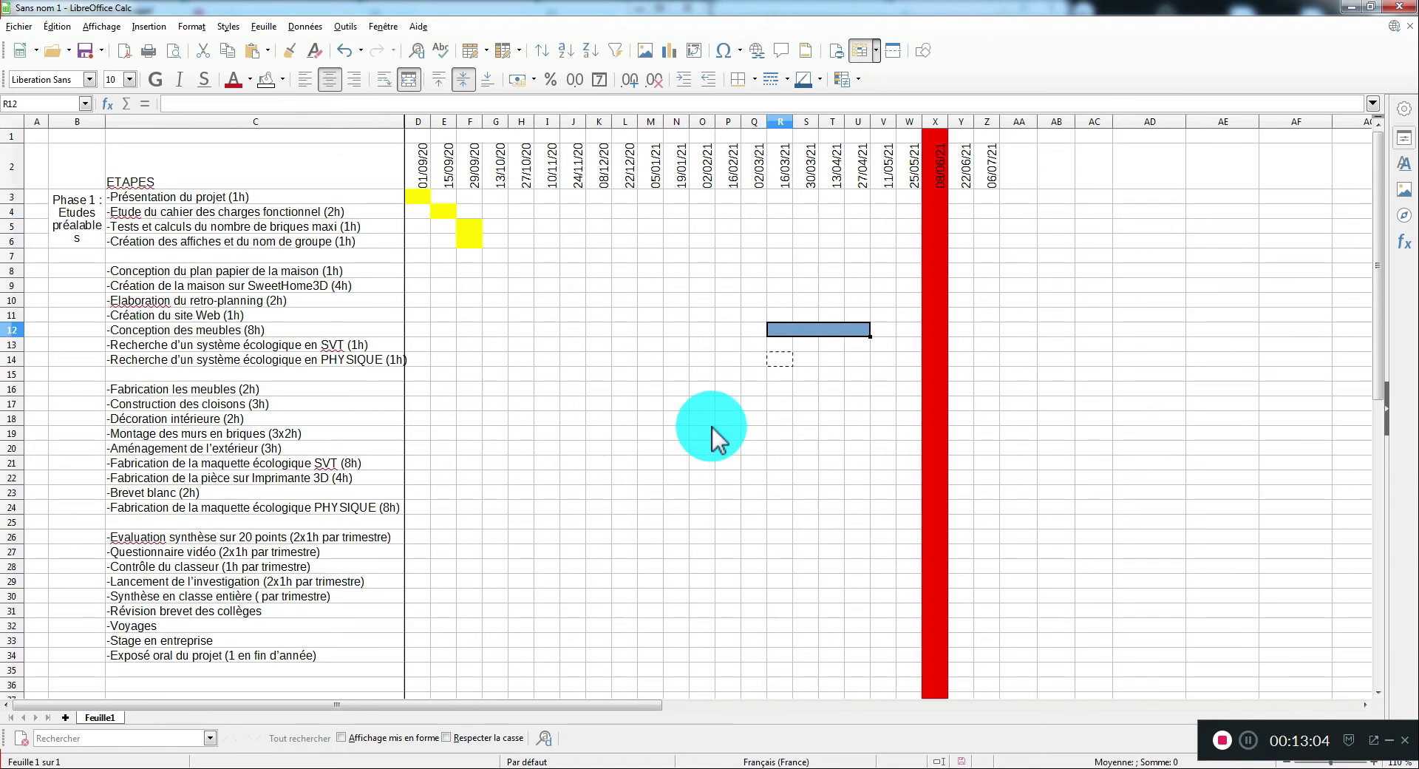
ctrl+scroll(713, 427, down, 1)
drag(27, 191, 26, 195)
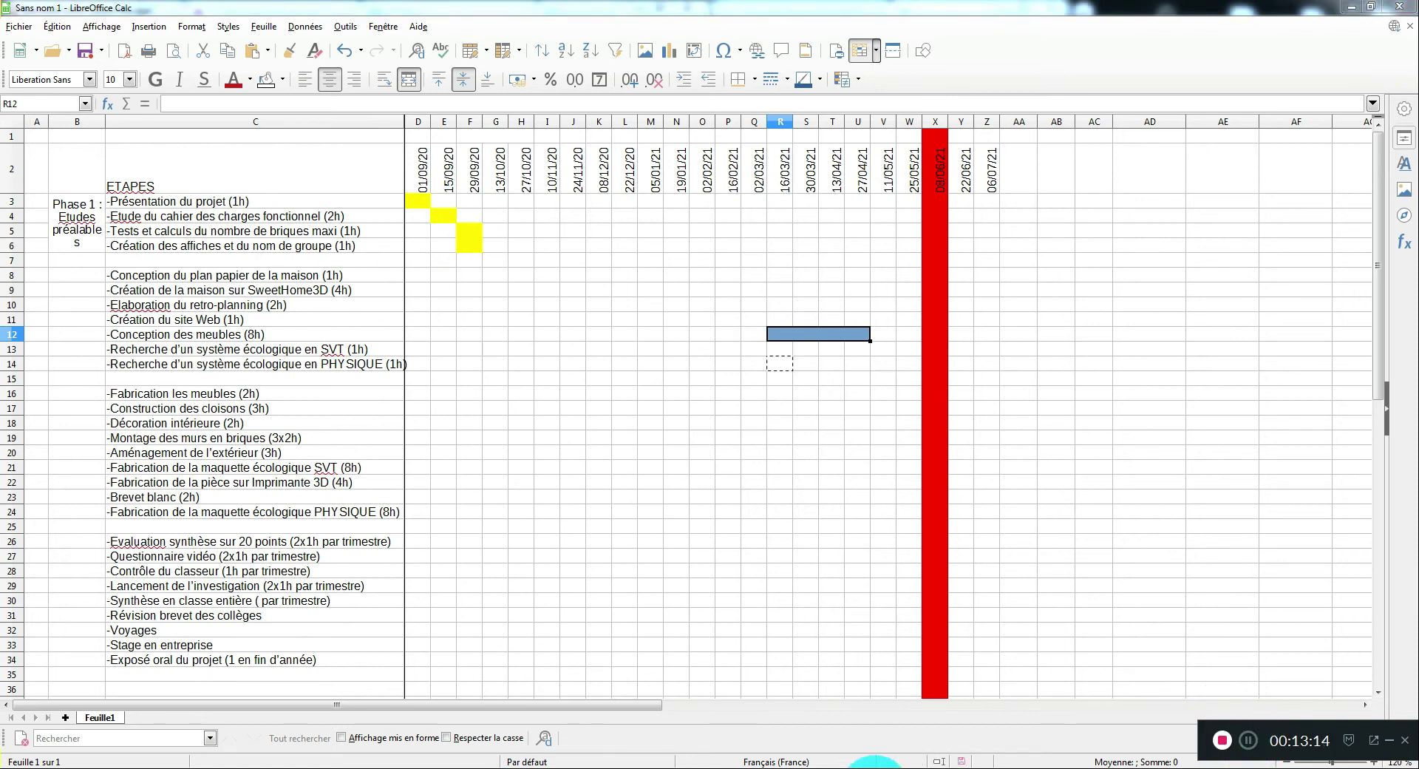
Step: Consult the roles in the Picture Manager notes image and label the blue Conception des meubles bar "Elève 1"
mouse_move(870, 762)
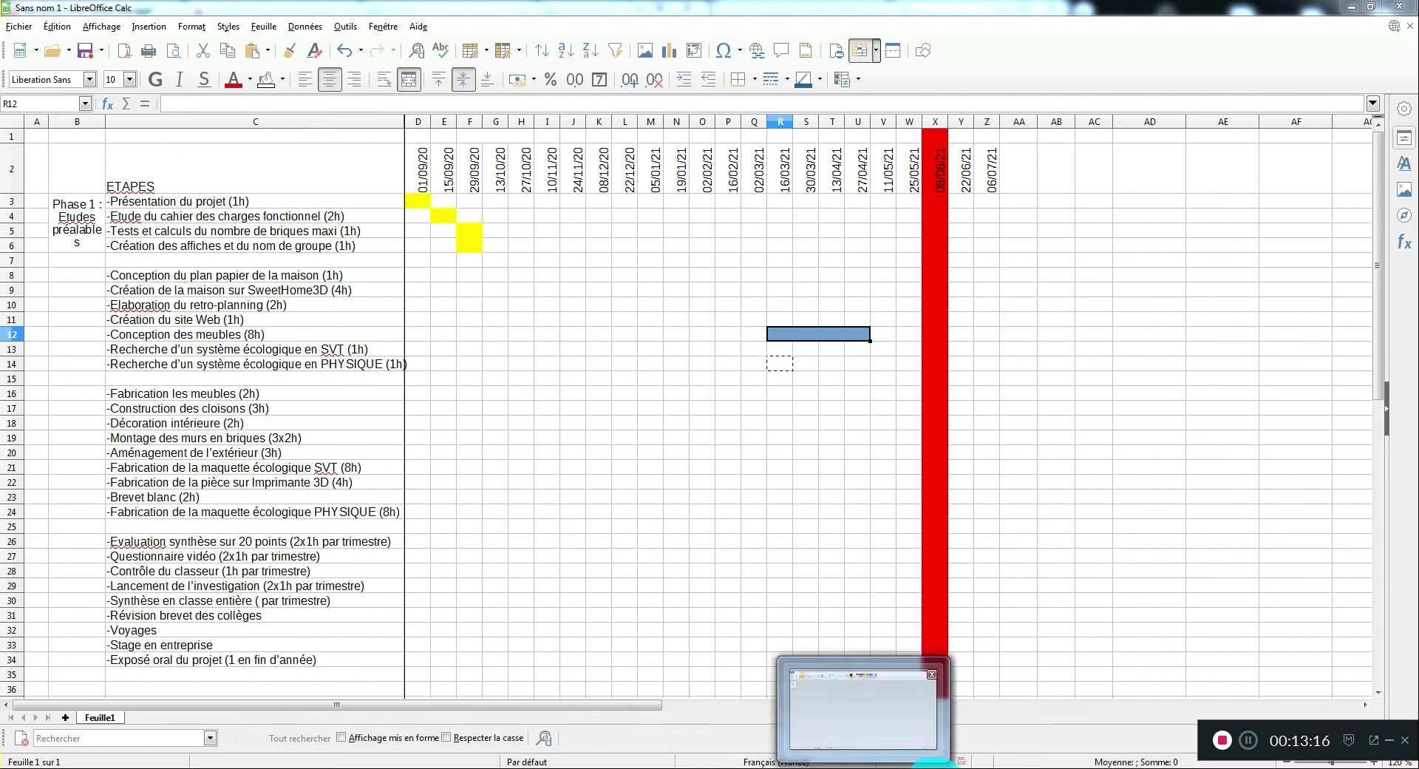
click(972, 763)
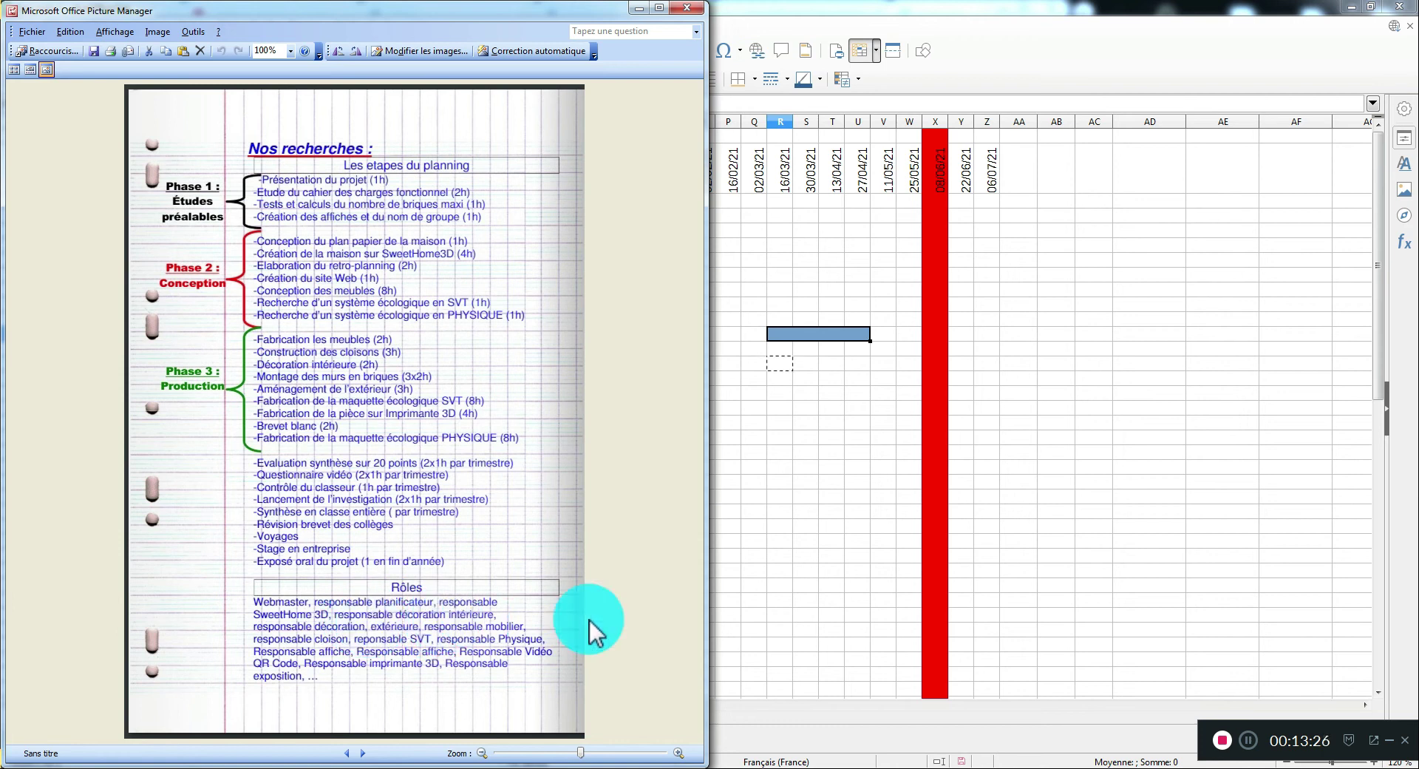
click(955, 753)
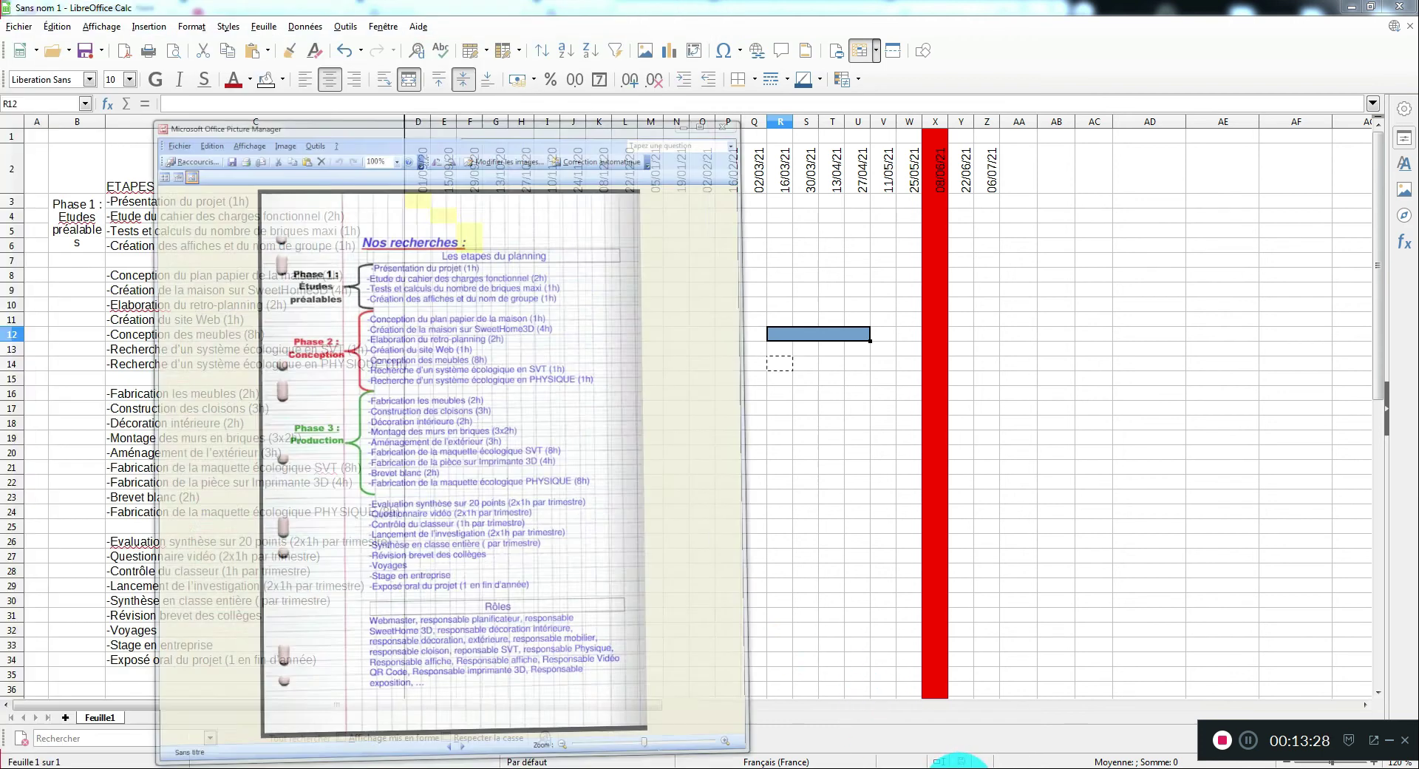
double_click(815, 331)
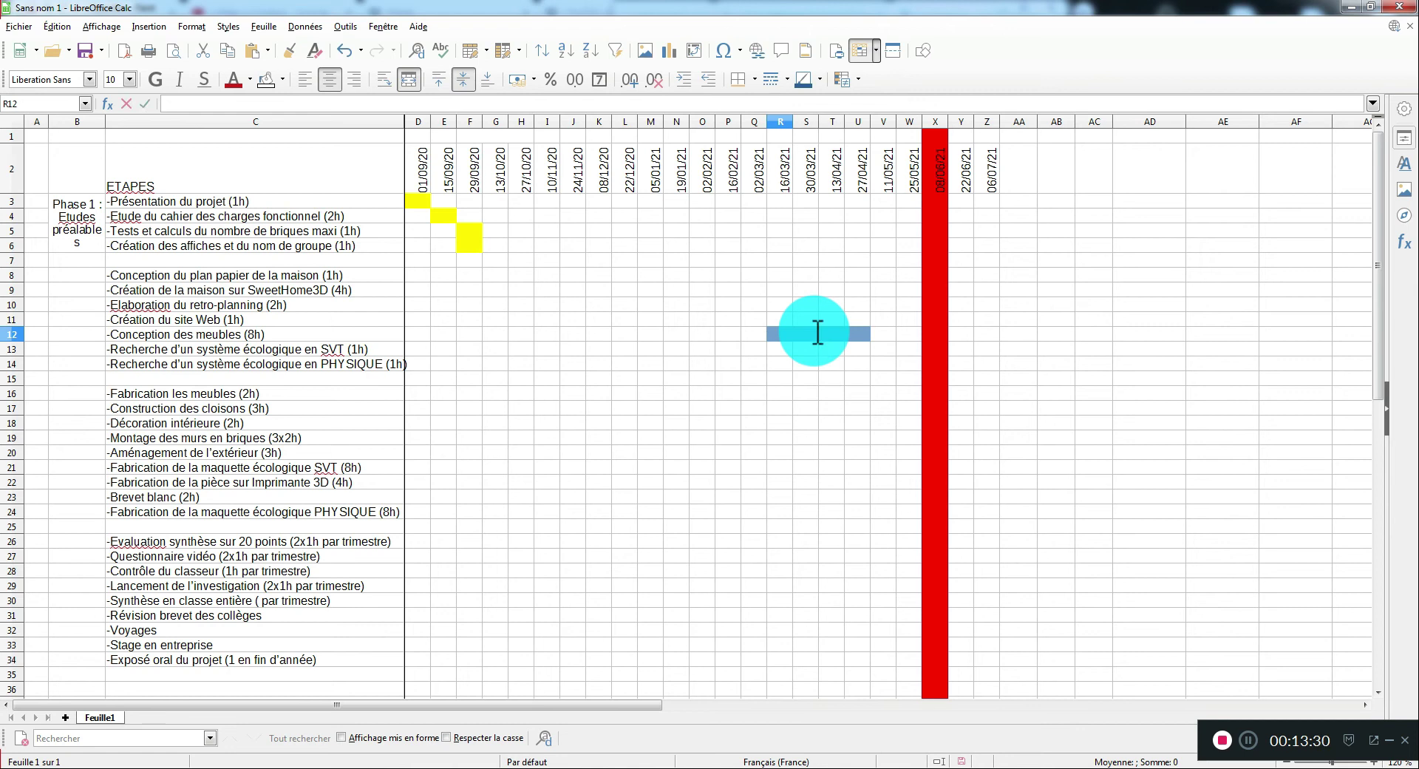
click(324, 104)
text(Elève 1)
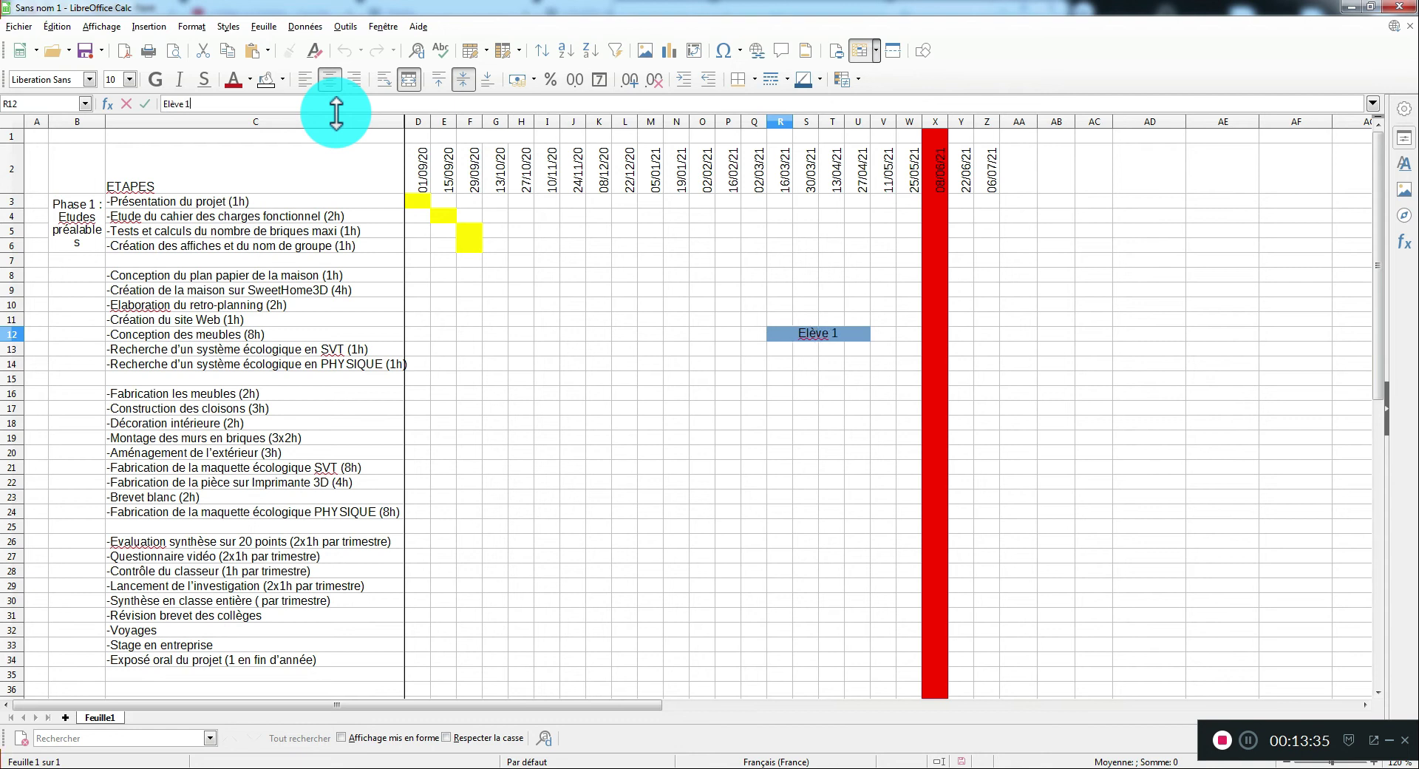
key(Return)
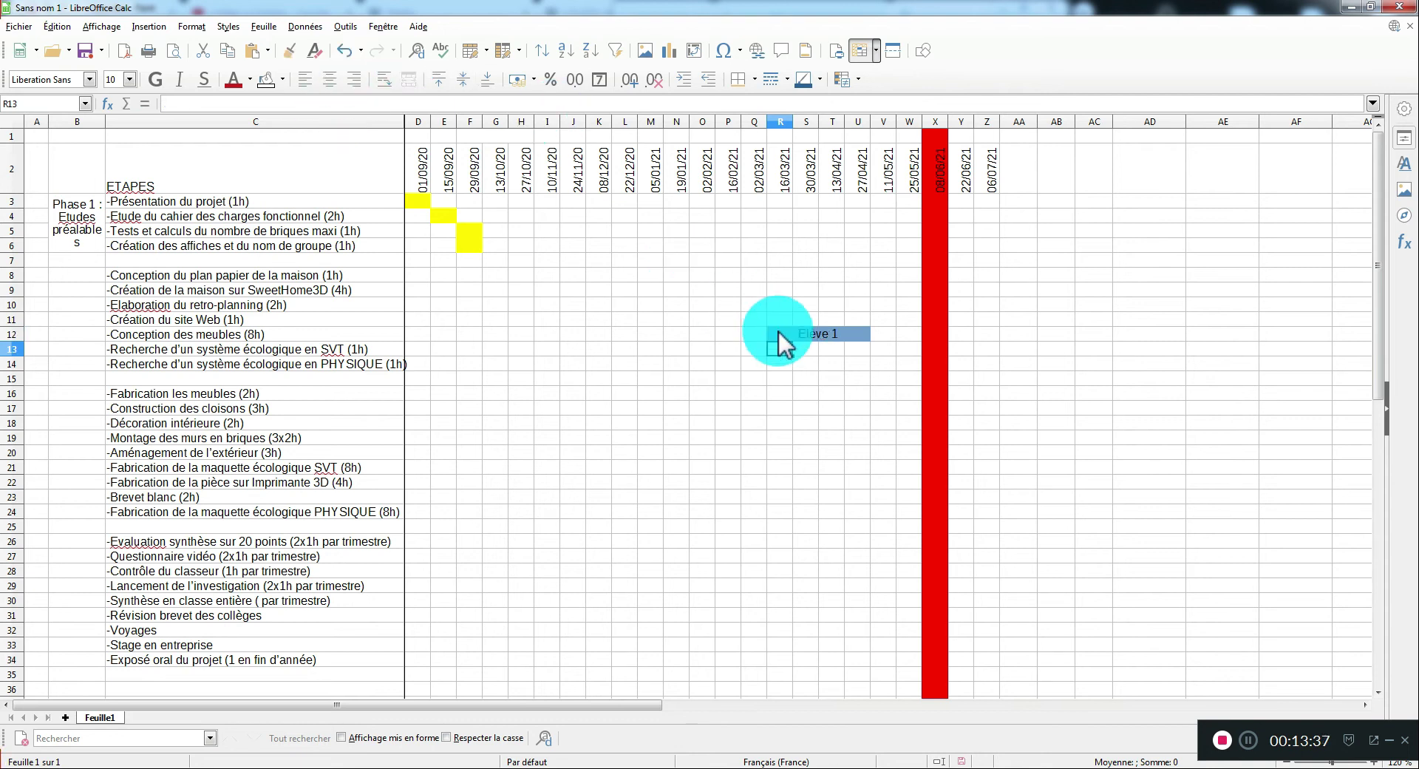
click(836, 336)
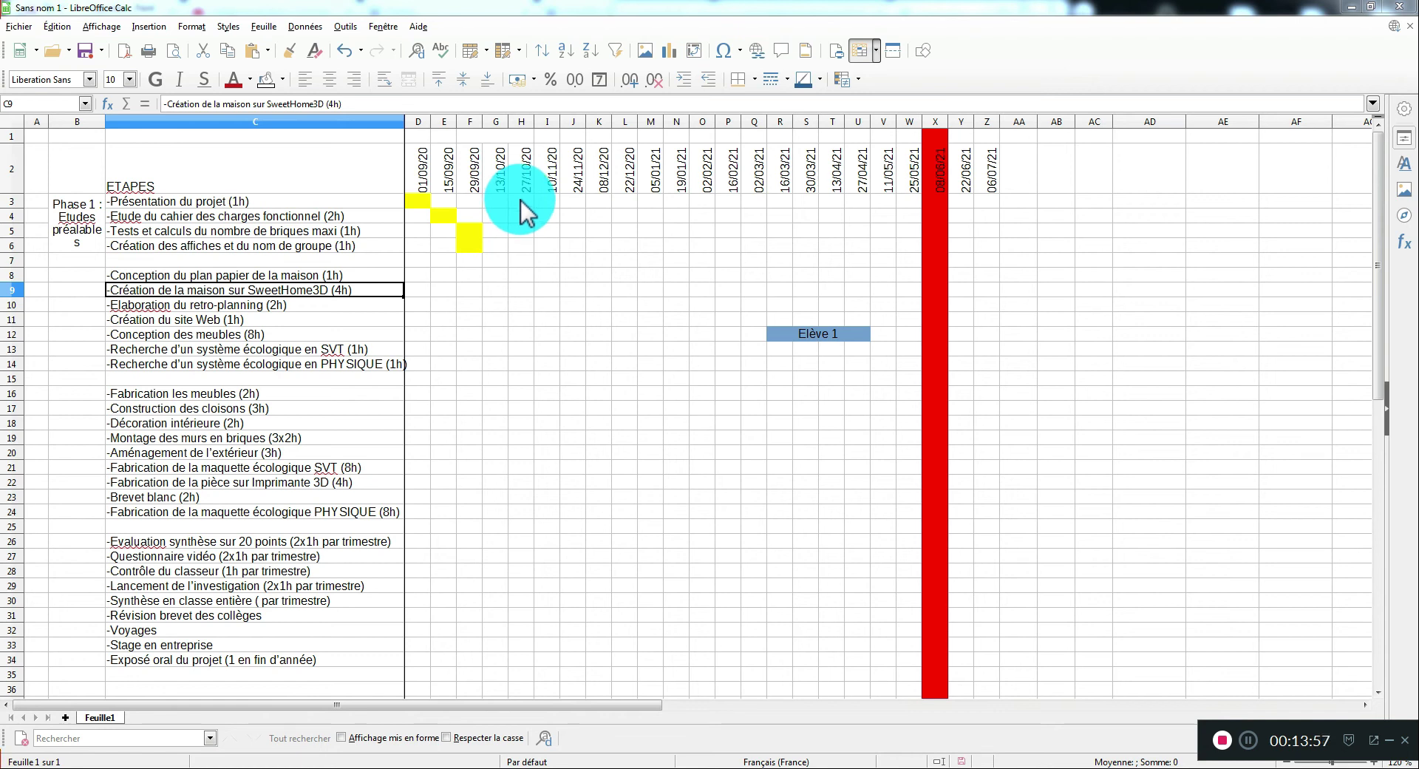
Step: Copy the text "Stage en entreprise" from cell C33, without its leading dash
click(193, 648)
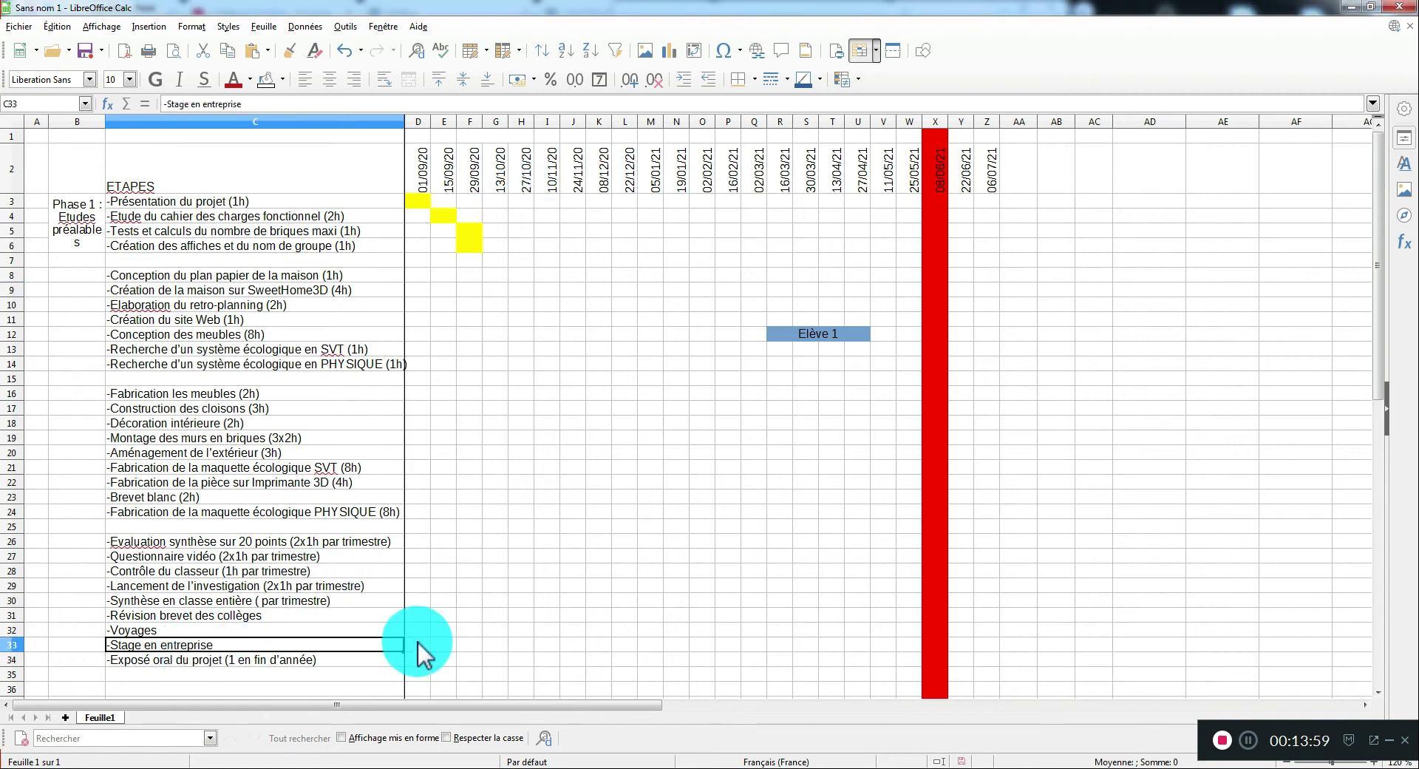
drag(275, 105, 171, 103)
click(273, 104)
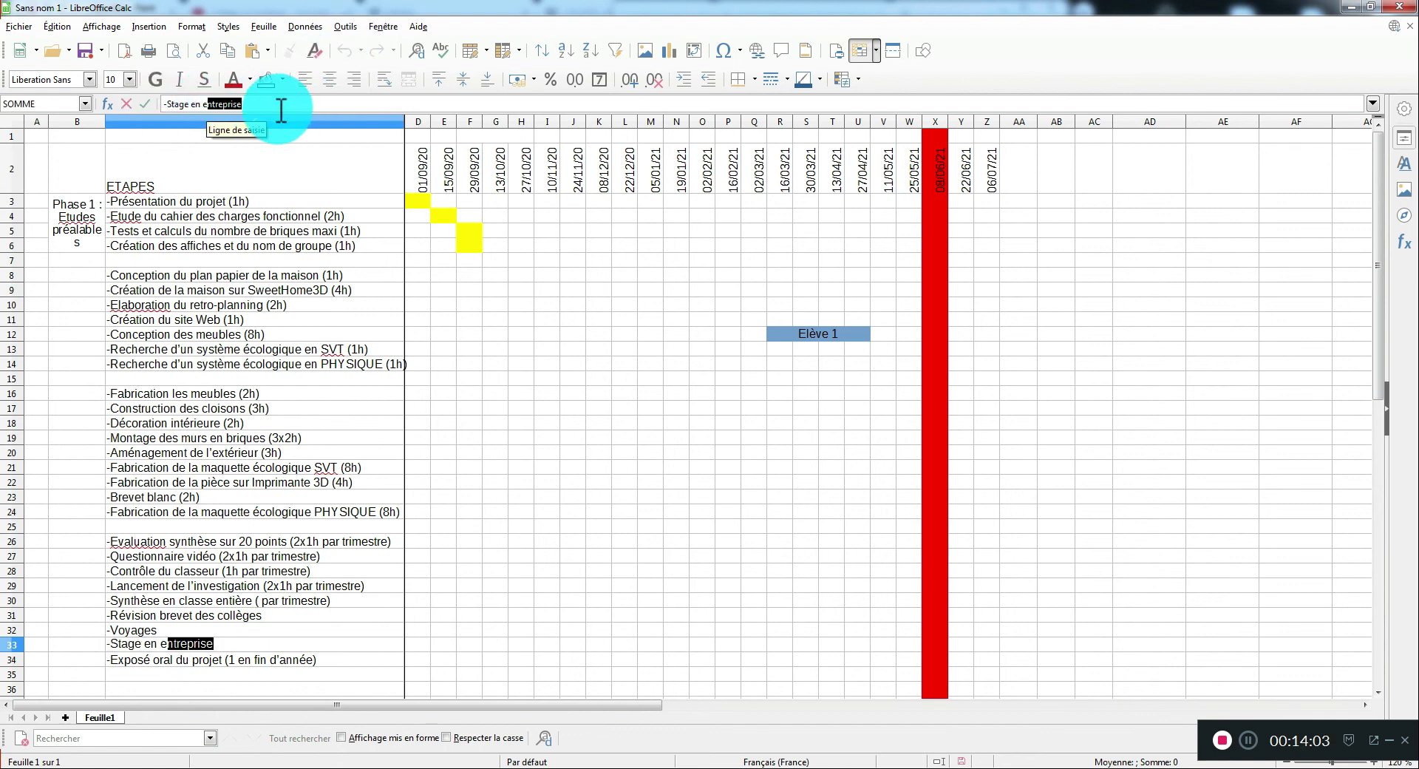
drag(274, 104, 168, 103)
right_click(201, 105)
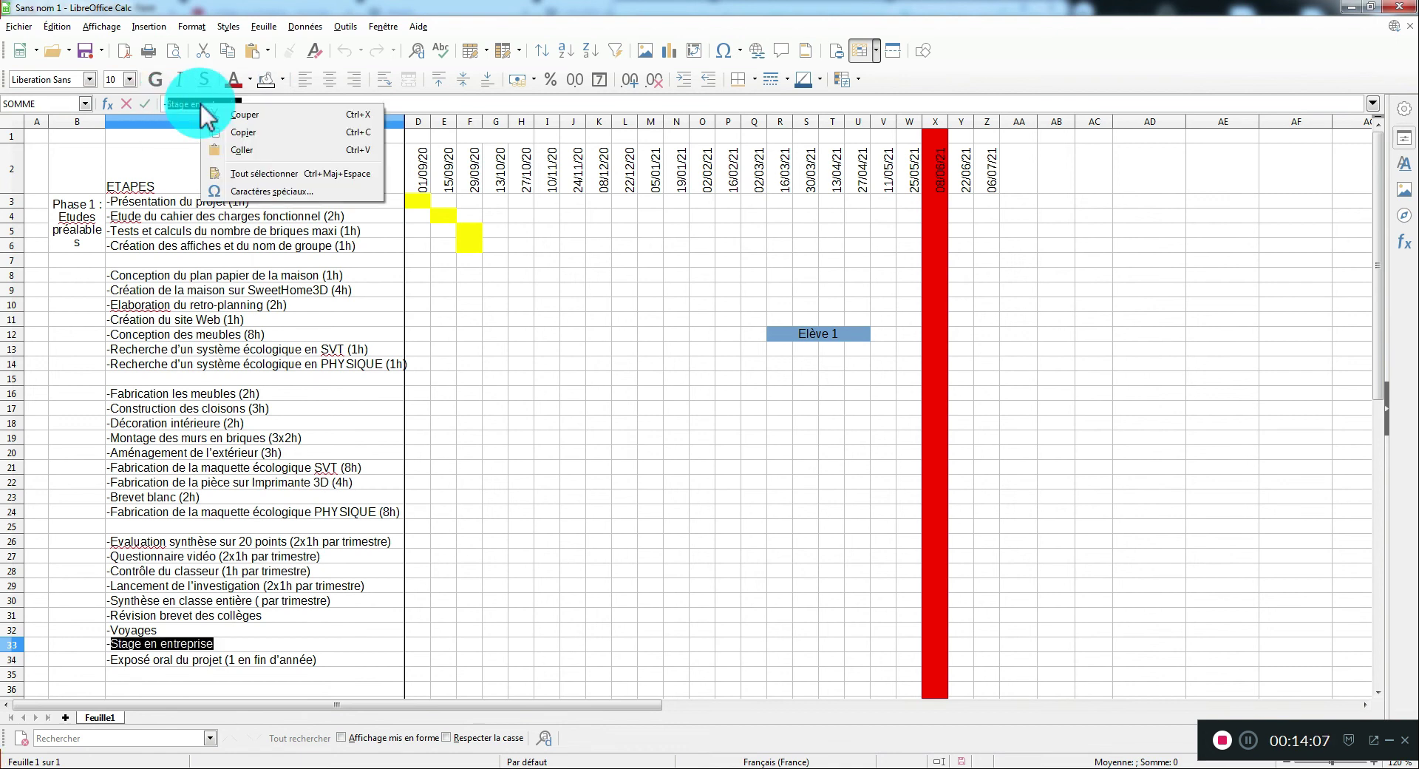
click(237, 132)
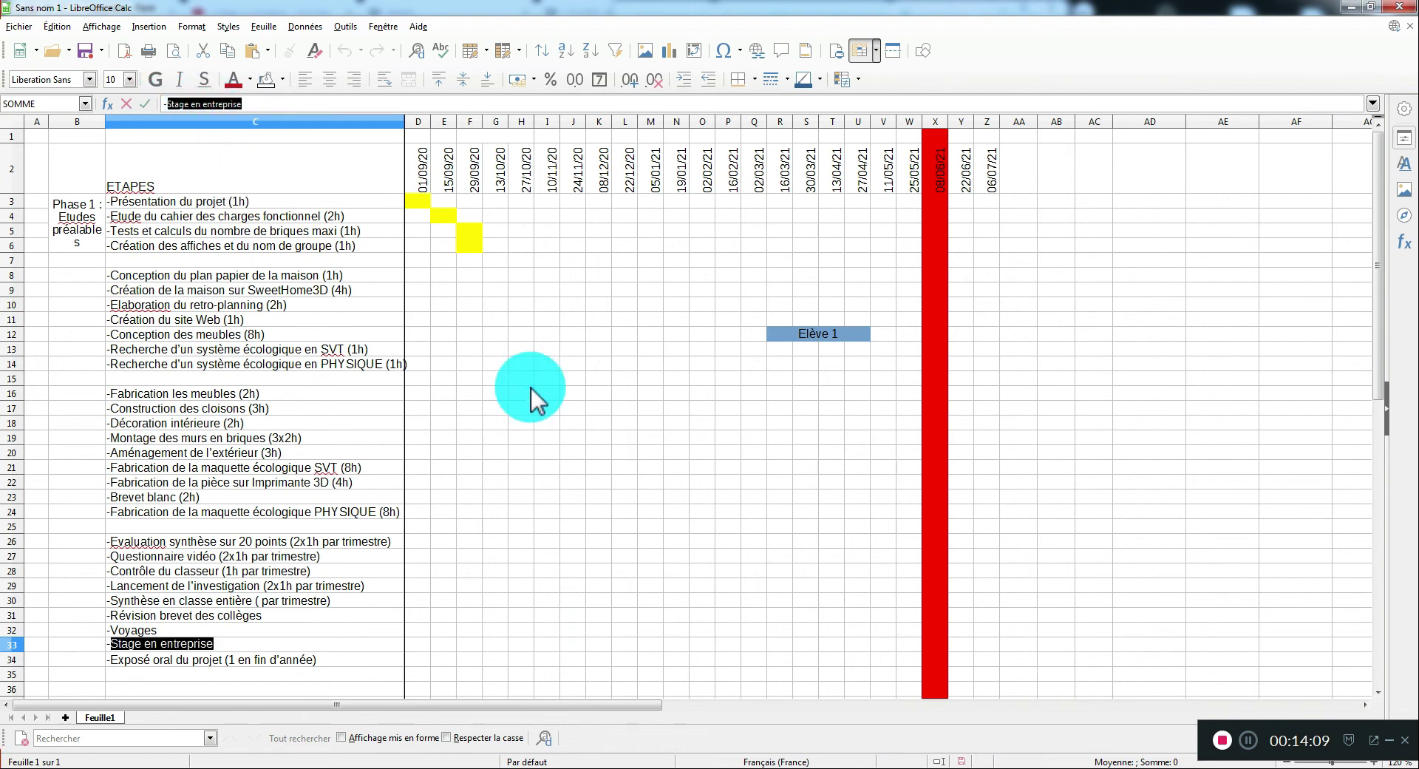
click(550, 207)
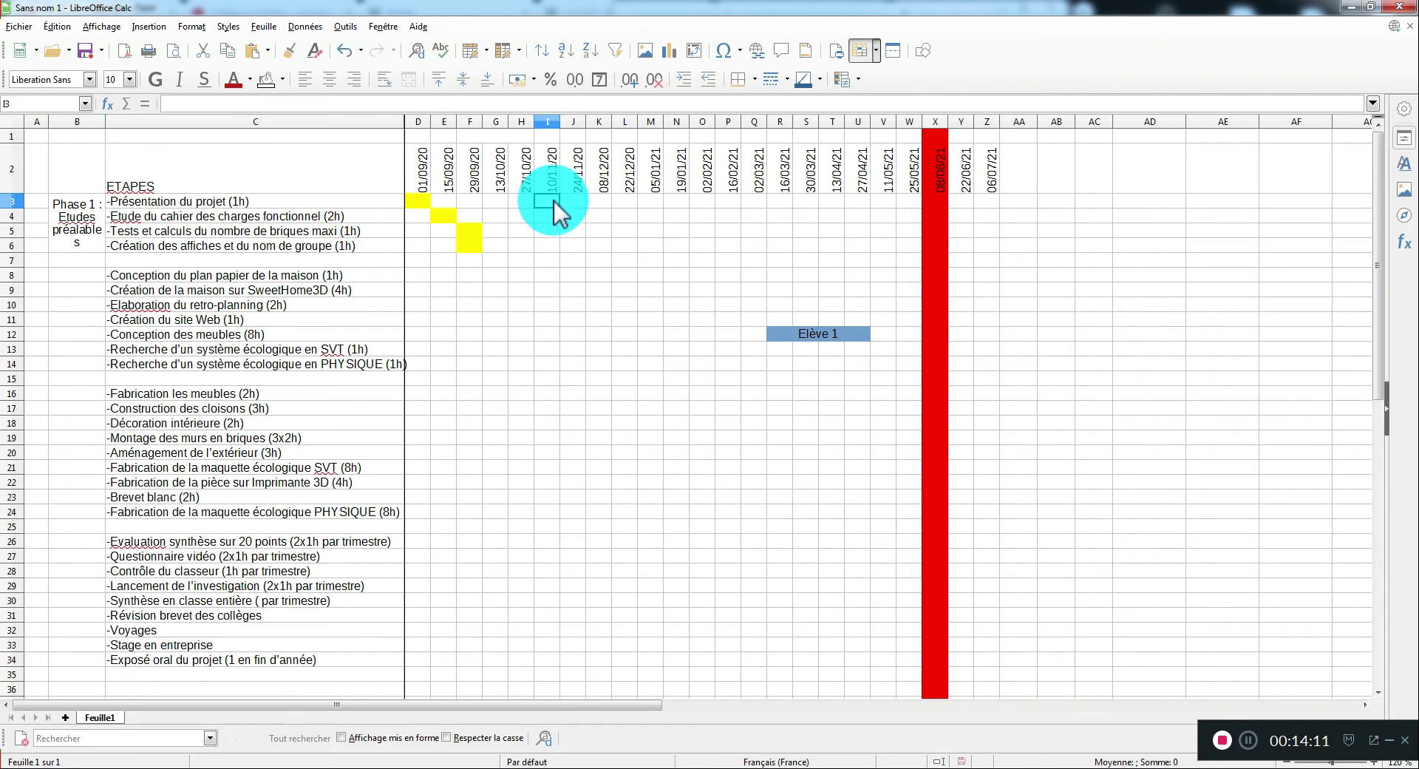
Step: Merge and center cells N3:N34 under 19/01/21 and paste "Stage en entreprise" into the merged cell
drag(678, 204, 681, 658)
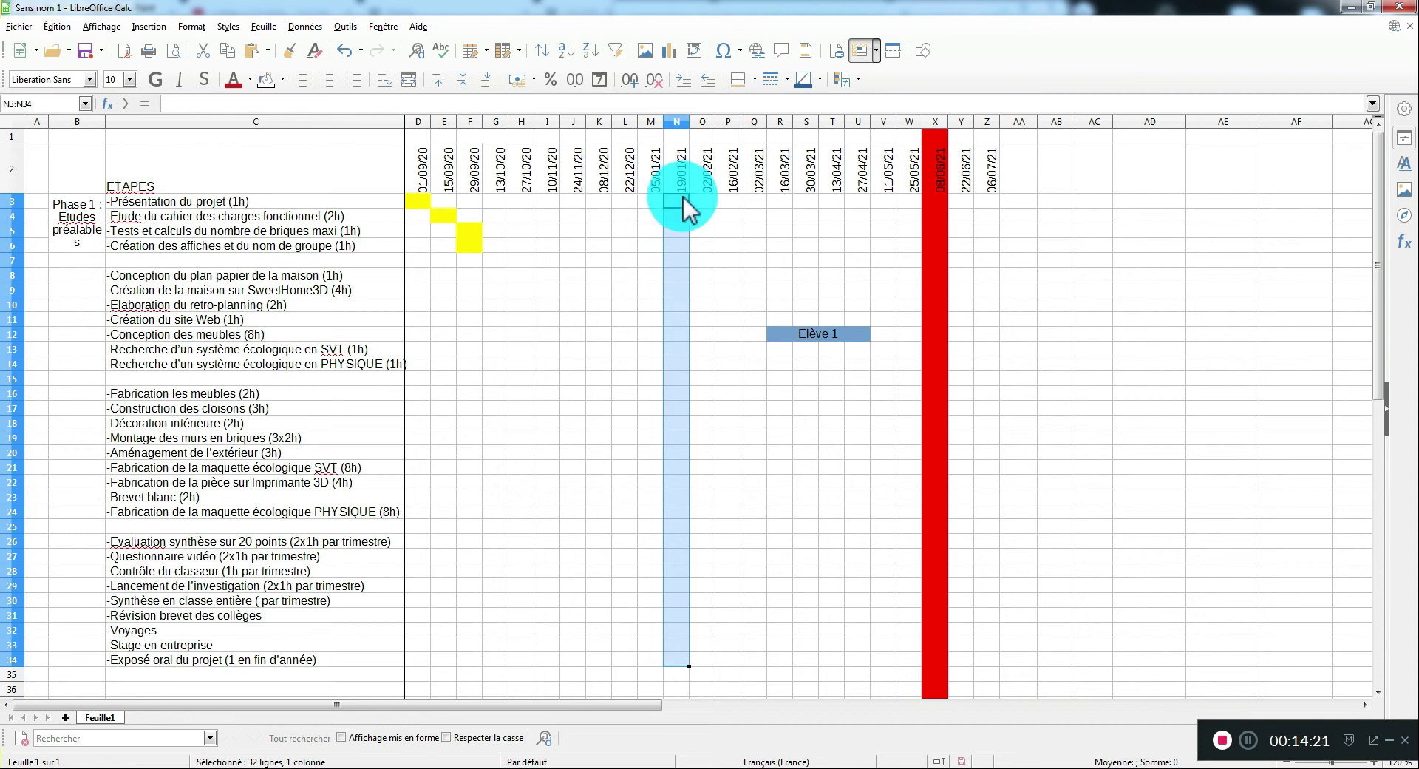
click(409, 81)
click(475, 101)
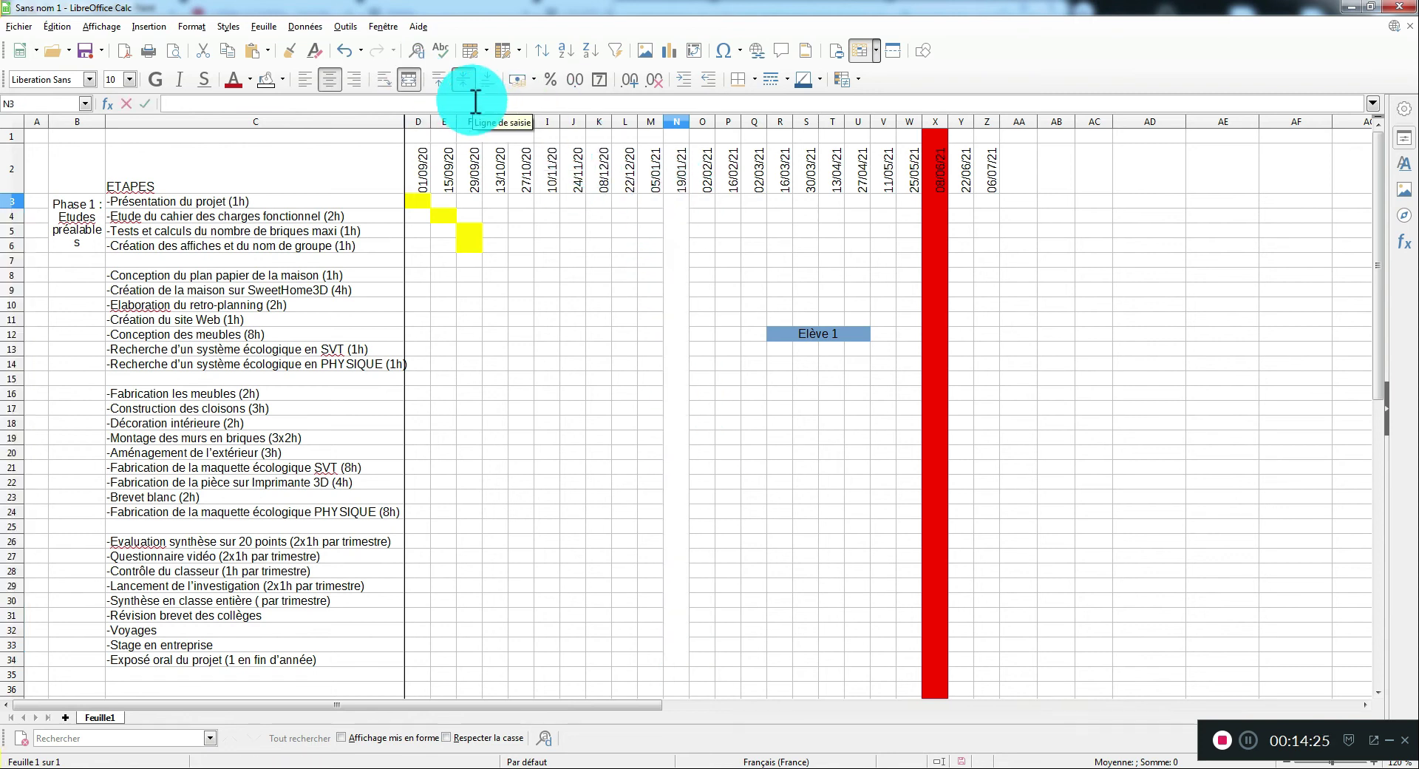
right_click(412, 105)
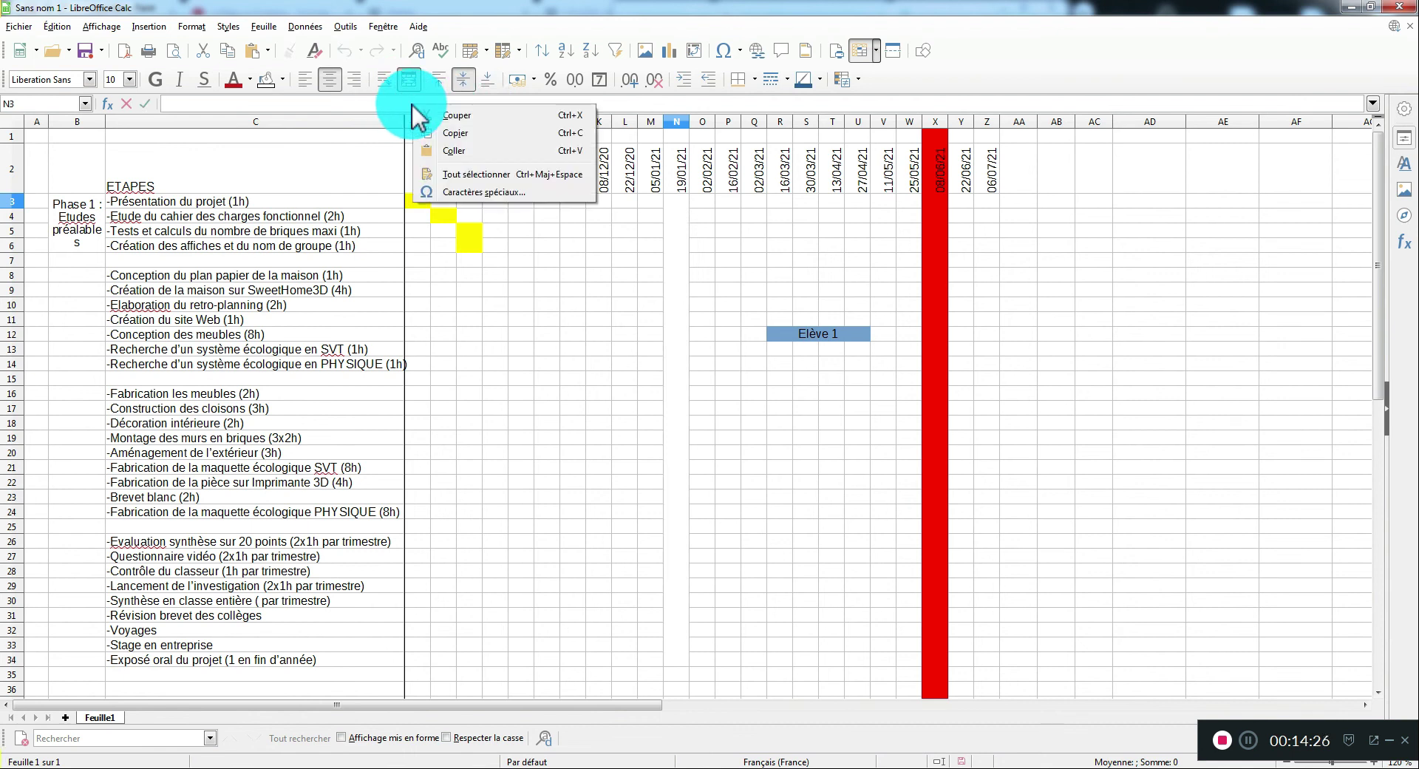
click(442, 148)
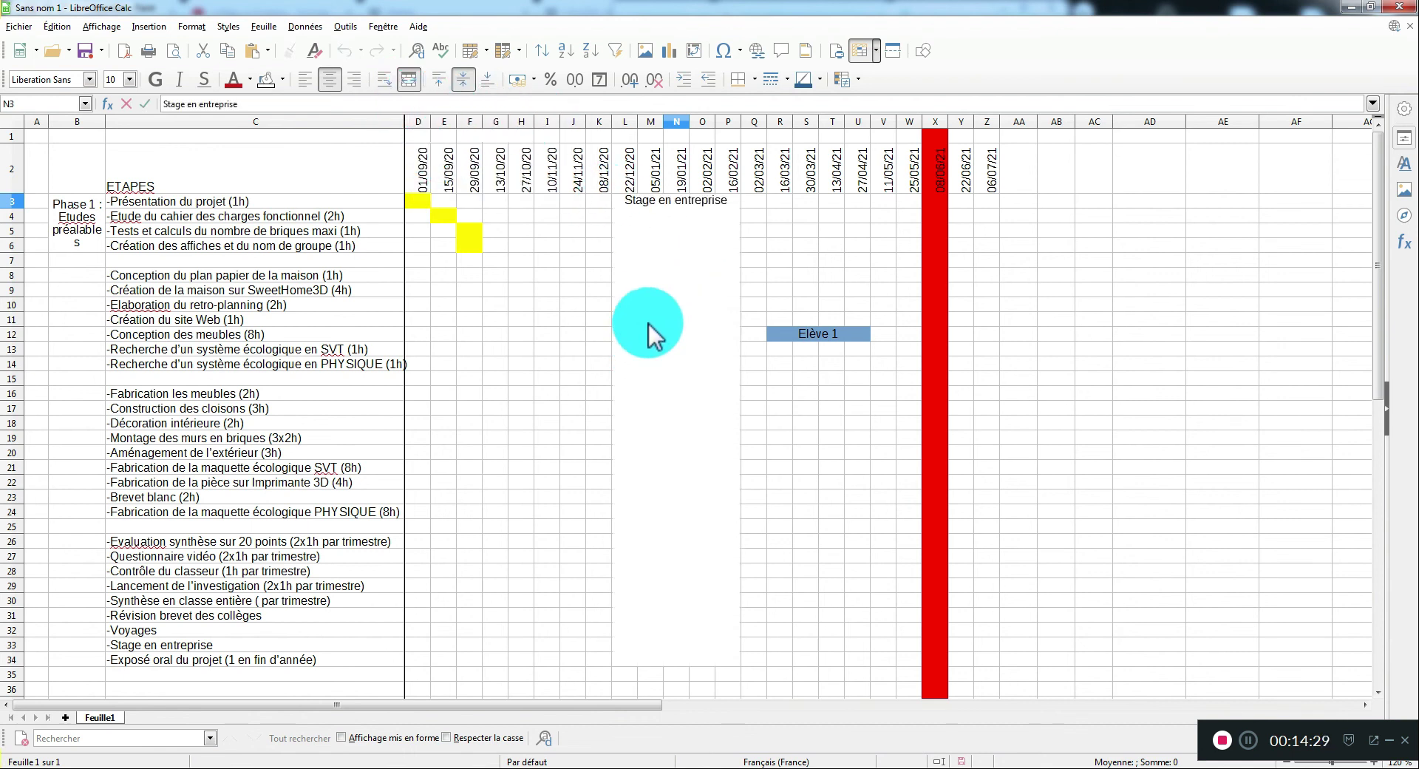
key(Return)
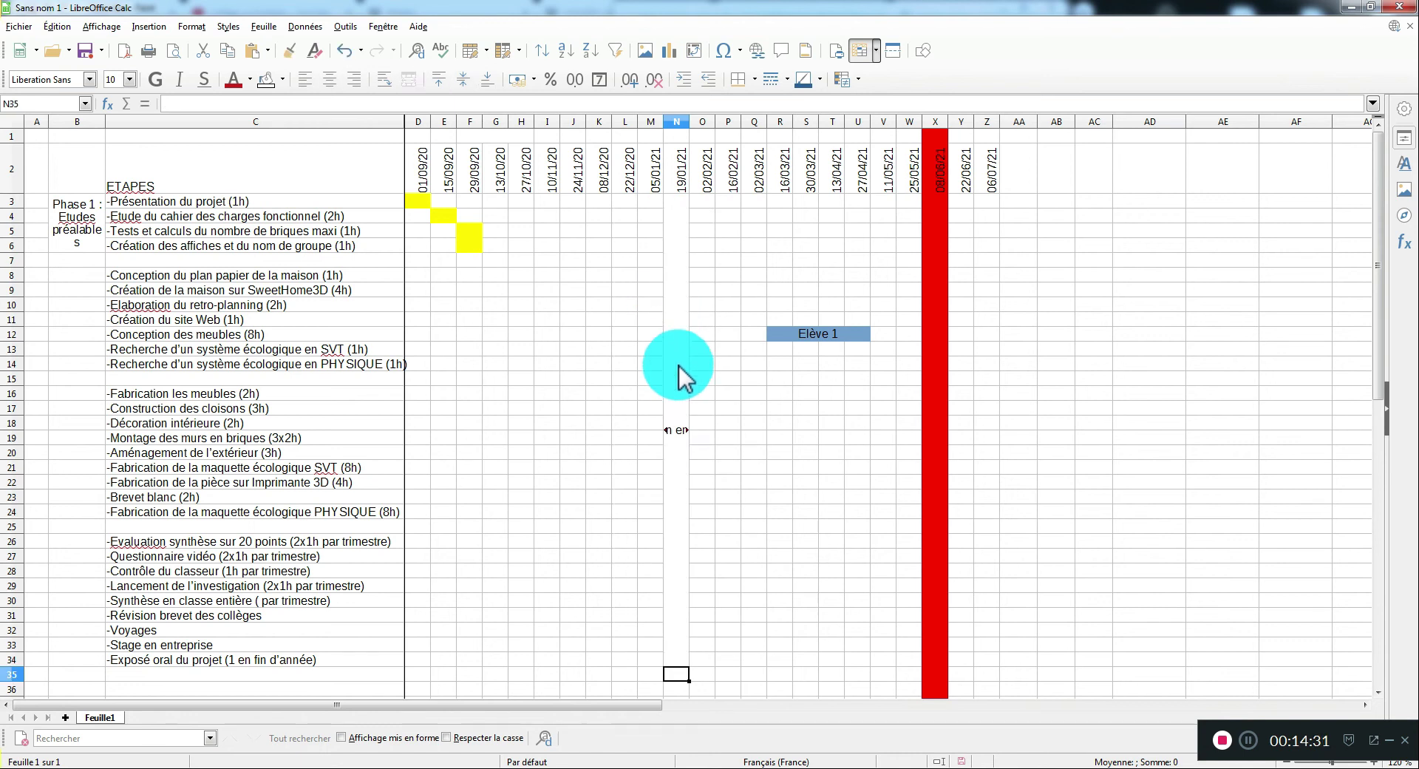
Step: Rotate the "Stage en entreprise" text in the merged cell under 19/01/21 so that it reads vertically upward
click(675, 406)
right_click(674, 406)
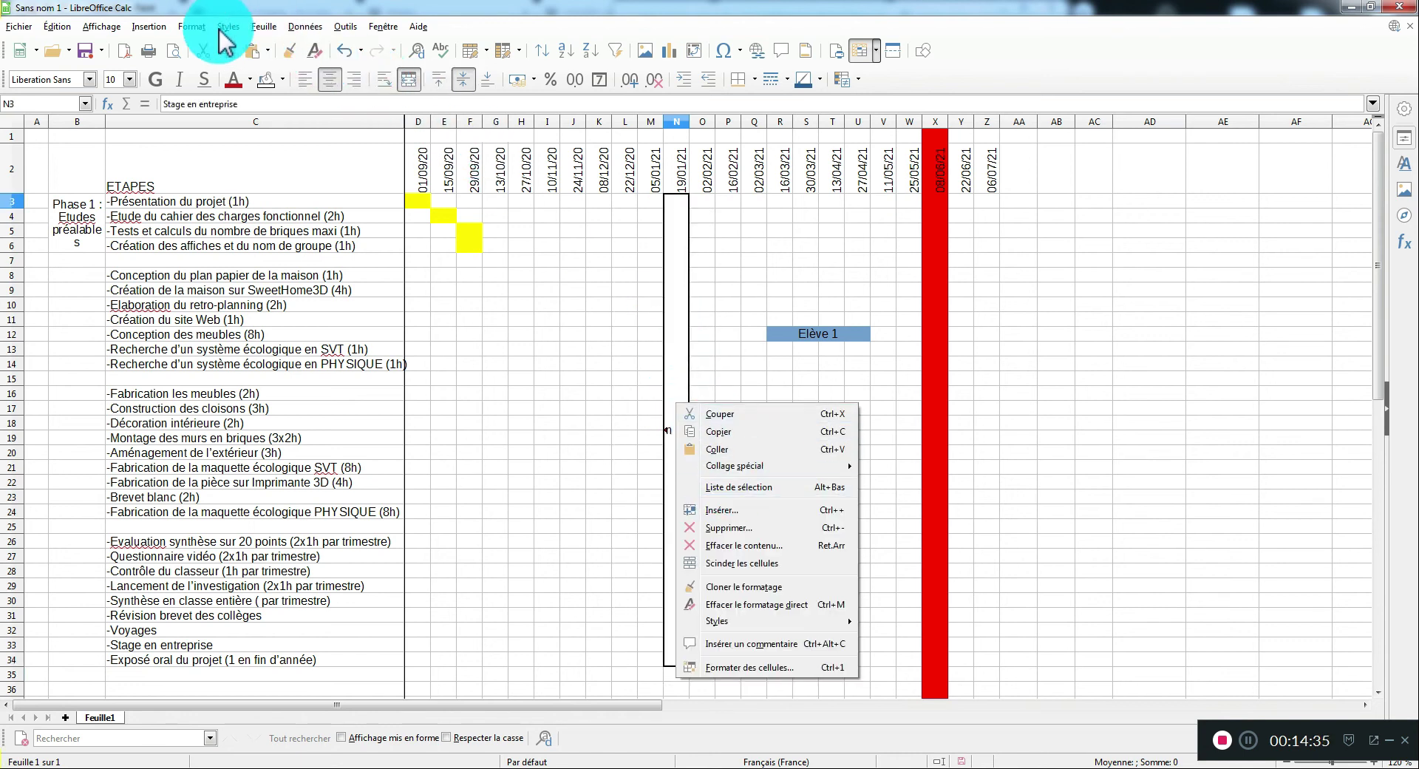
click(194, 27)
click(193, 26)
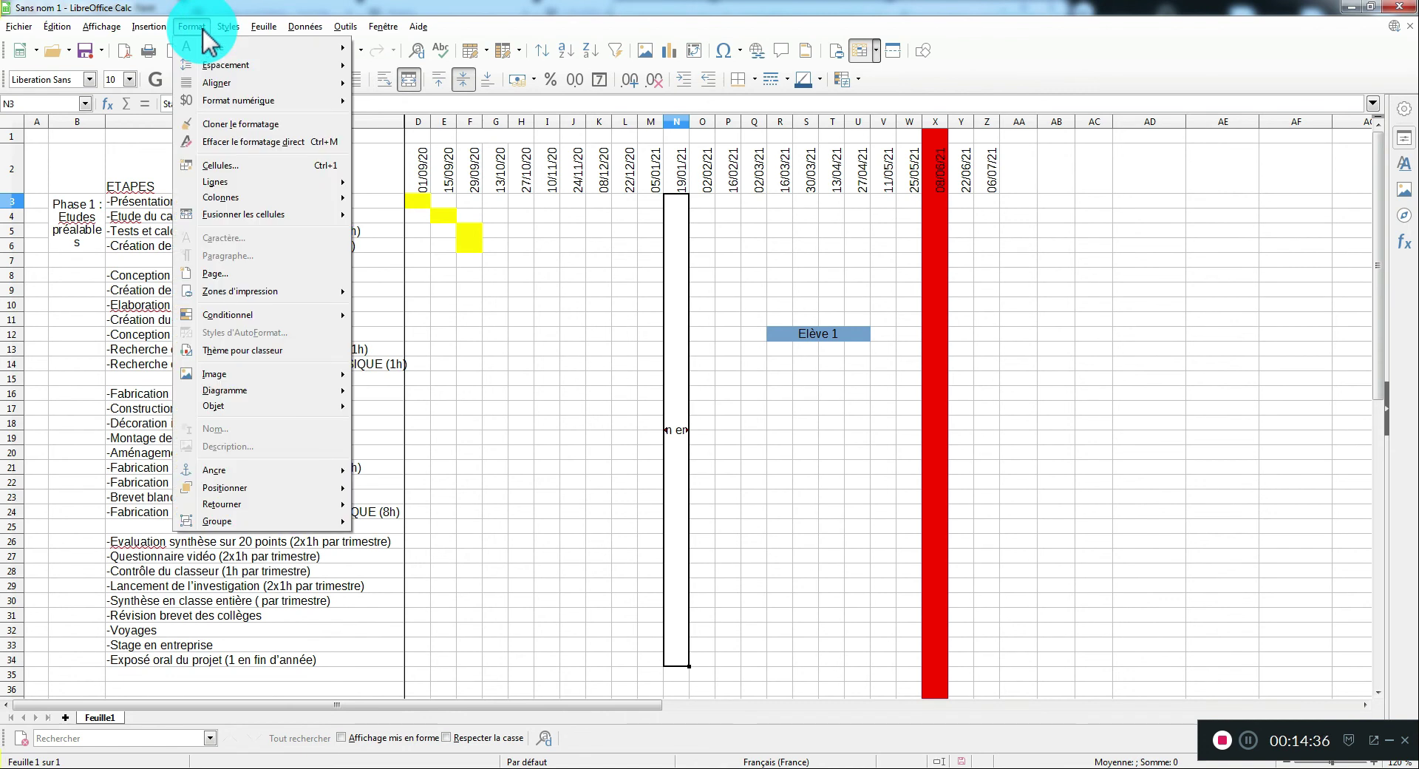
click(222, 166)
click(526, 338)
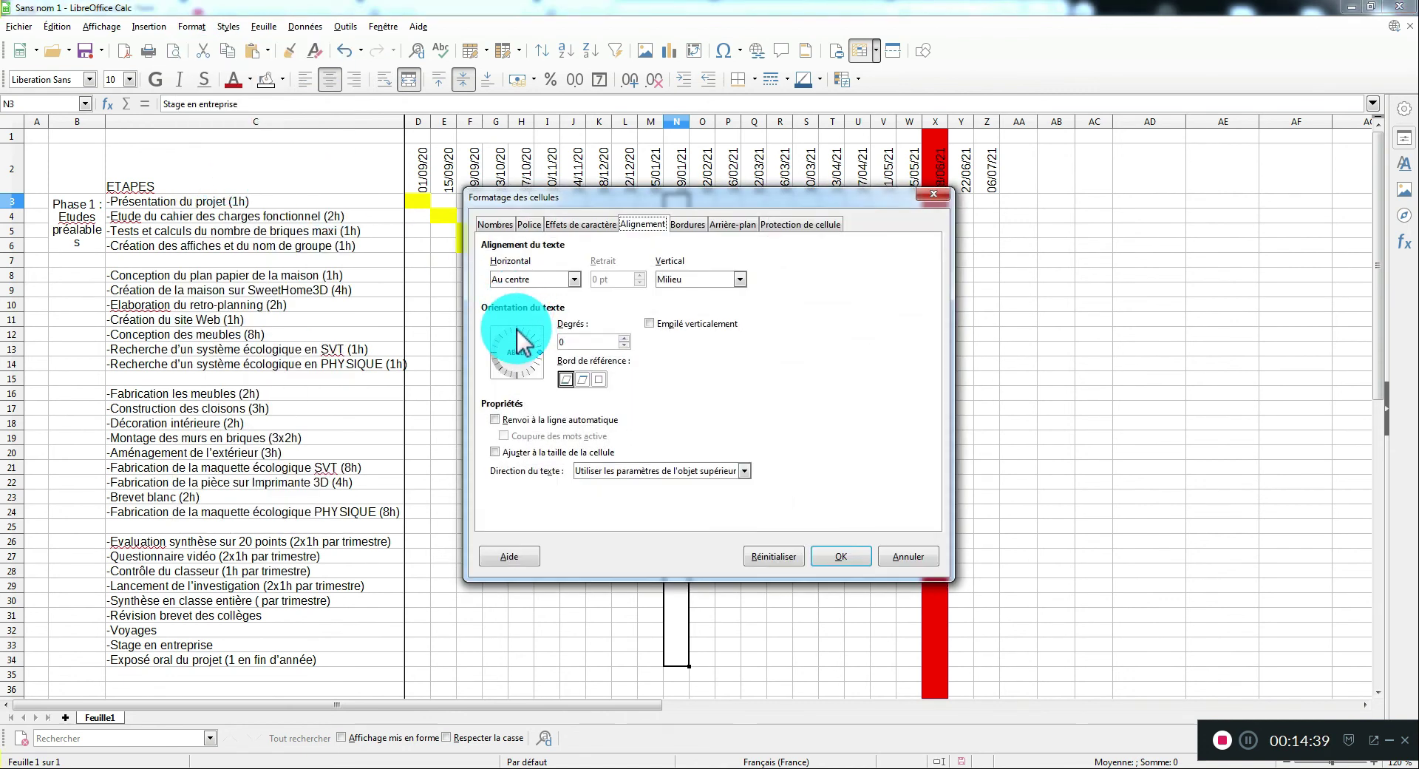
click(841, 556)
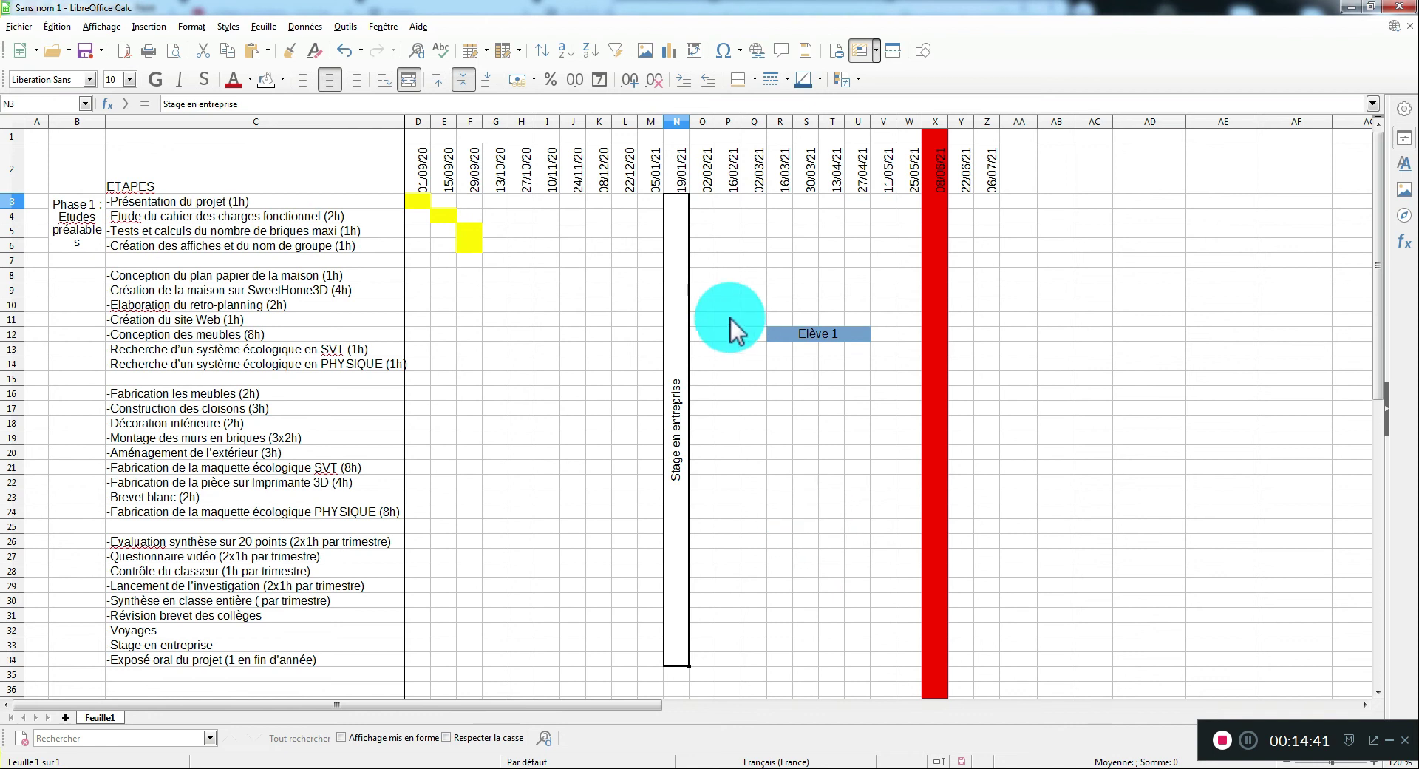
Step: Fill the vertical "Stage en entreprise" cell with black and make its text bold
click(282, 80)
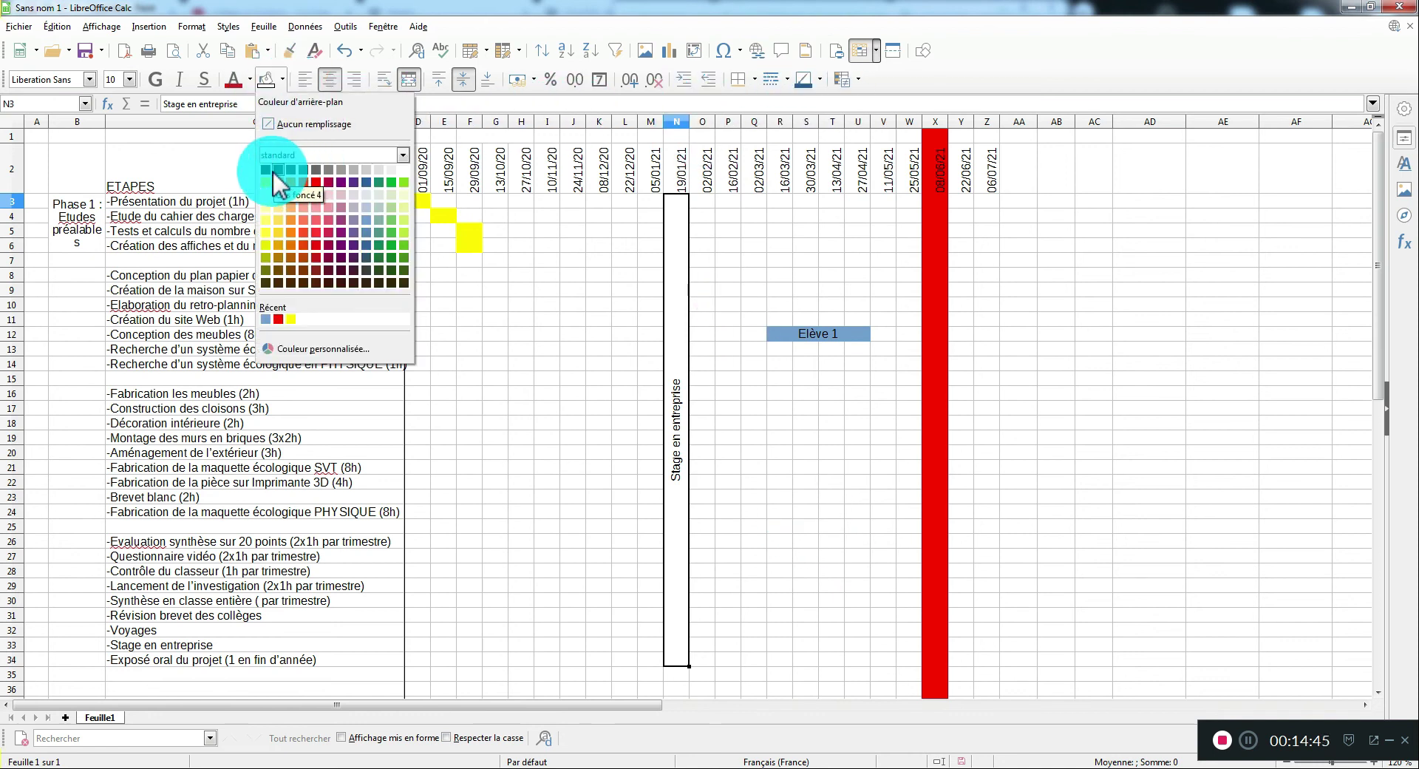
click(264, 171)
click(252, 79)
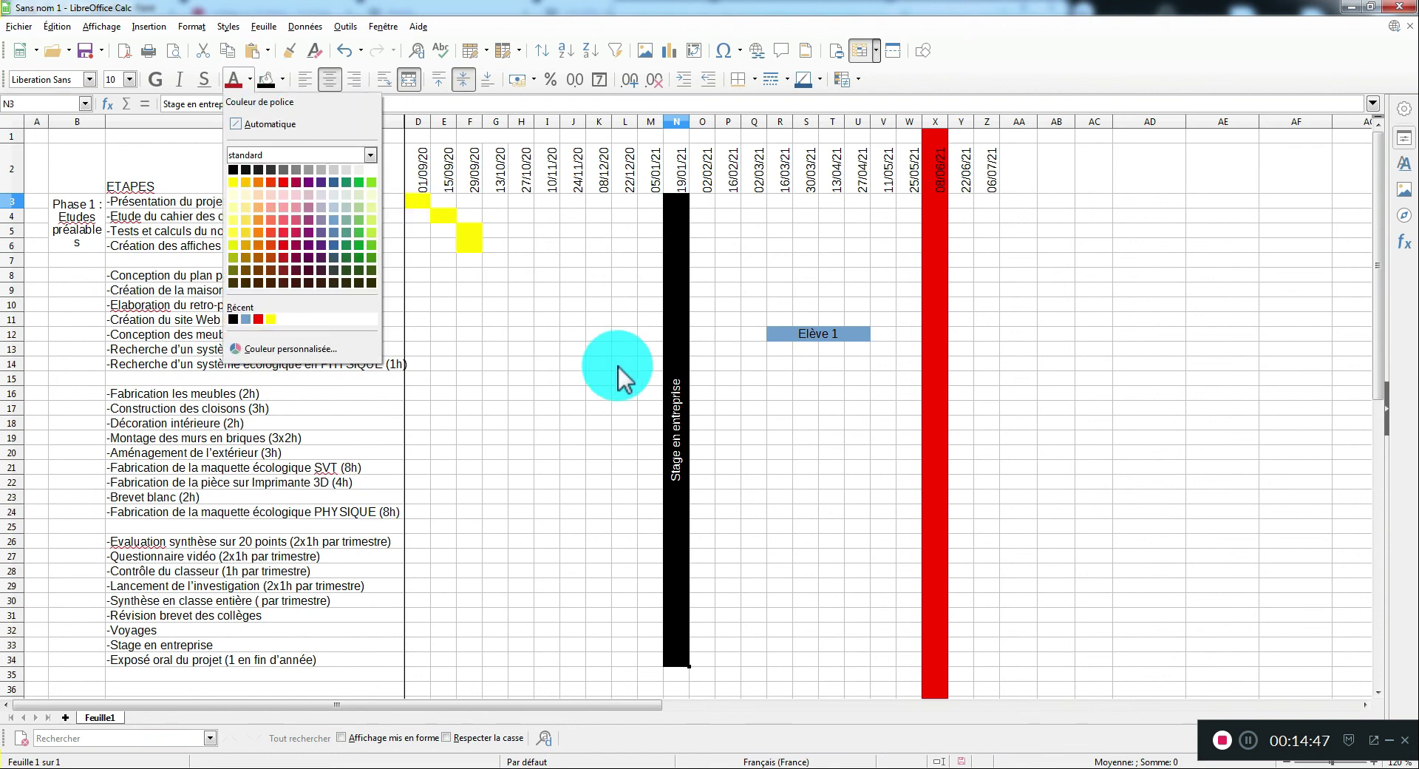
click(783, 411)
click(677, 428)
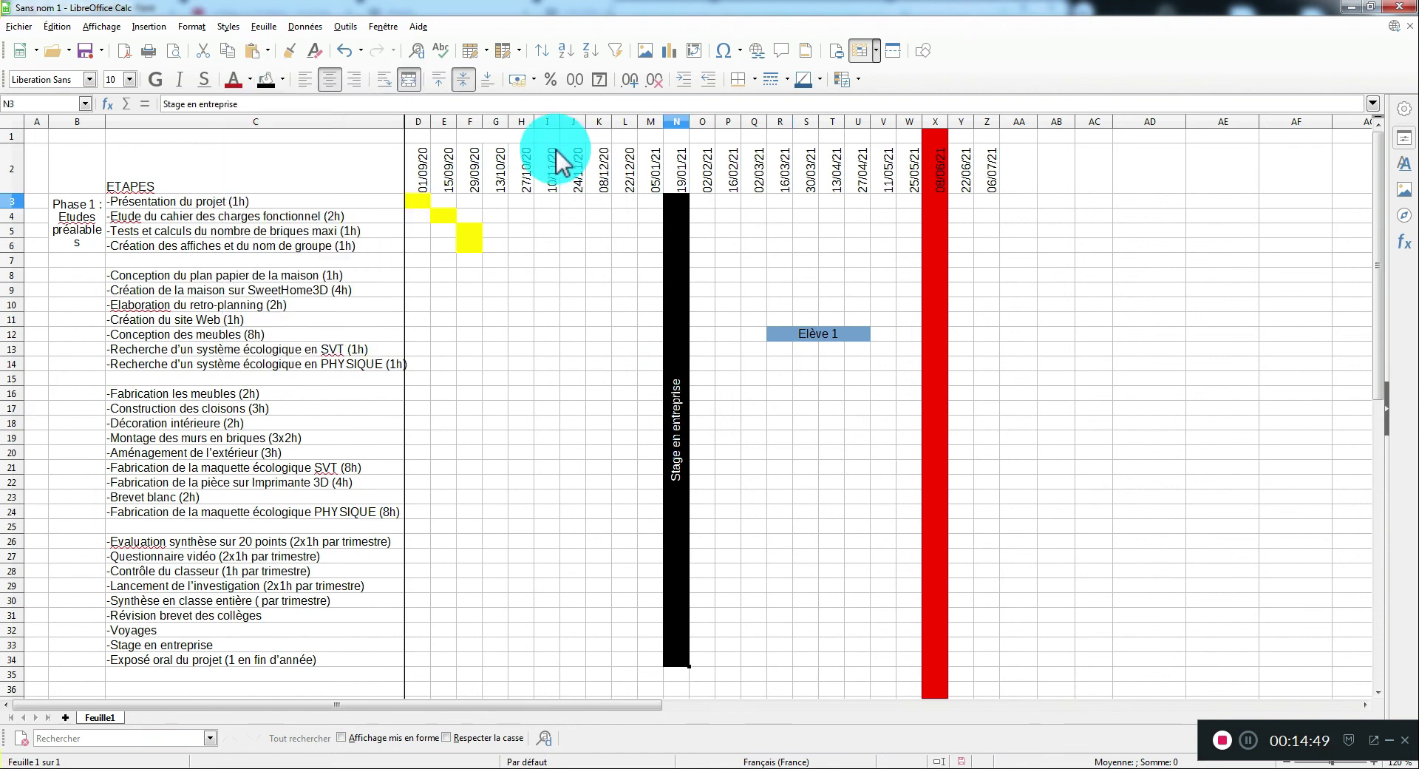
click(157, 80)
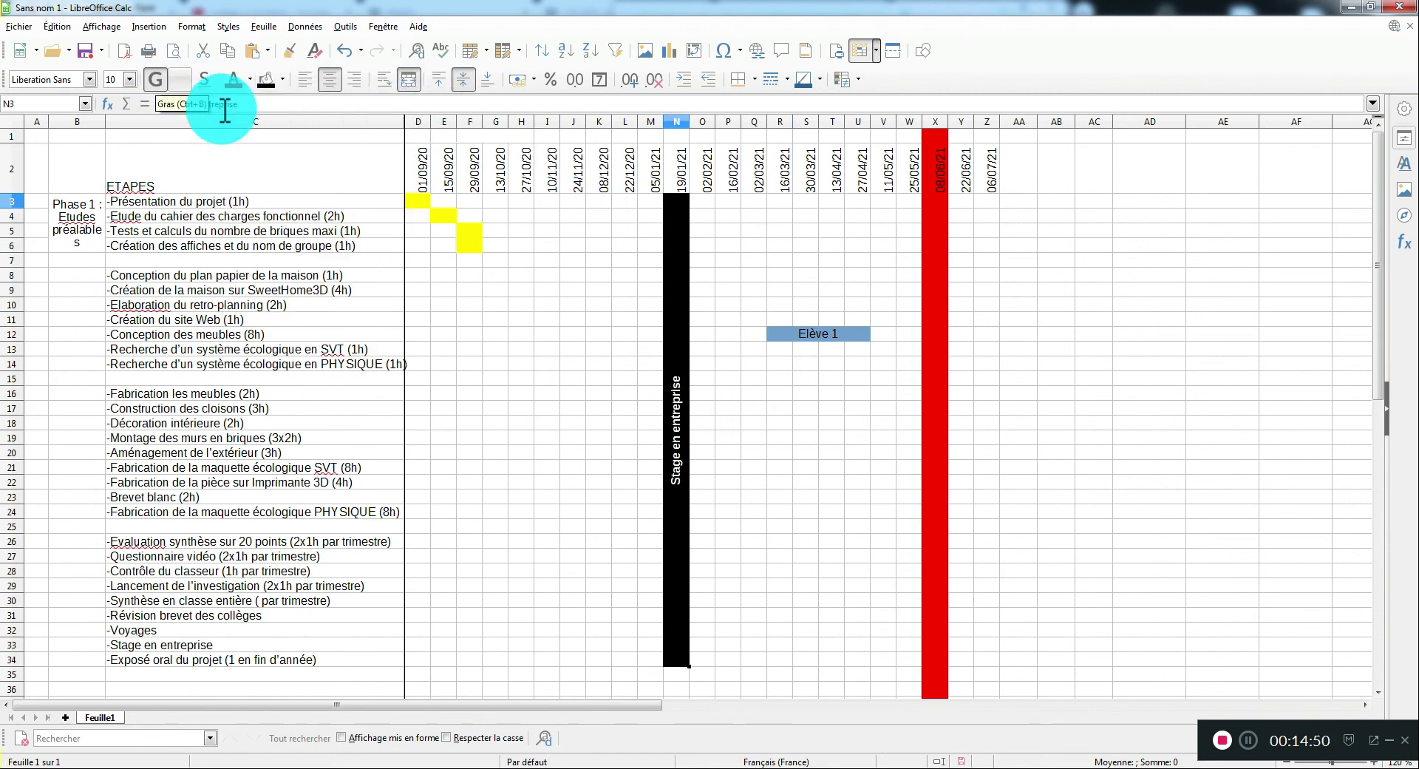
click(721, 466)
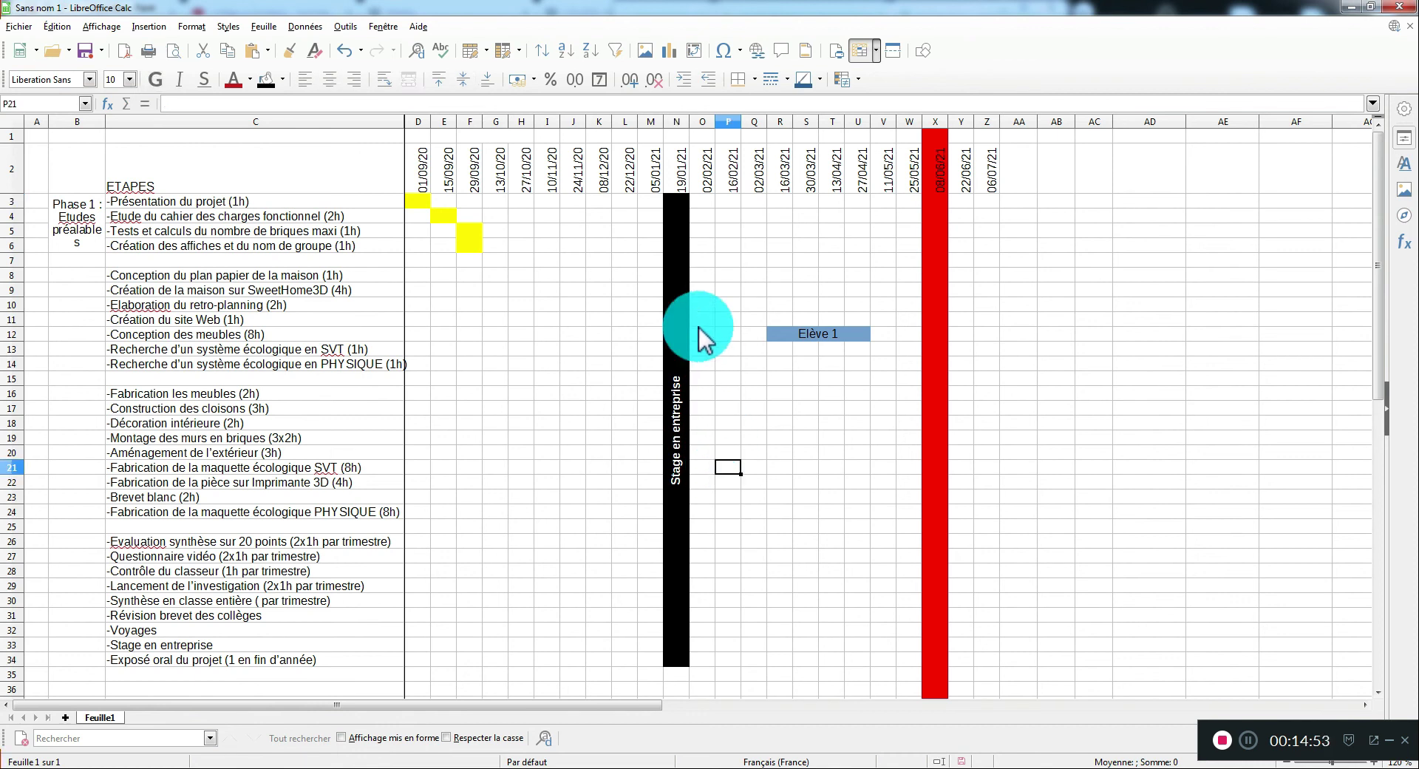
Step: Copy the black "Stage en entreprise" merged cell and paste it at L3 under 22/12/20
click(674, 329)
right_click(674, 329)
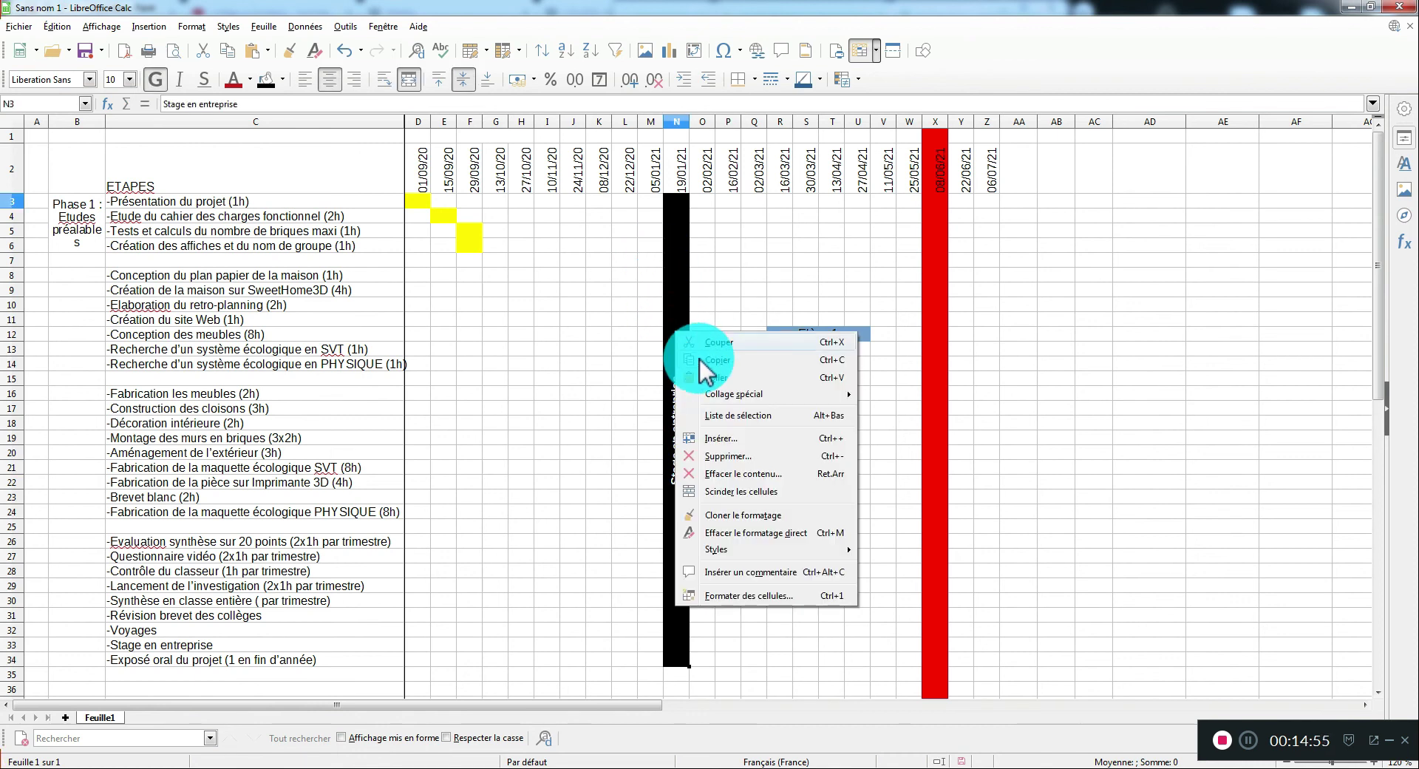
click(699, 360)
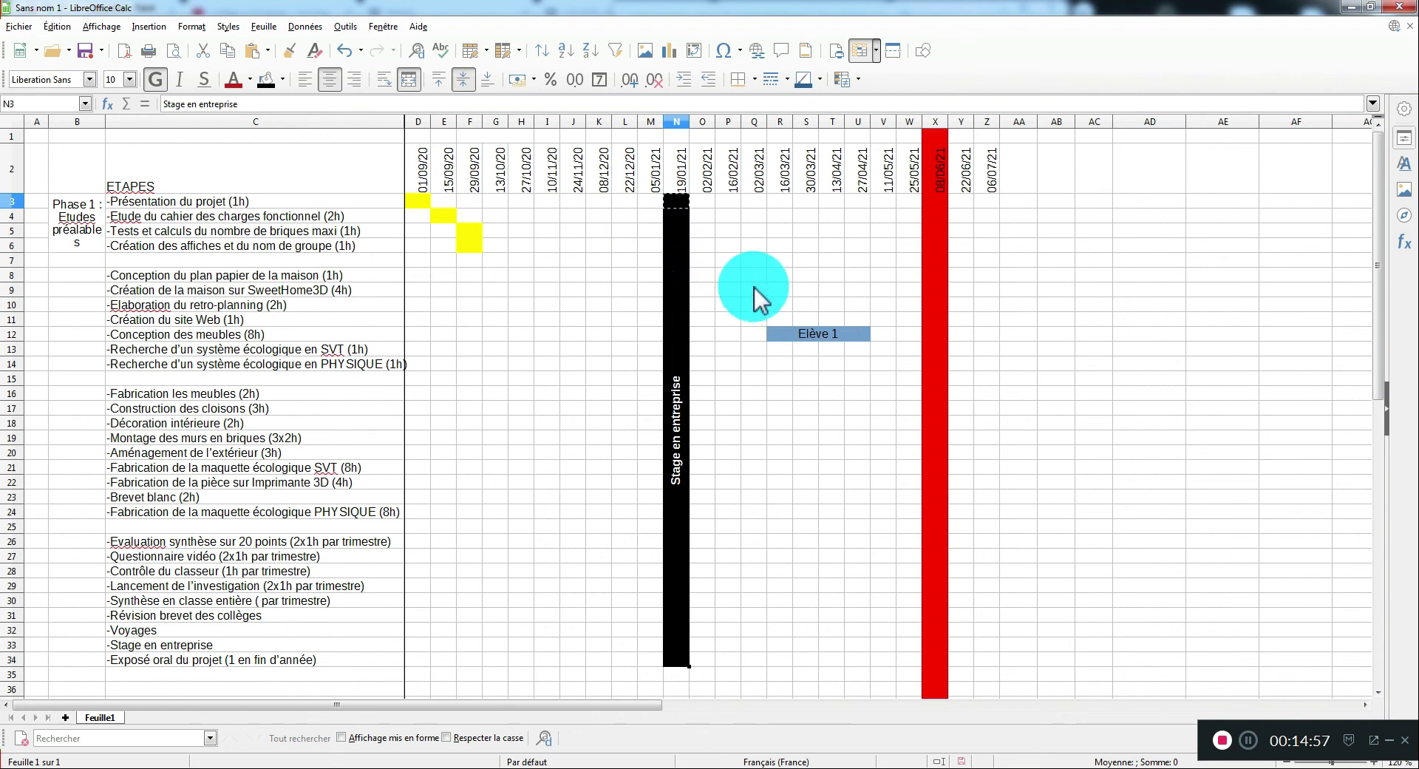
click(754, 289)
click(681, 241)
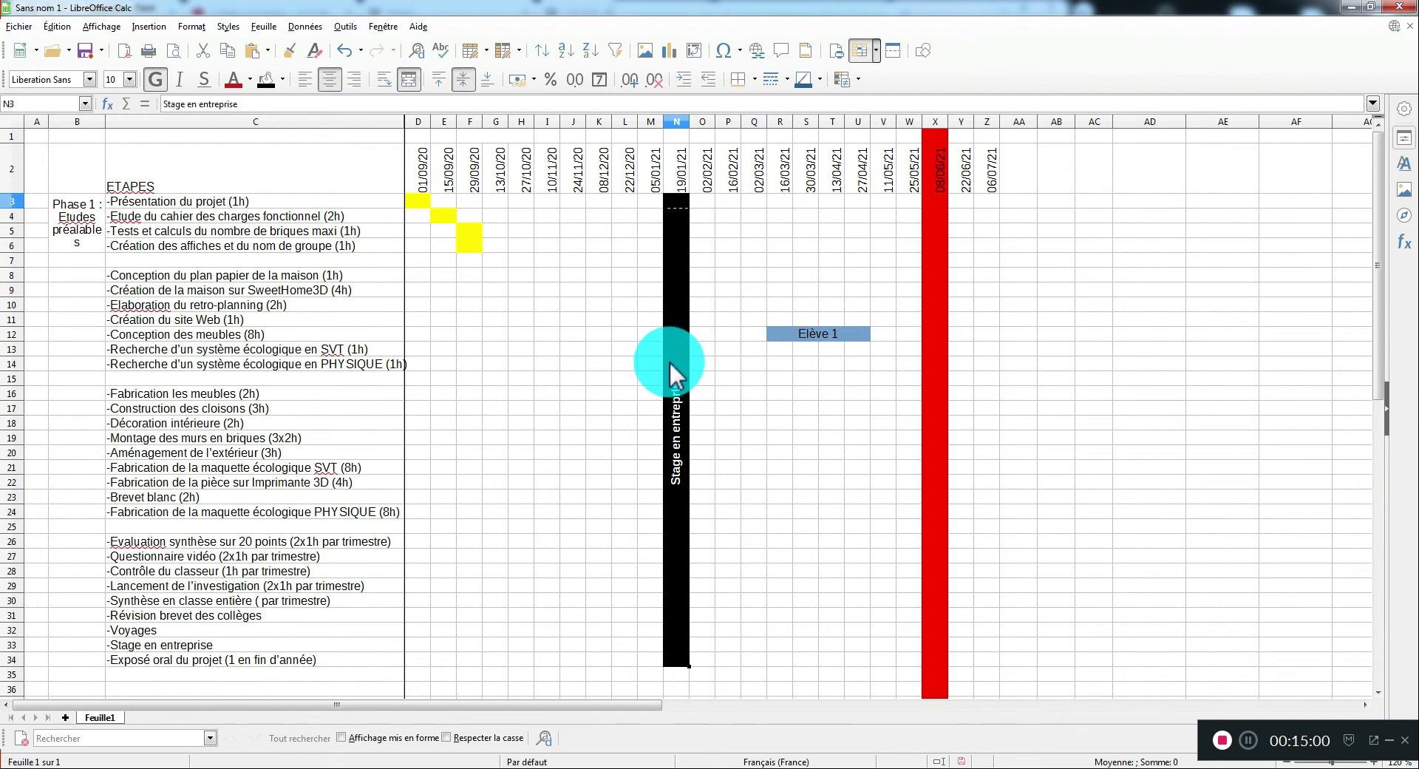
right_click(676, 334)
click(708, 362)
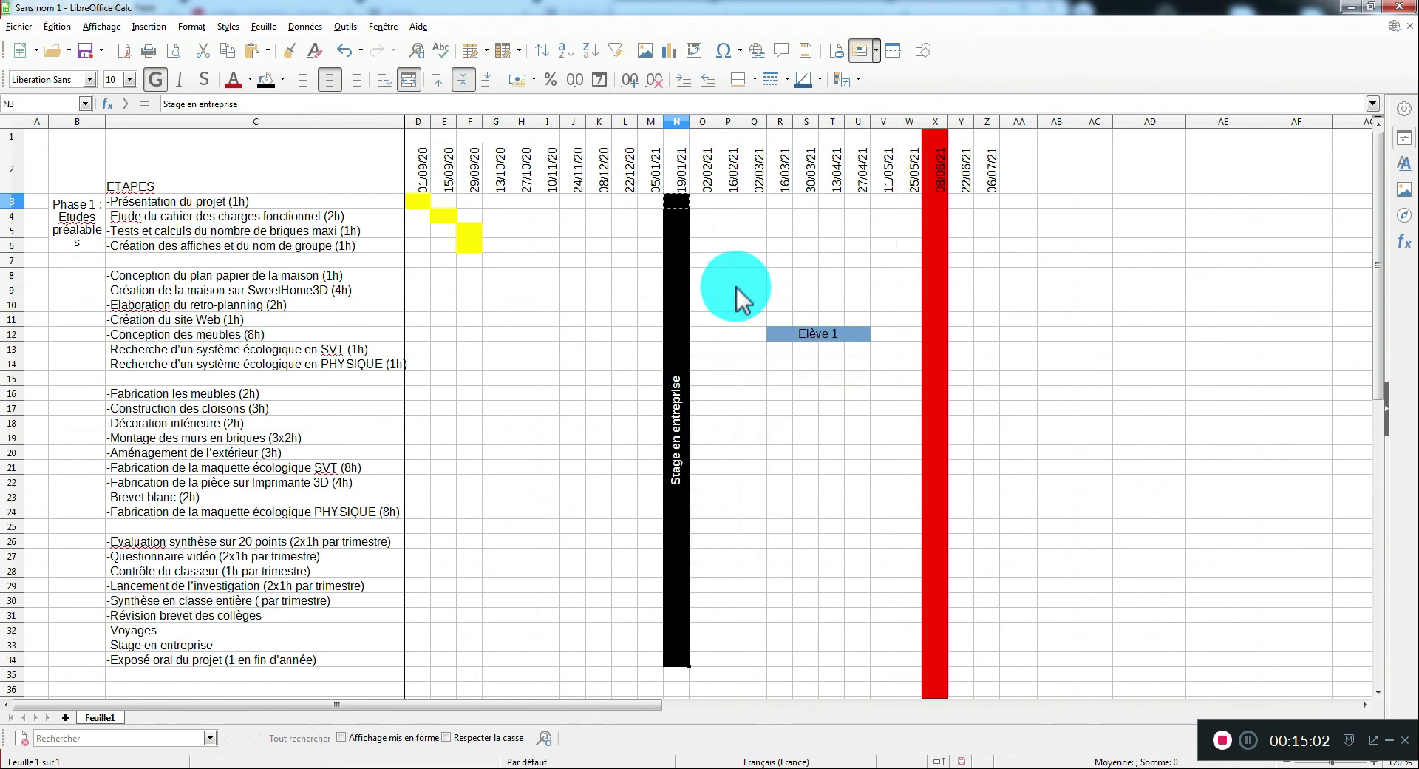
click(628, 203)
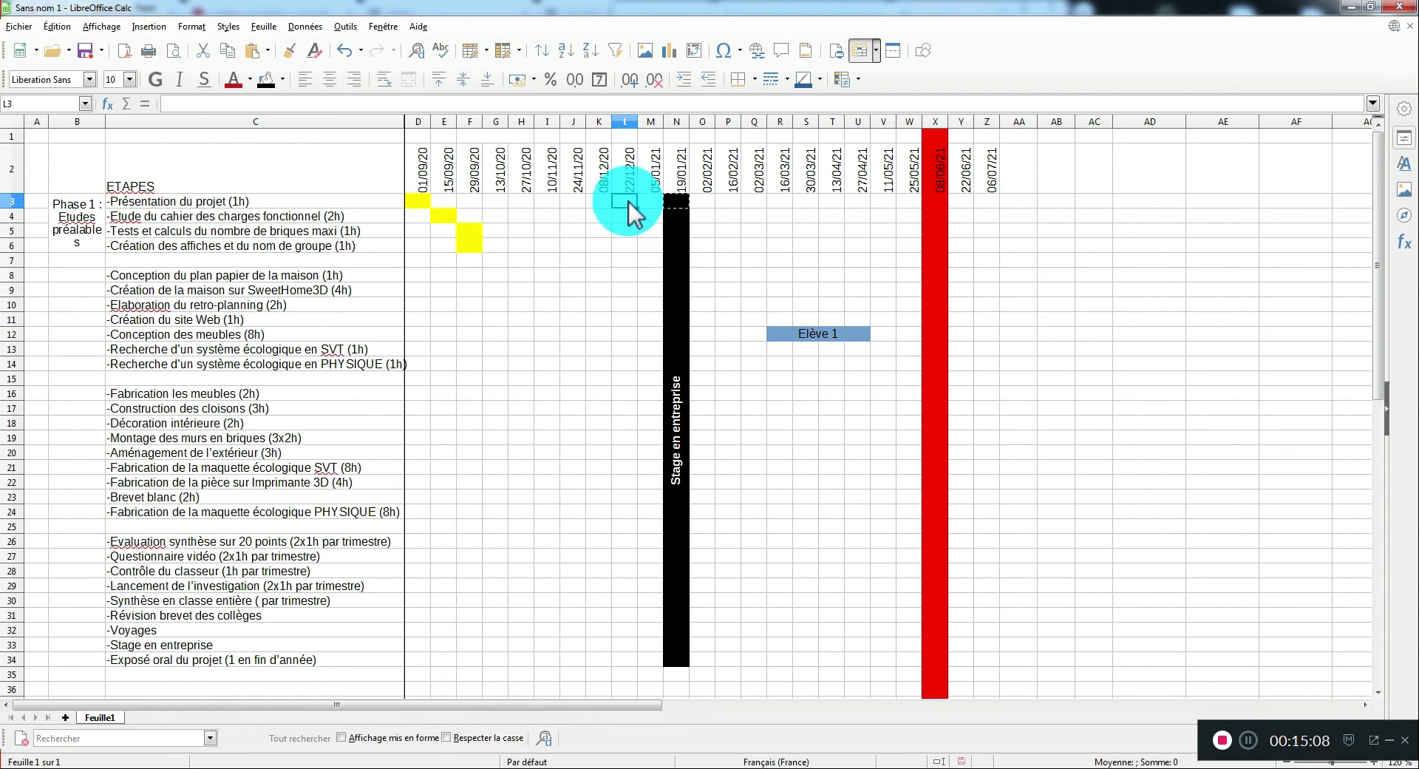
right_click(628, 202)
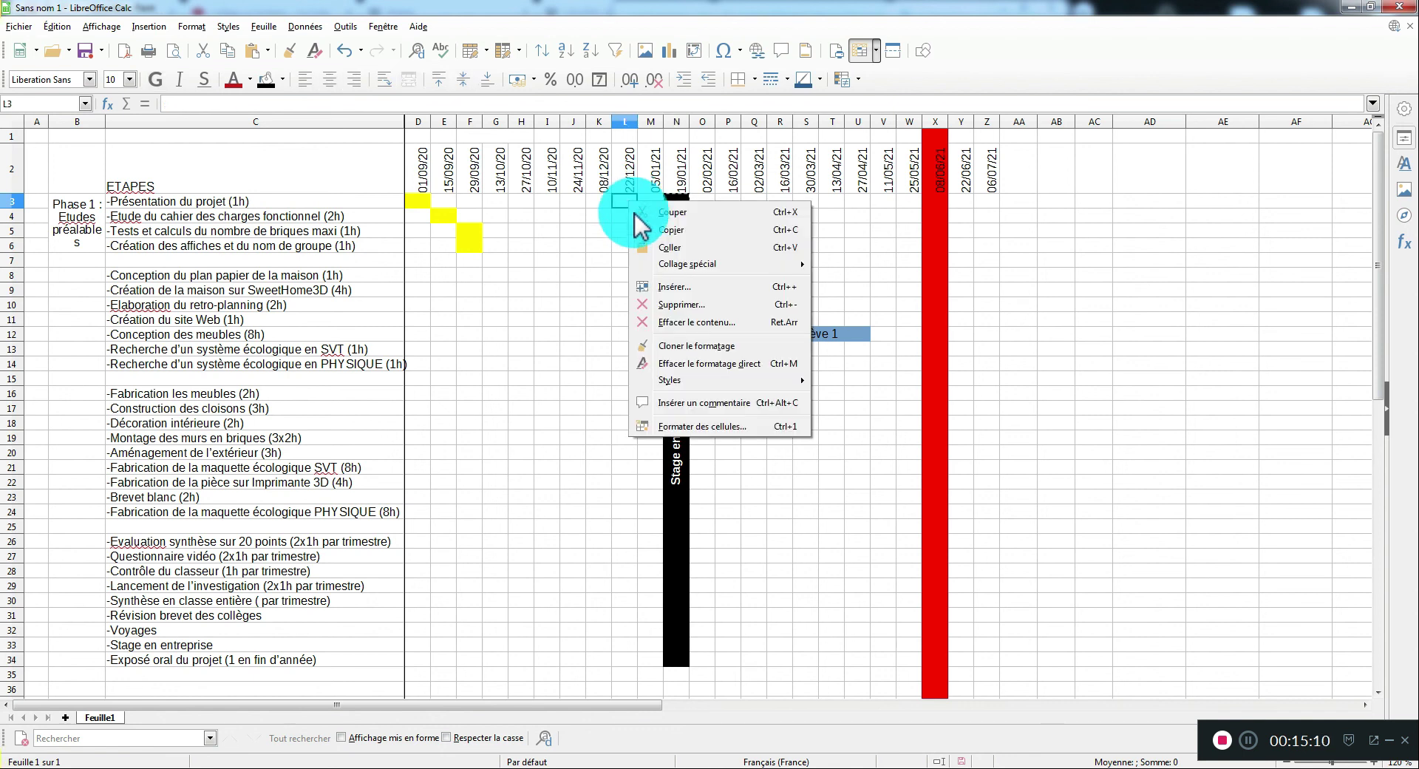
click(680, 247)
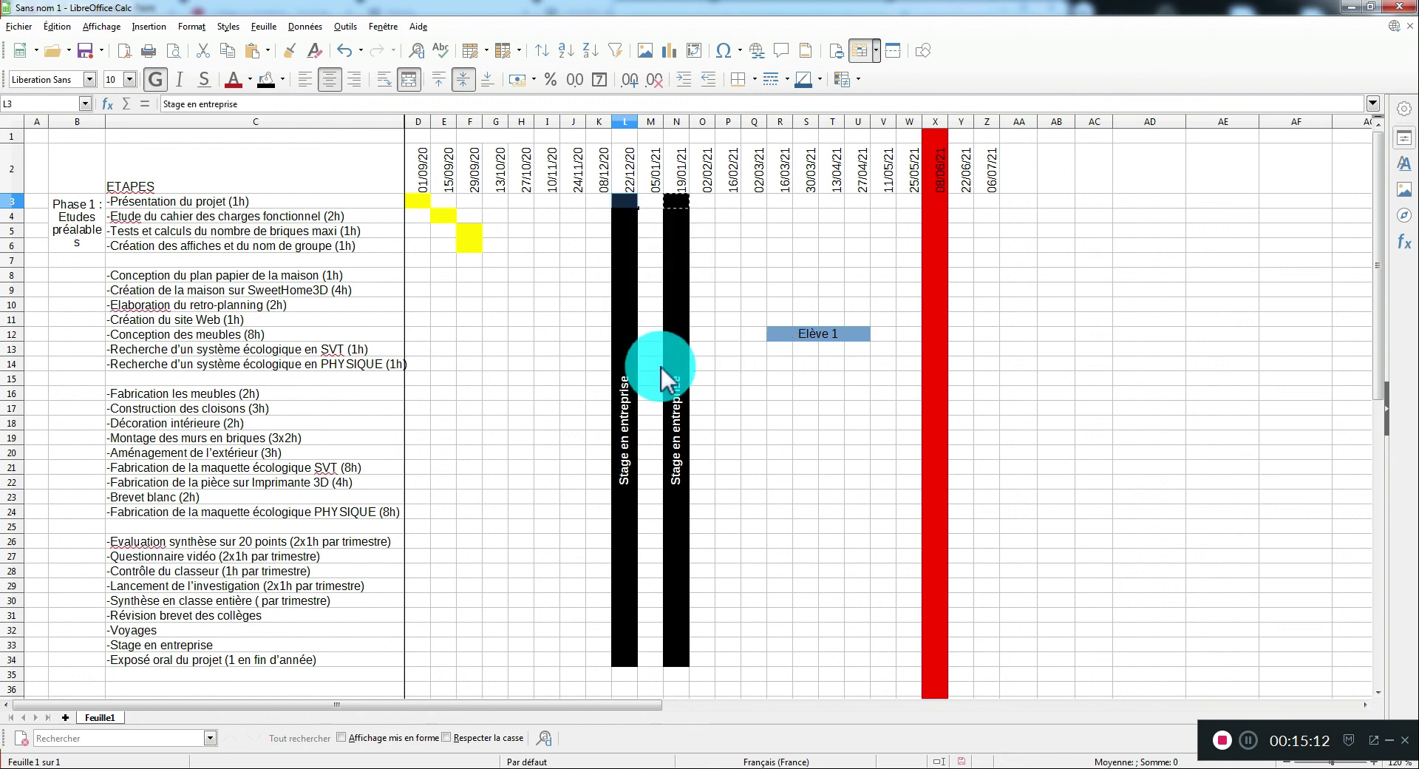
Step: Enter the text "Vacances de Noël" in cell L35, just below the black bar under 22/12/20
click(252, 104)
drag(253, 104, 30, 99)
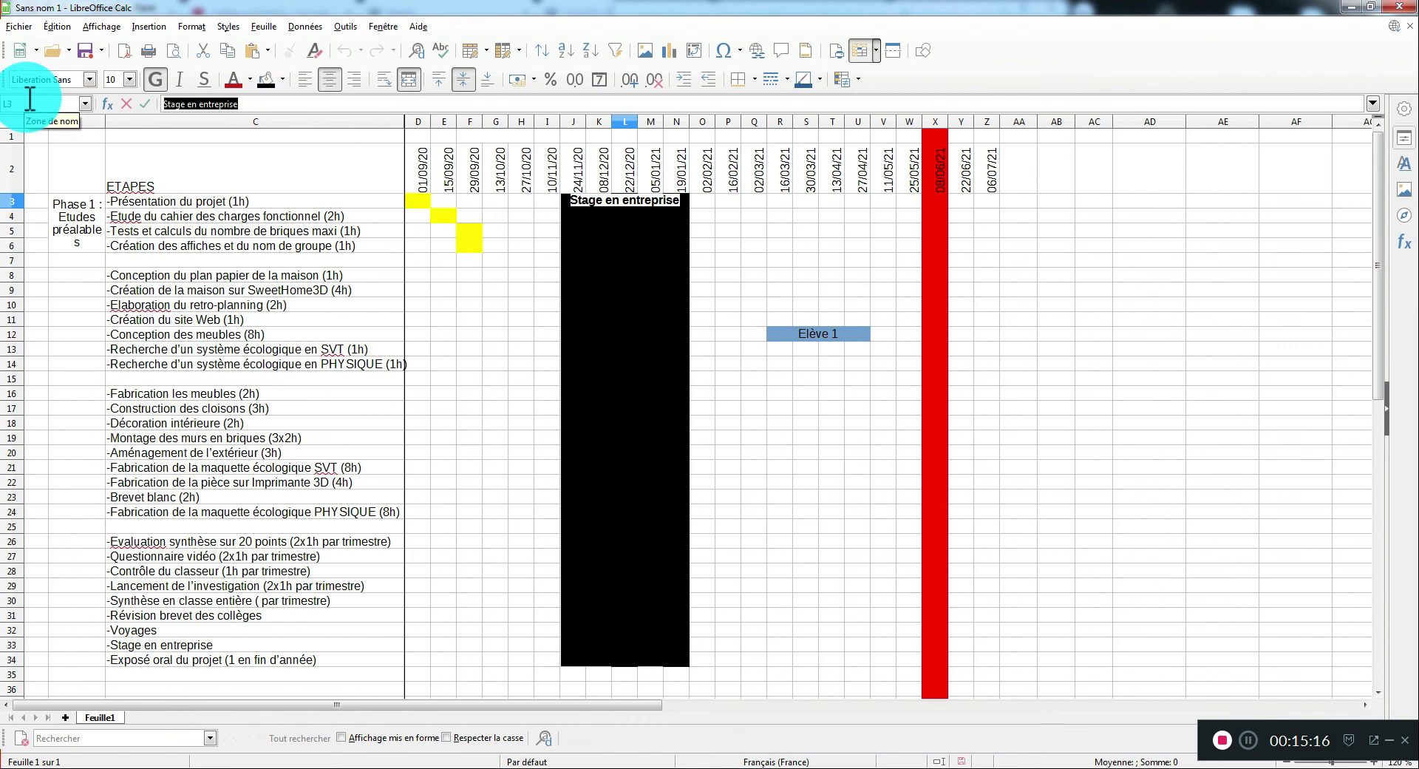
key(Return)
text(V)
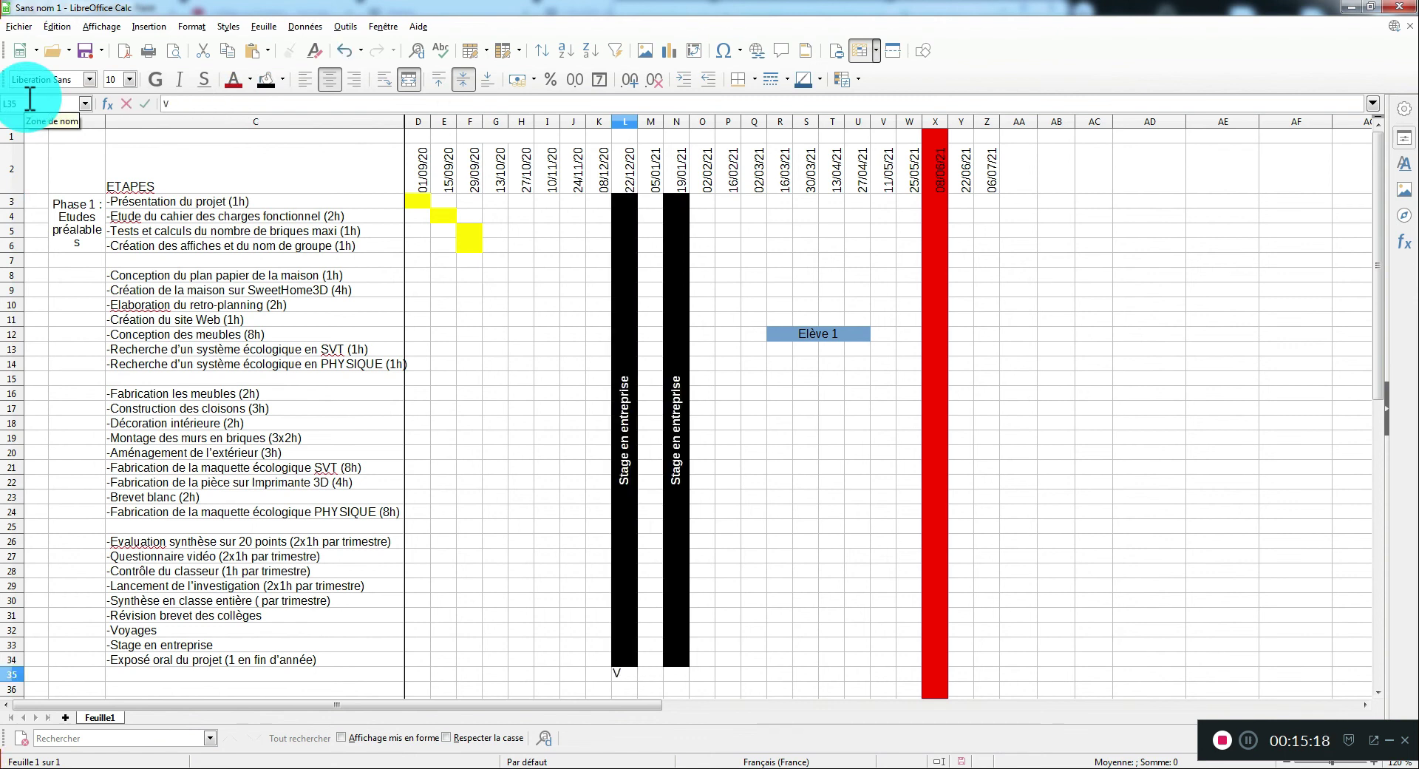
text(acanc)
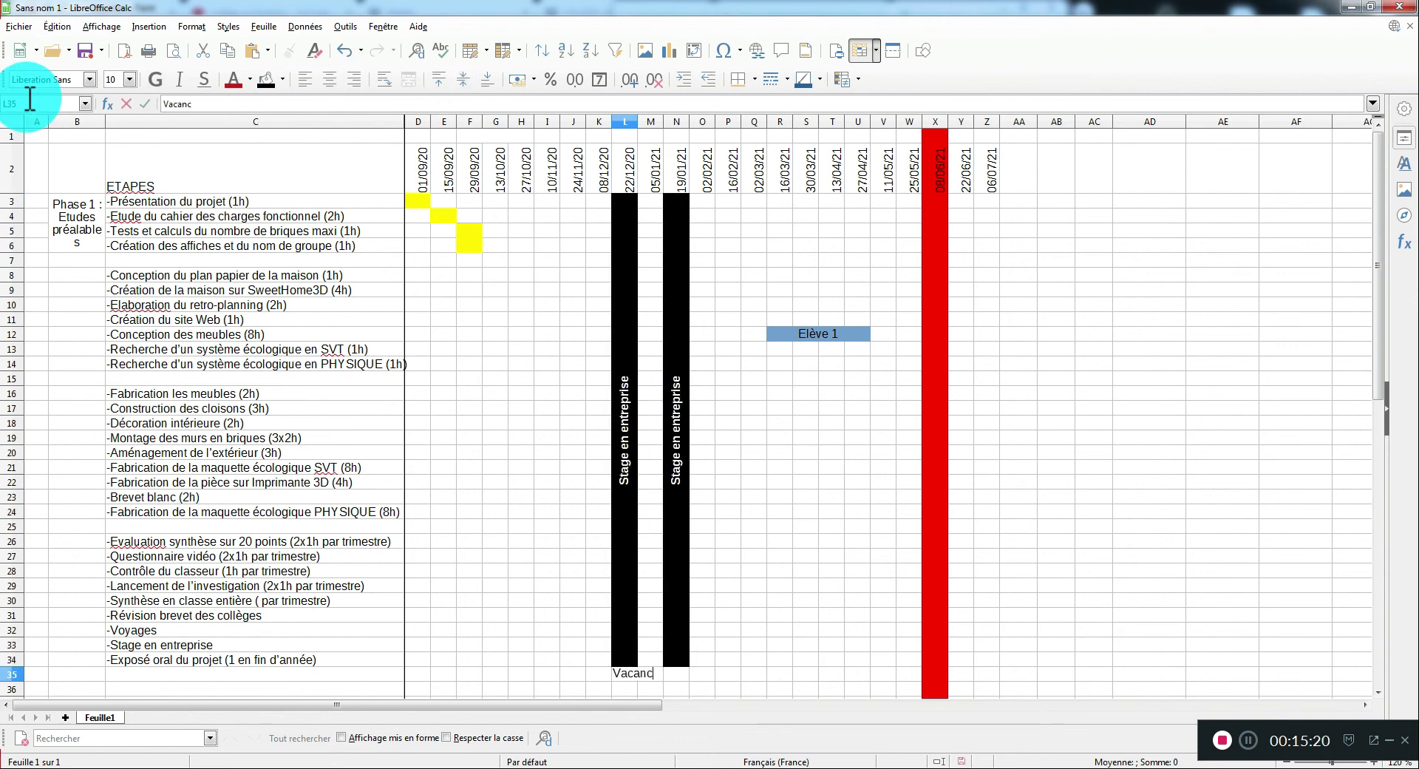
text(es de Noël)
key(Return)
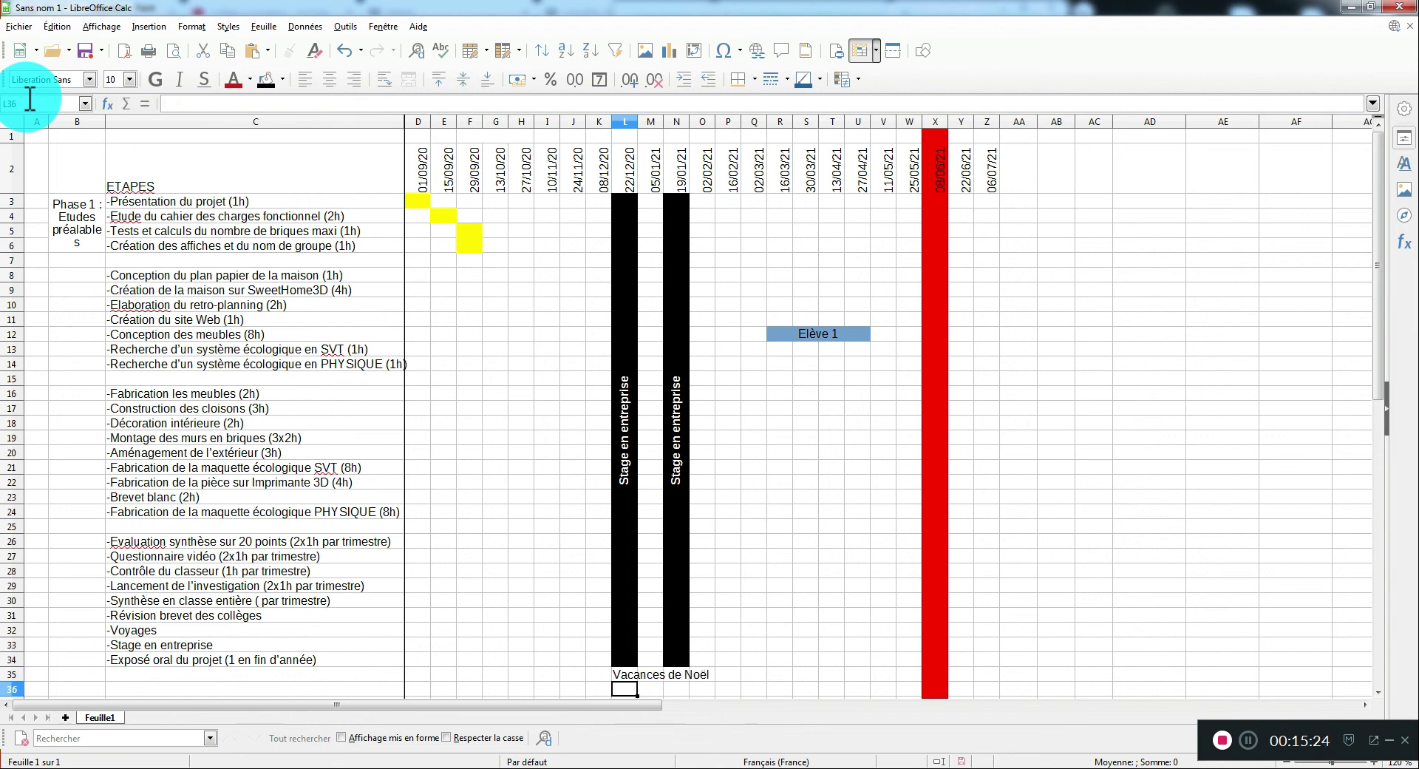
Step: Move the text "Vacances de Noël" from L35 into the black merged cell L3, replacing its existing label
click(628, 675)
drag(253, 104, 126, 96)
key(ctrl+c)
key(BackSpace)
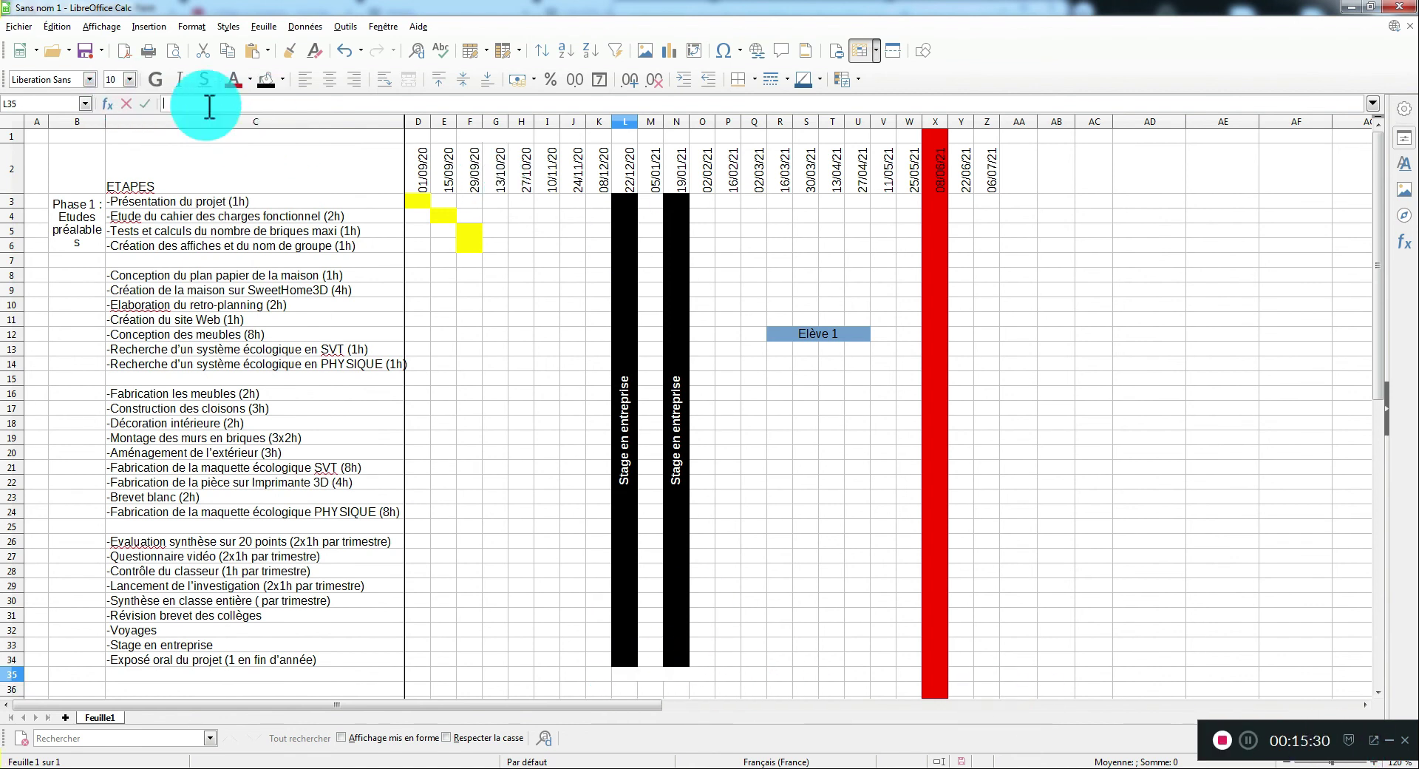
click(624, 450)
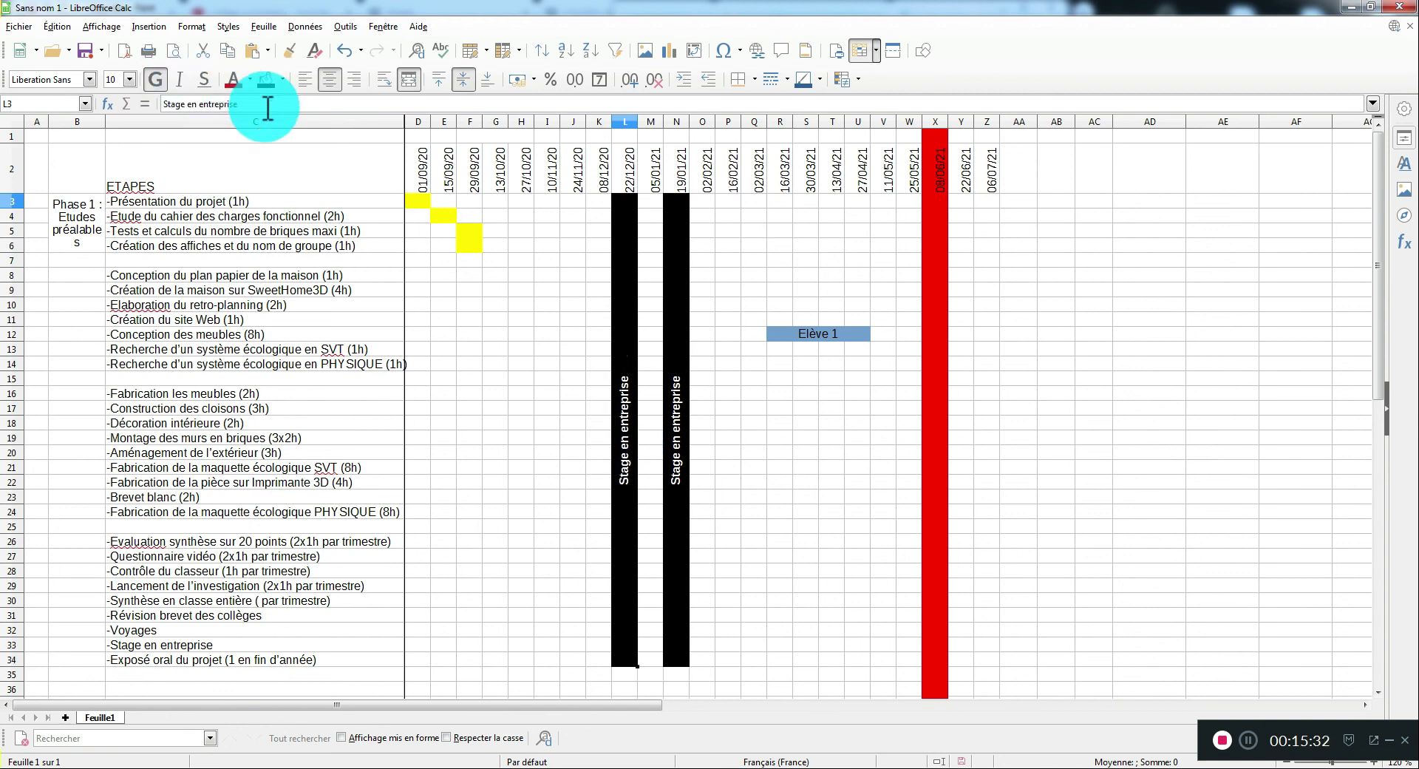
drag(267, 106, 78, 104)
key(ctrl+v)
key(Return)
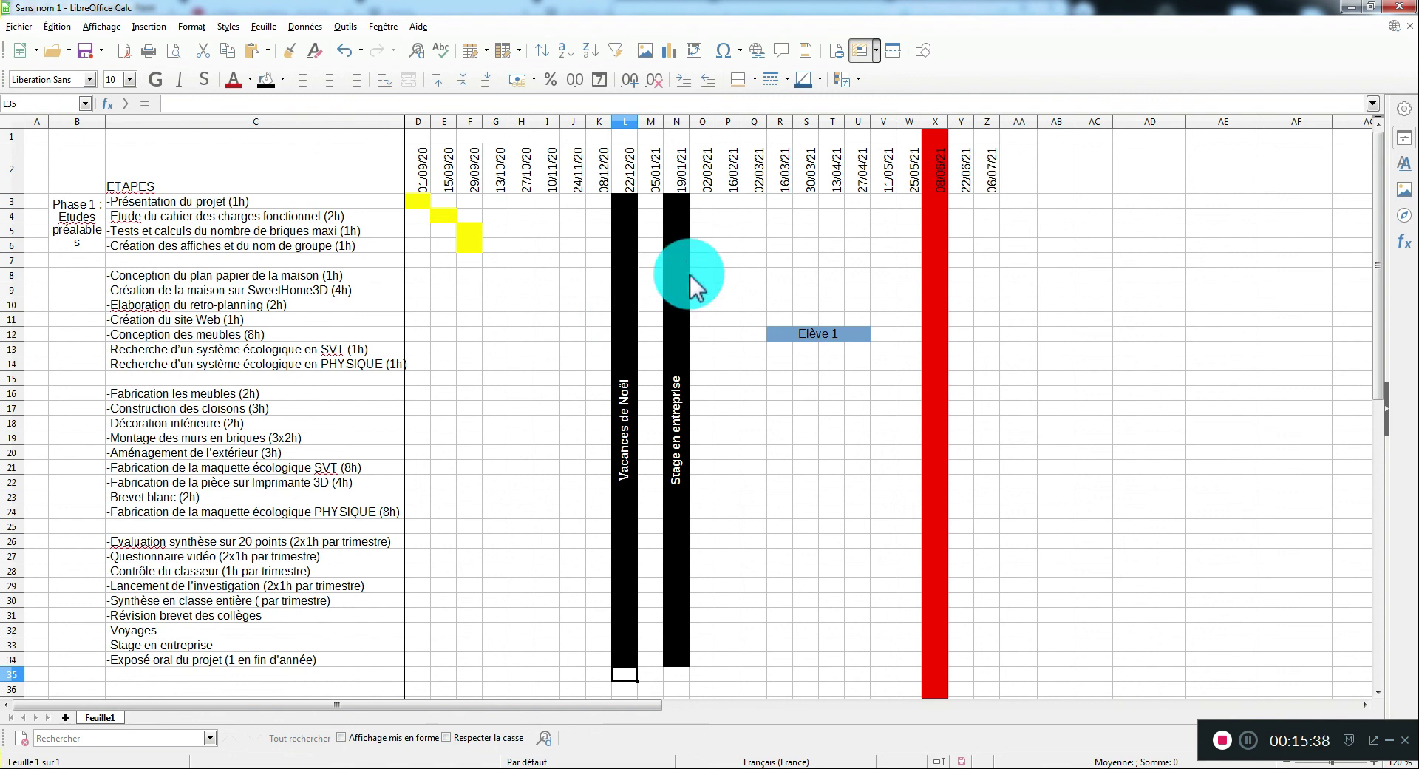
click(801, 333)
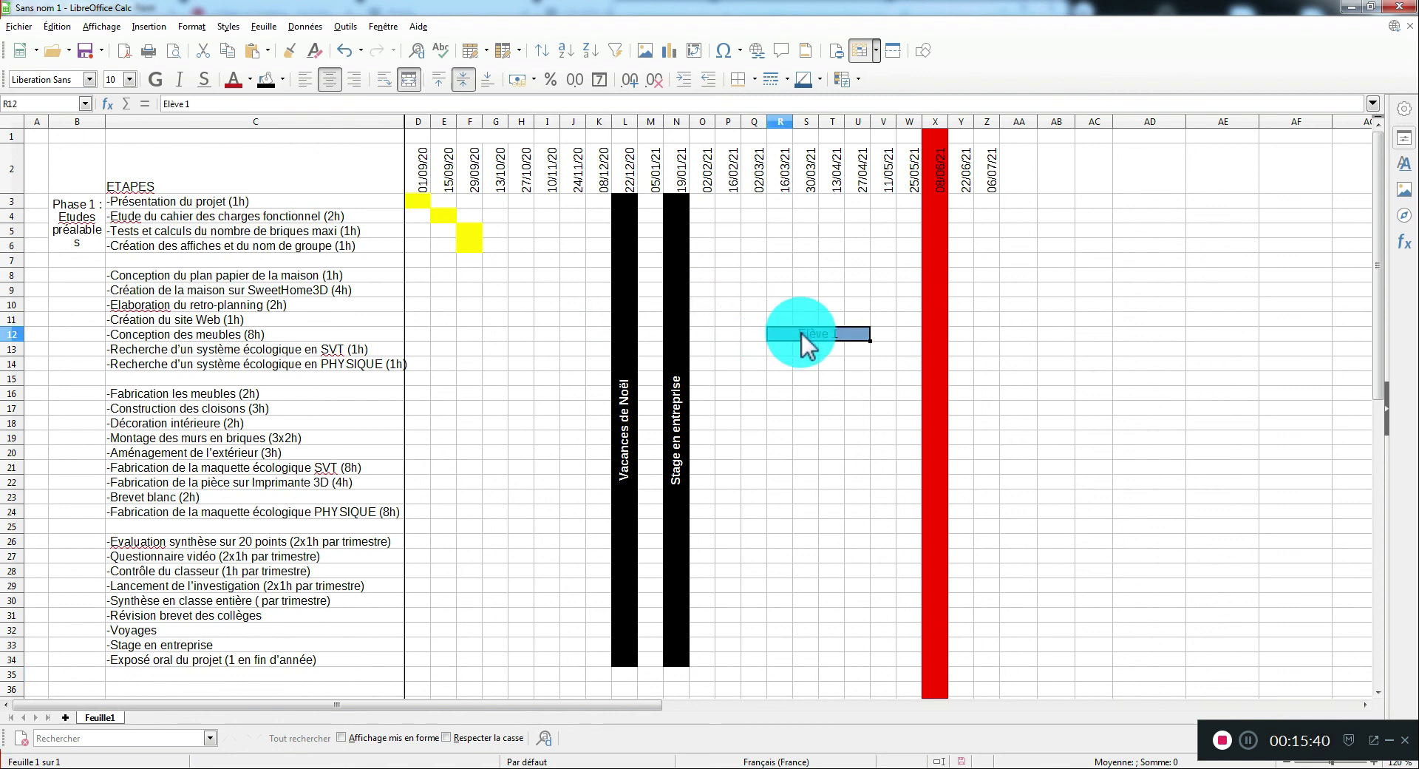
click(649, 349)
click(599, 349)
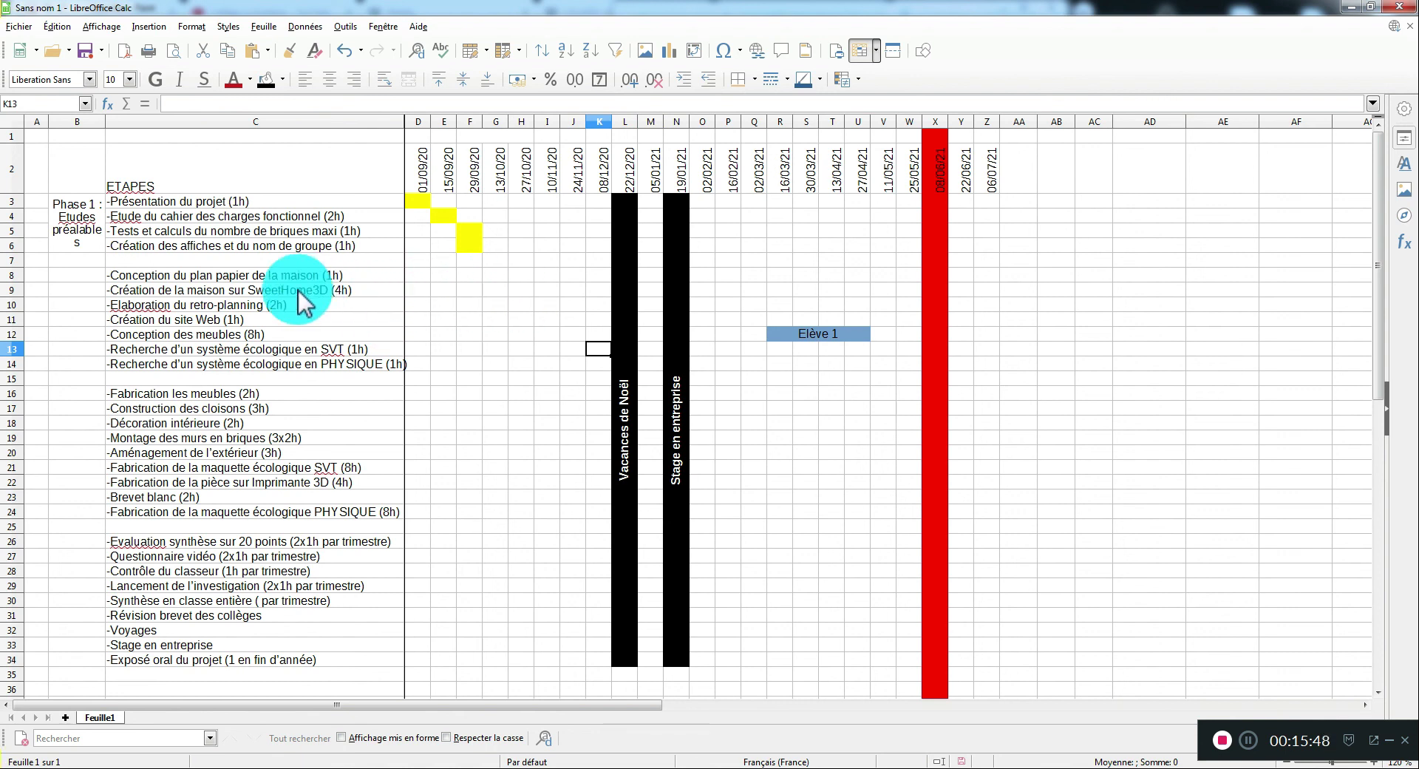
Step: Fill cells K9, M9 and O9 in the "Création de la maison sur SweetHome3D" row with green
click(600, 289)
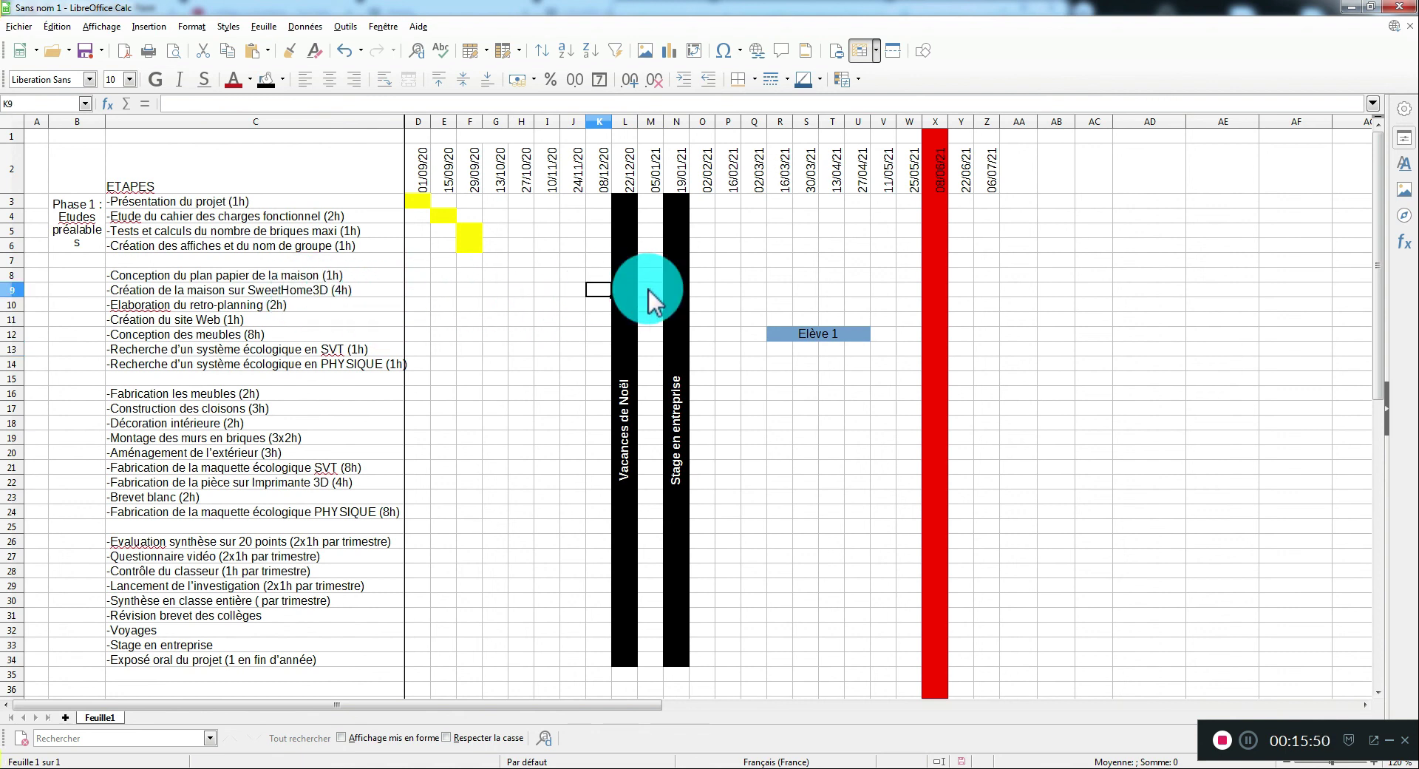
shift+click(704, 291)
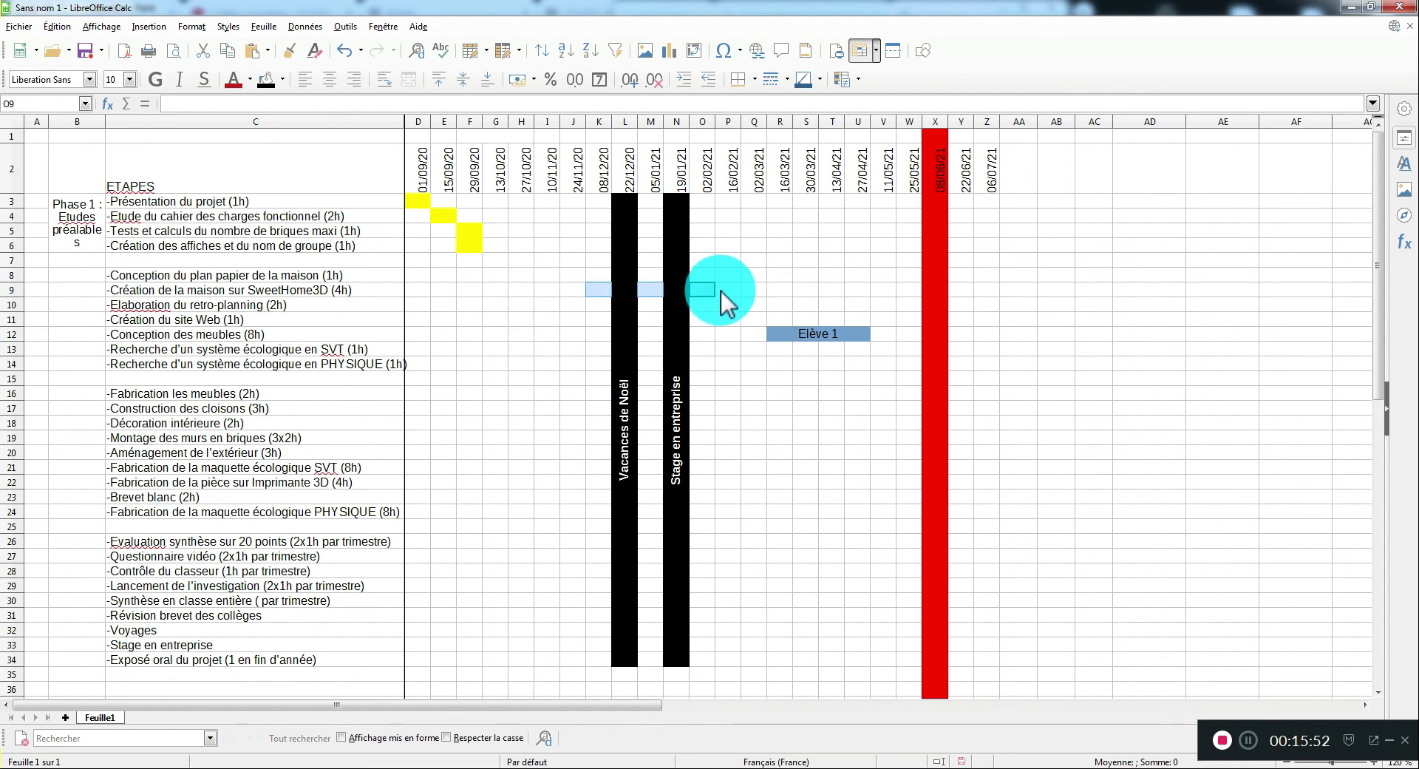
key(Down)
click(600, 290)
shift+click(651, 290)
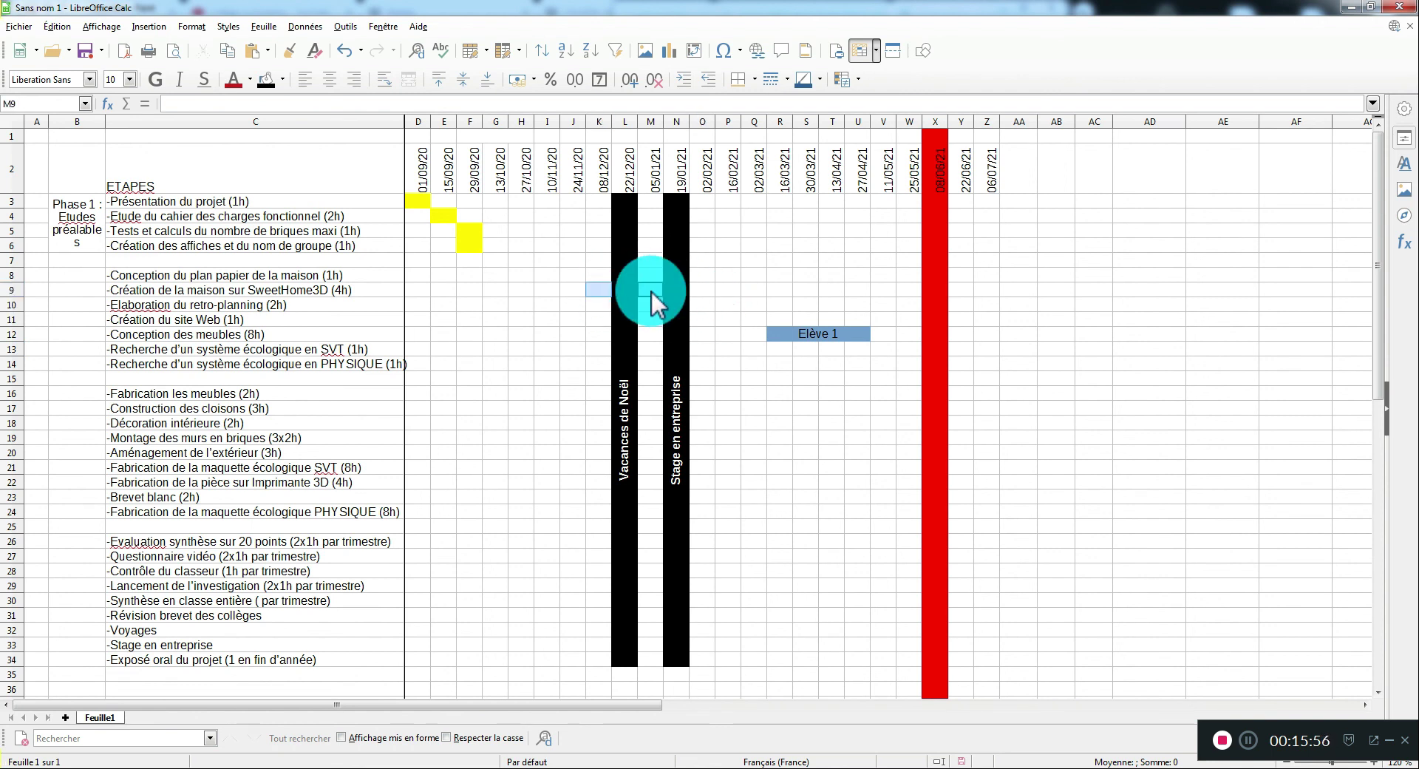
click(283, 80)
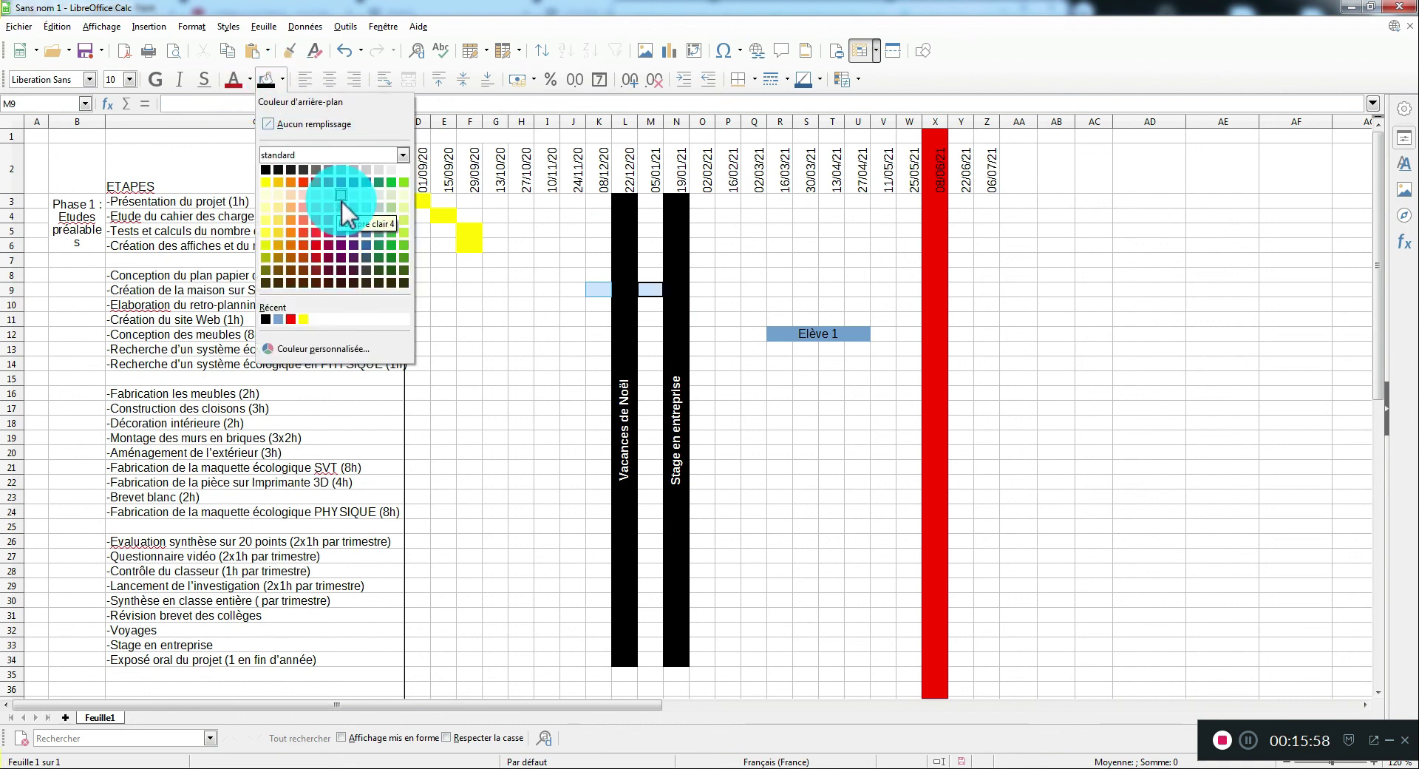
click(392, 182)
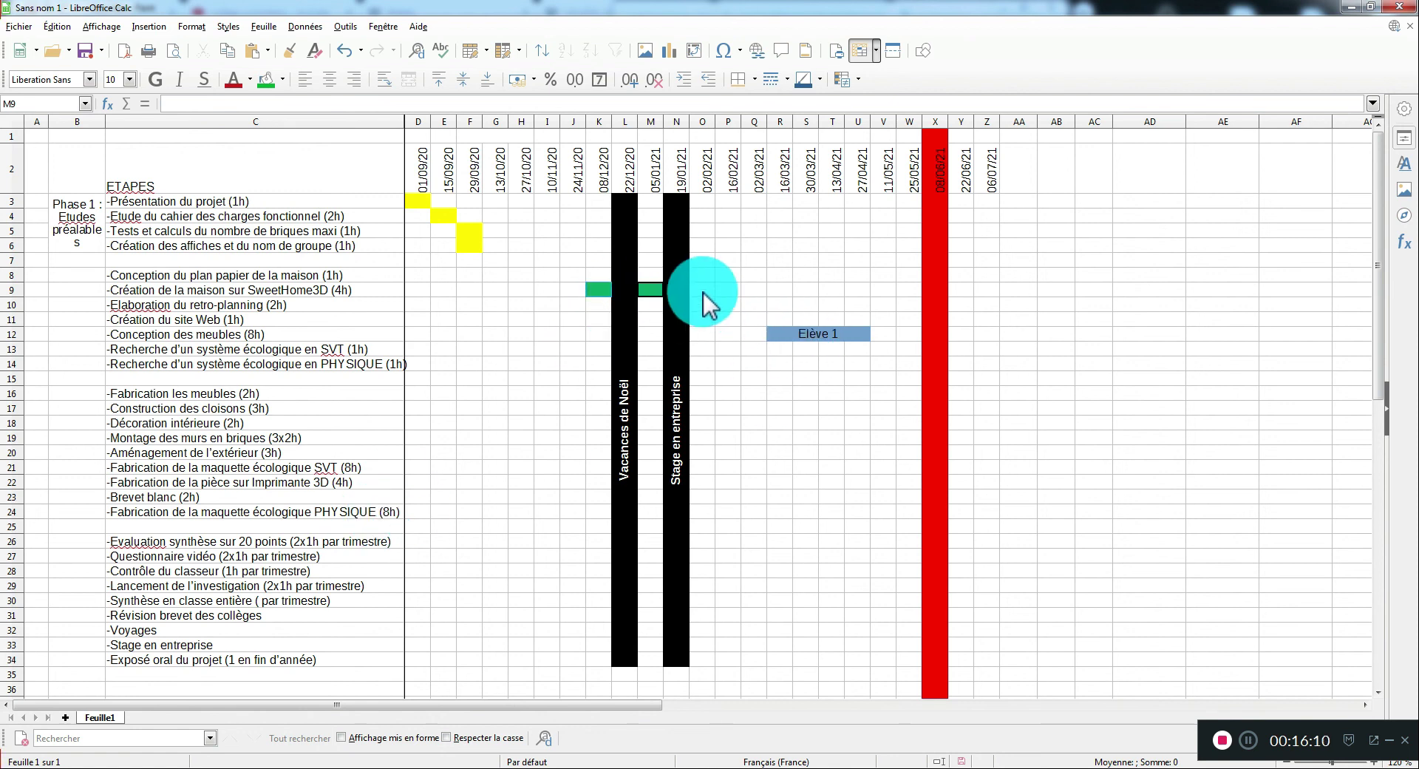
click(352, 290)
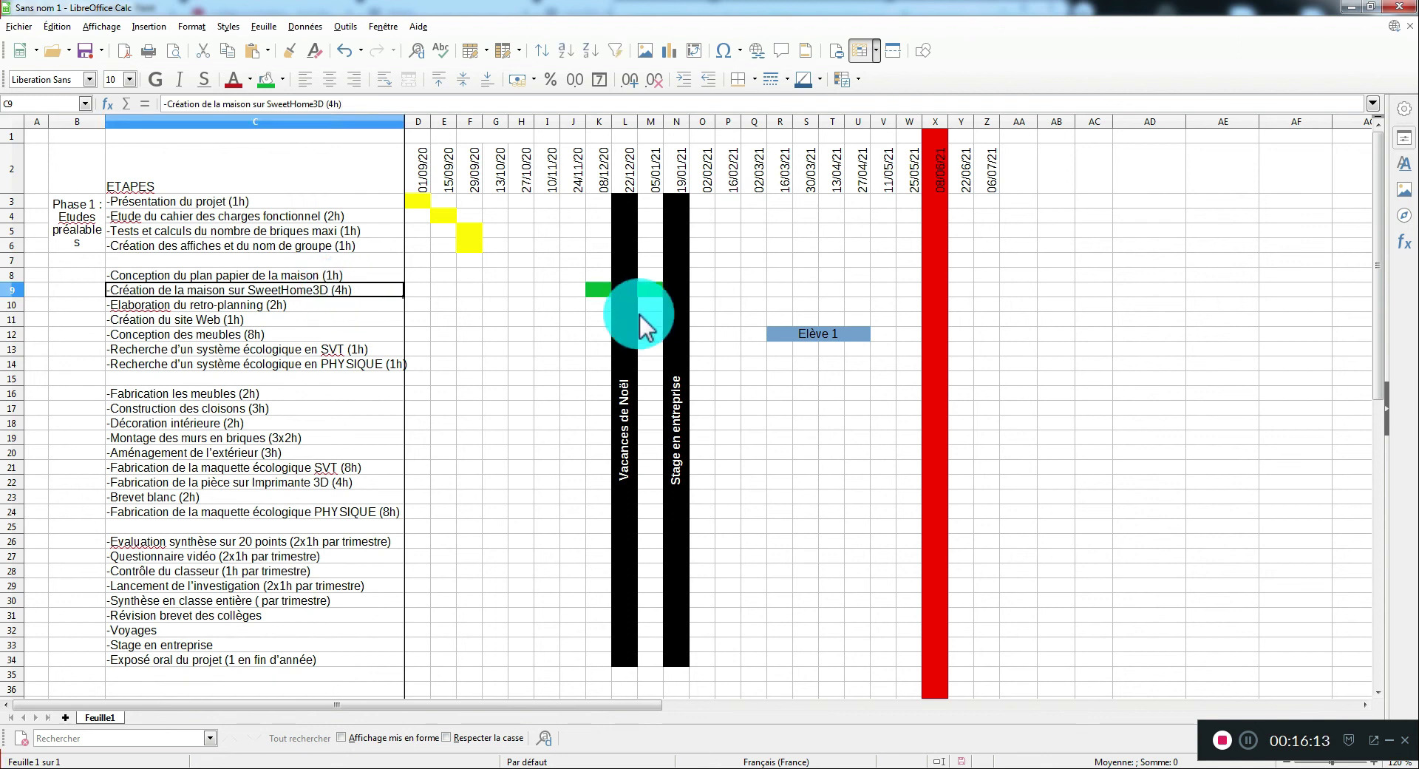
click(704, 292)
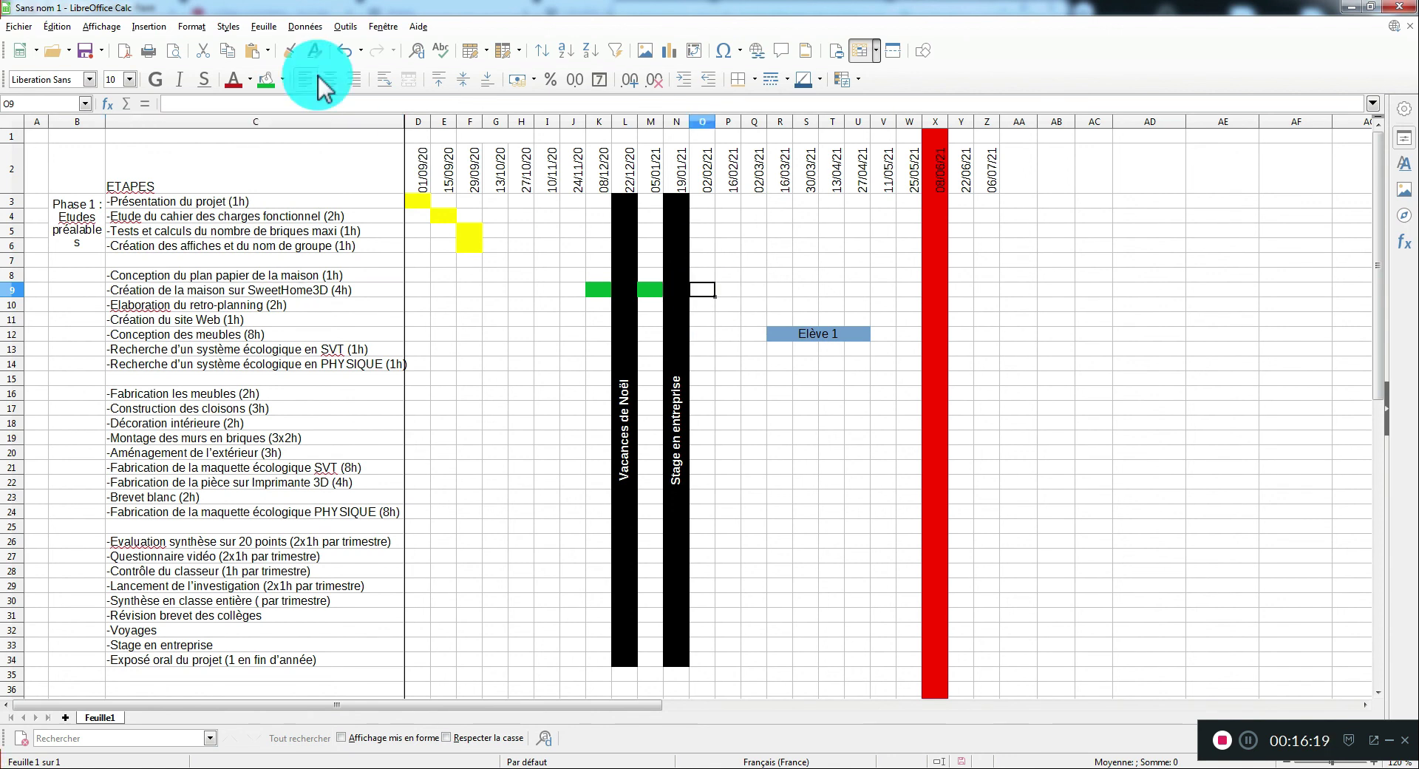
click(264, 80)
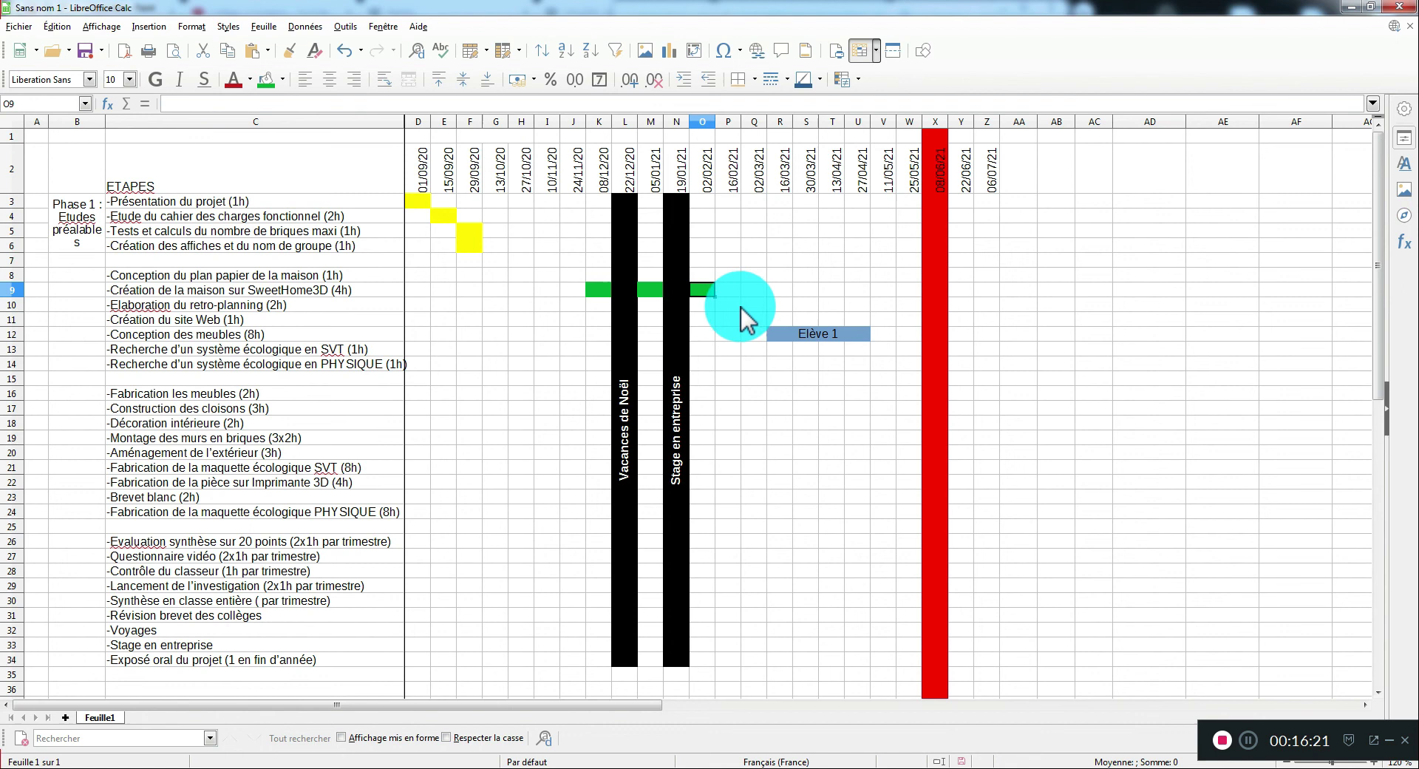
Step: Change the duration of the "Création de la maison sur SweetHome3D" stage in C9 to 6h
click(337, 291)
double_click(338, 292)
drag(337, 289, 345, 289)
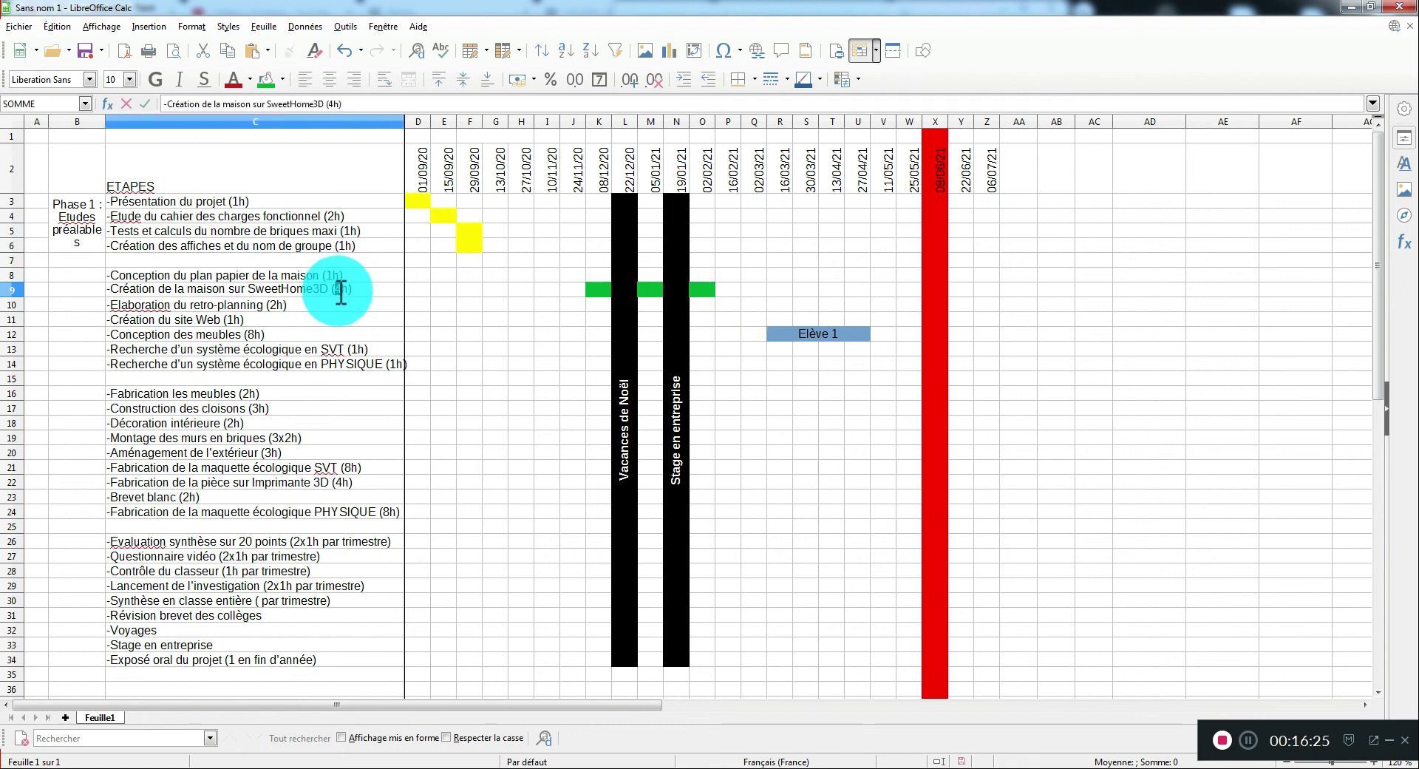
text(6)
key(Return)
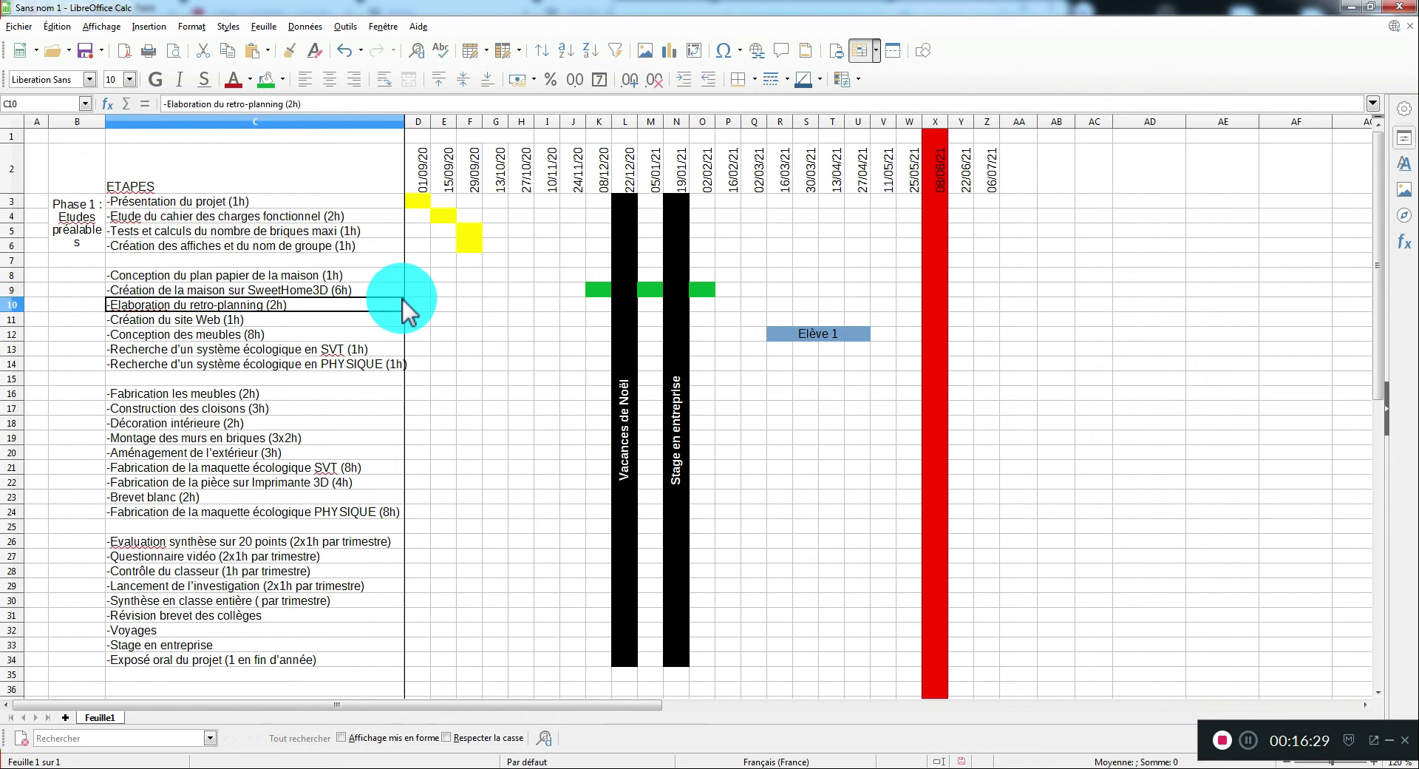
click(728, 340)
click(1254, 740)
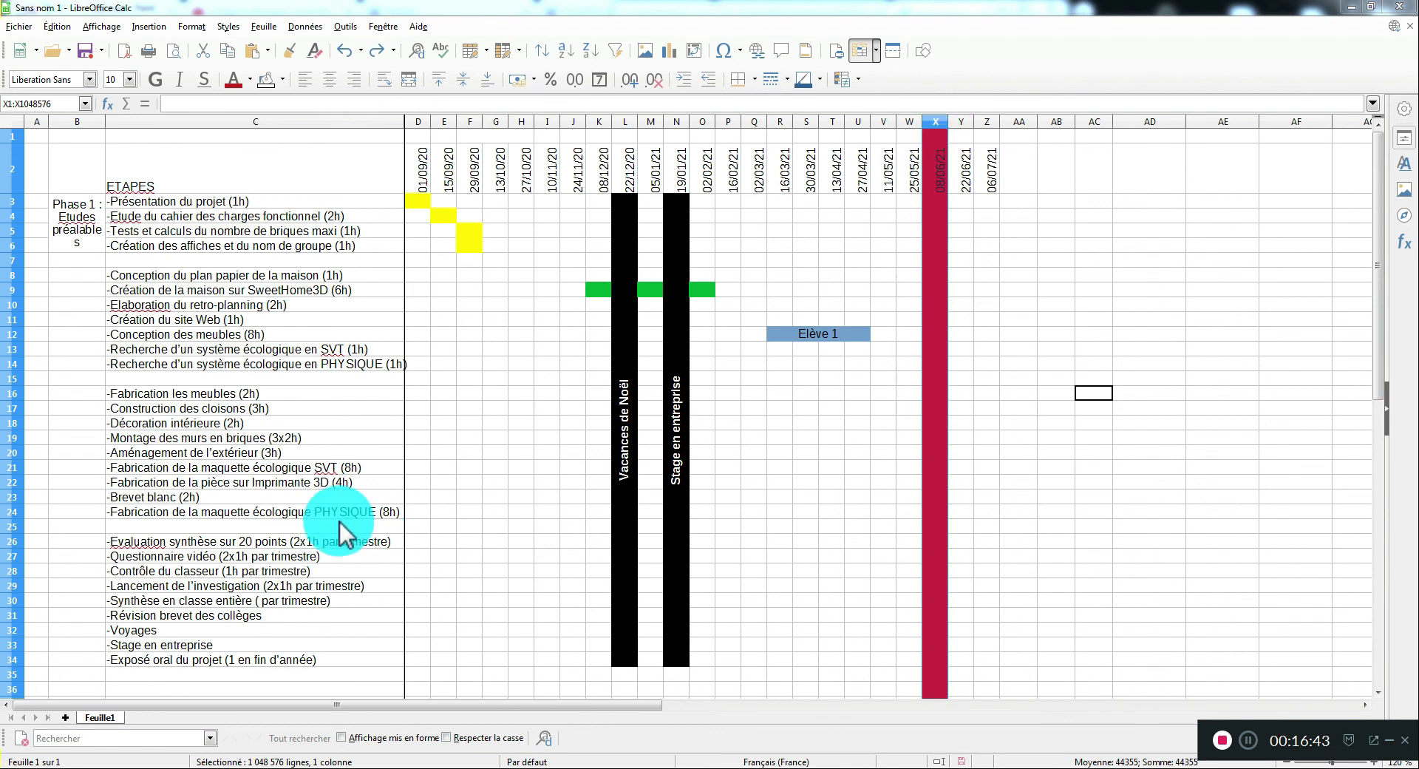
click(788, 330)
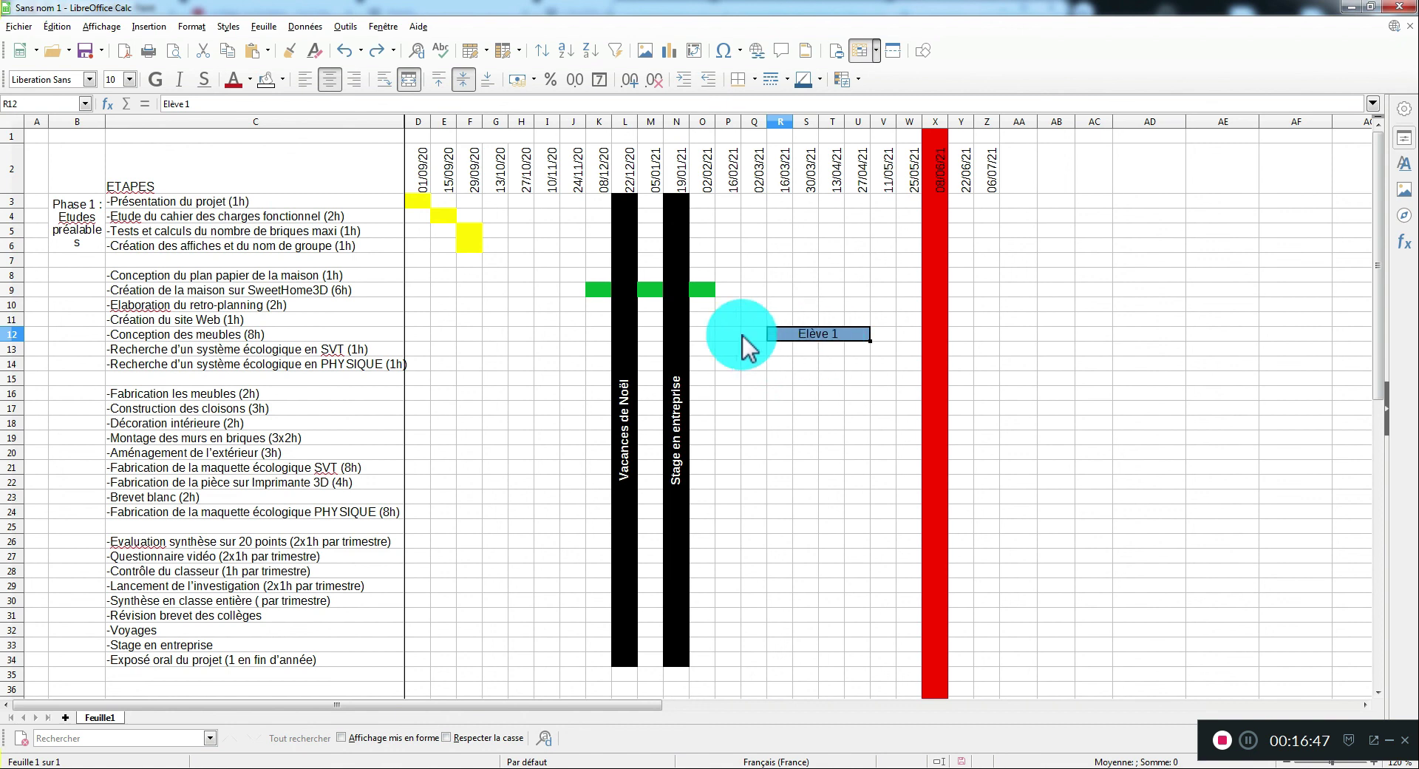